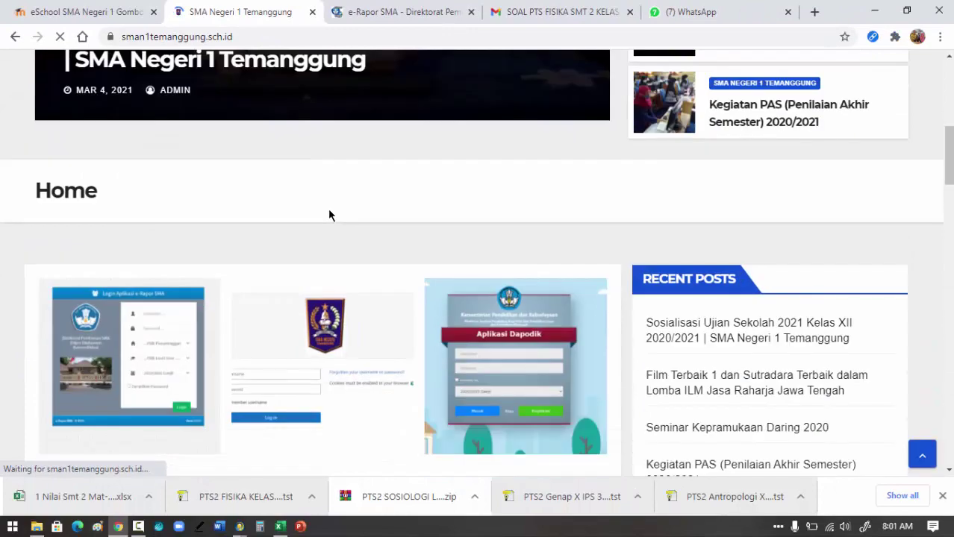
Open the e-Rapor SMA login page from the school website and enter the teacher's username and account password.
{"action": "scroll", "coordinate": [277, 189], "scroll_direction": "down", "scroll_amount": 2}
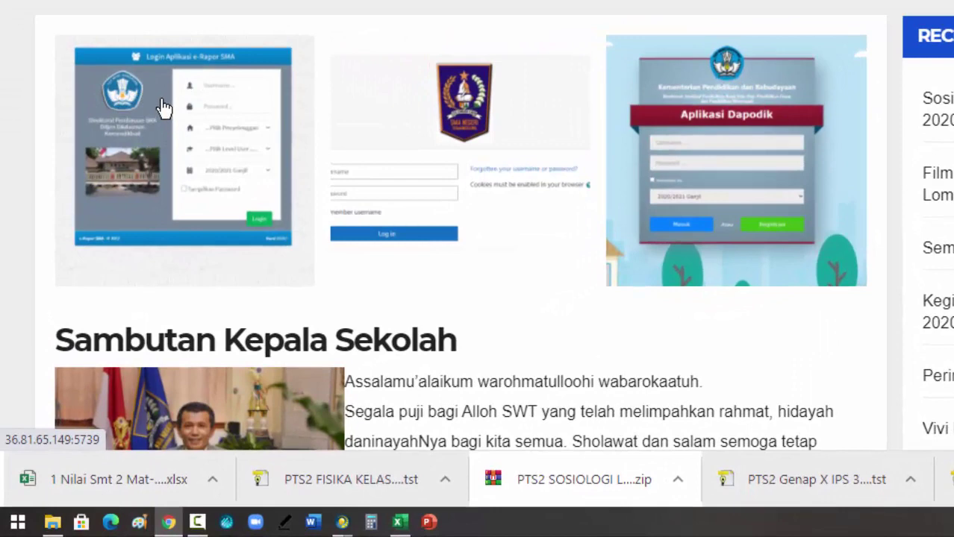
{"action": "left_click", "coordinate": [165, 108]}
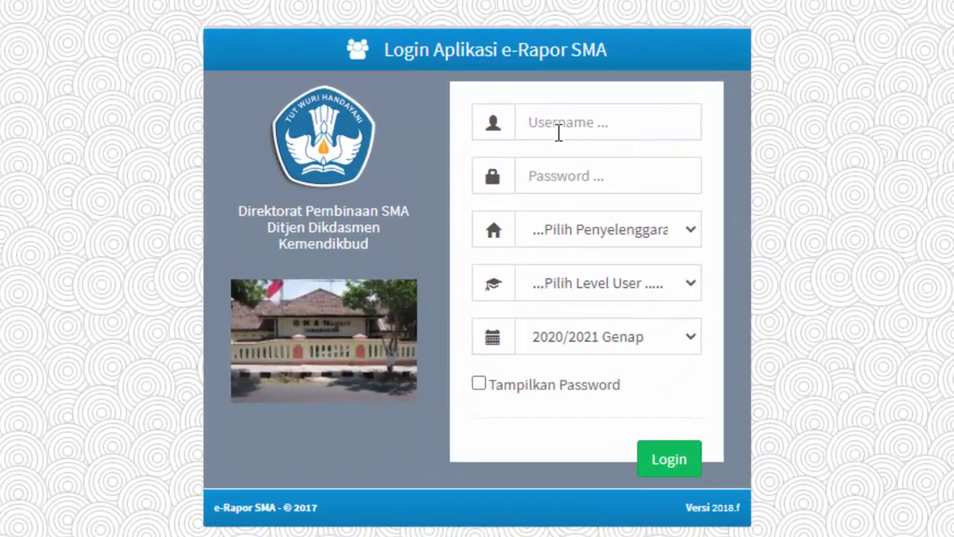
{"action": "left_click", "coordinate": [551, 124]}
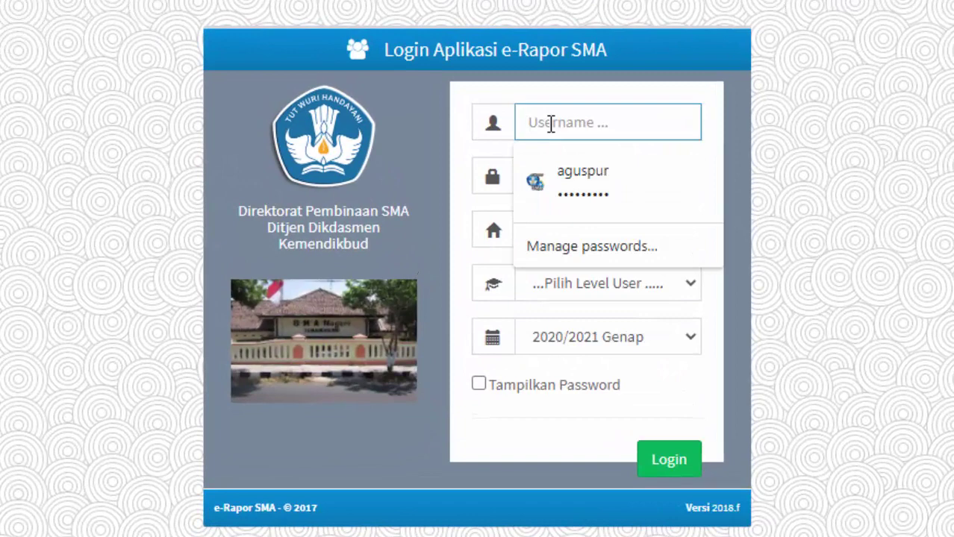
{"action": "right_click", "coordinate": [551, 124]}
{"action": "left_click", "coordinate": [613, 289]}
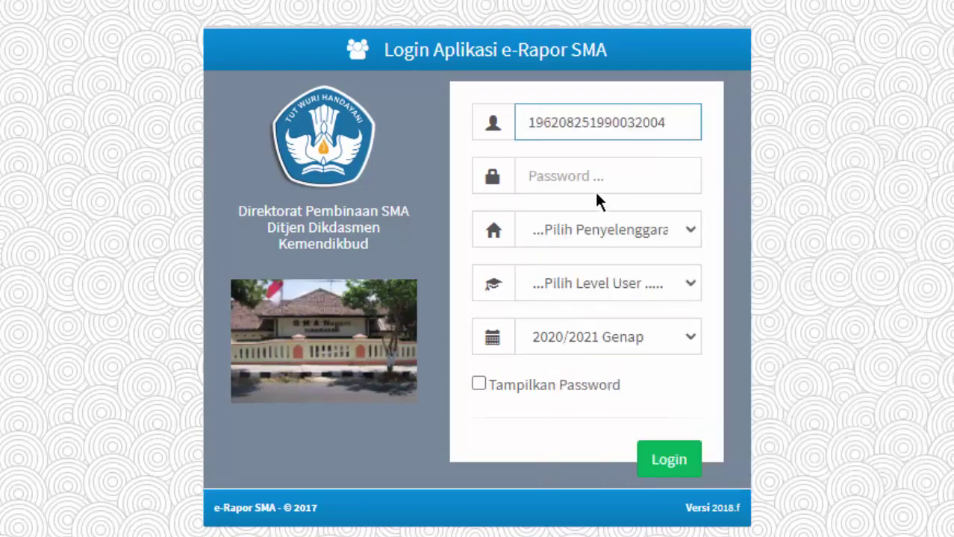
{"action": "left_click", "coordinate": [612, 176]}
{"action": "type", "text": "•••••"}
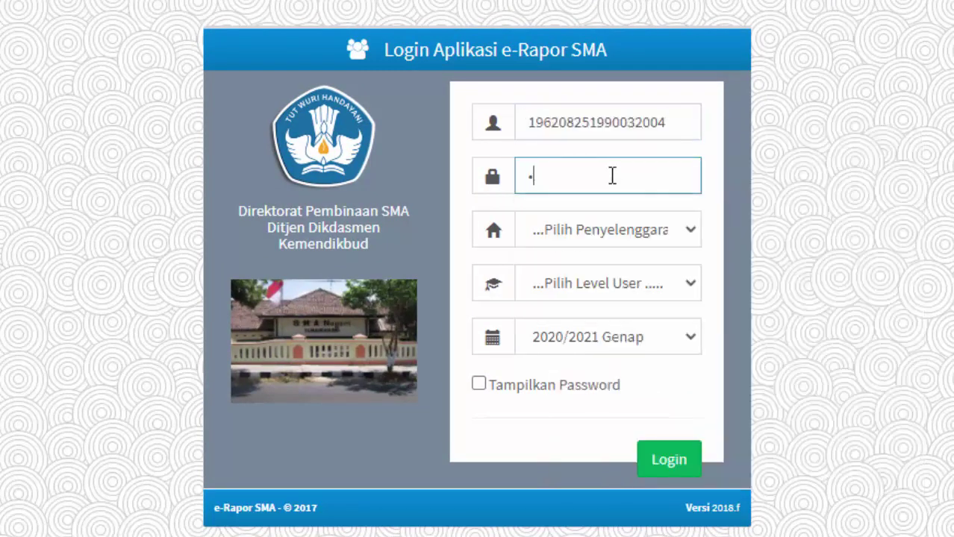
{"action": "type", "text": "••"}
Log in with Sistem Paket, user level Guru and semester 2020/2021 Genap, declining the browser's offer to save the password.
{"action": "left_click", "coordinate": [684, 233]}
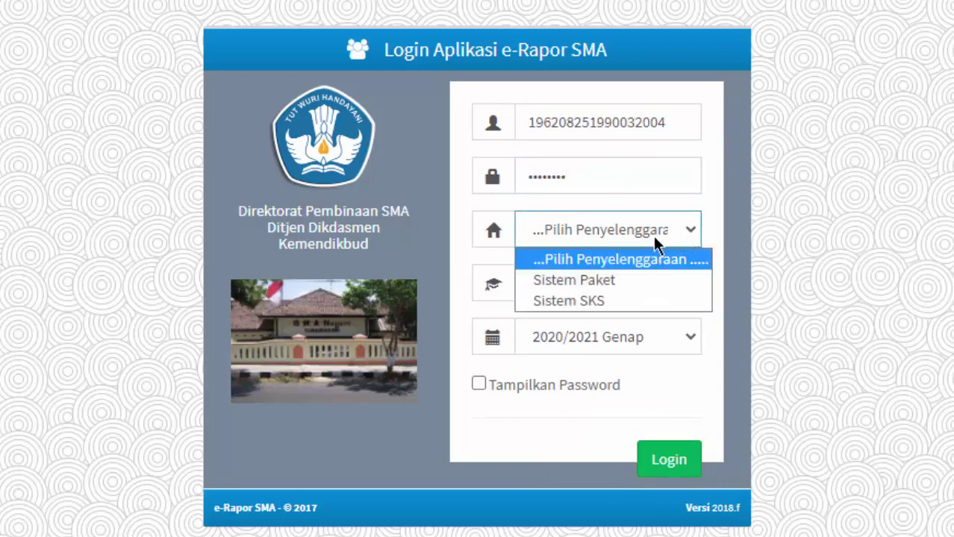
{"action": "left_click", "coordinate": [571, 280]}
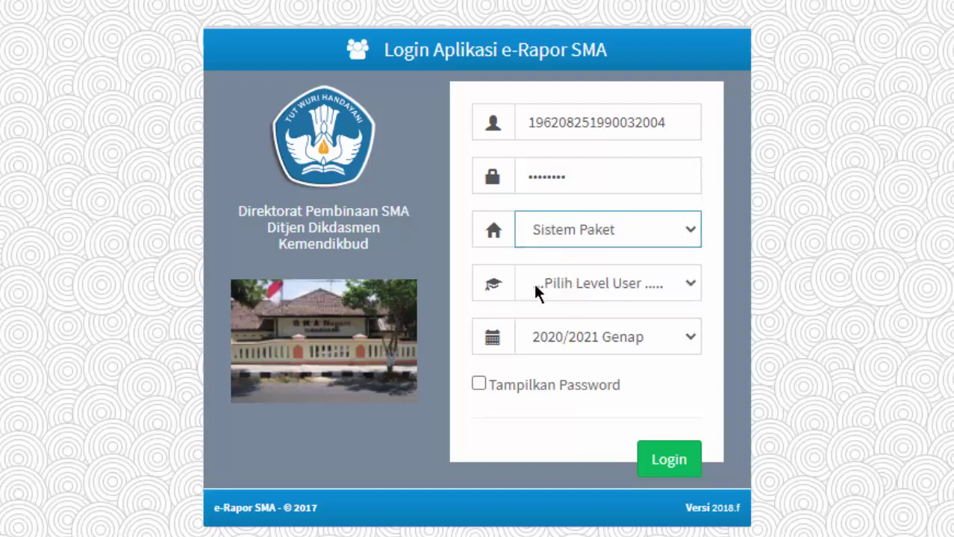
{"action": "left_click", "coordinate": [554, 291]}
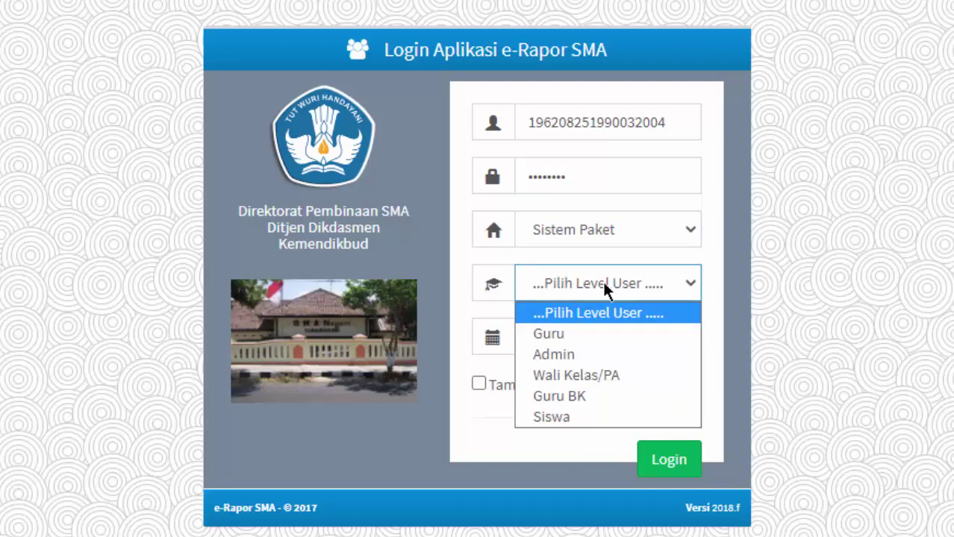
{"action": "left_click", "coordinate": [558, 335]}
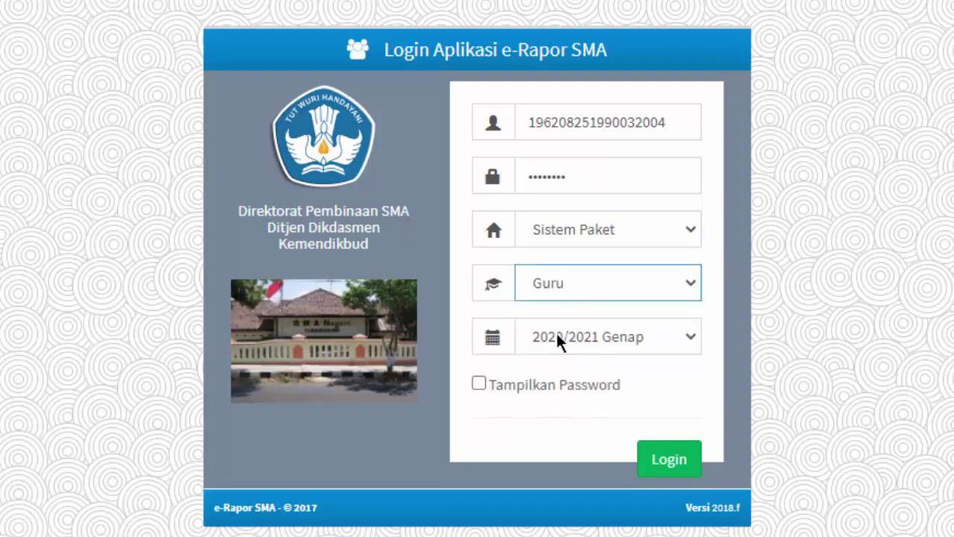
{"action": "left_click", "coordinate": [556, 339]}
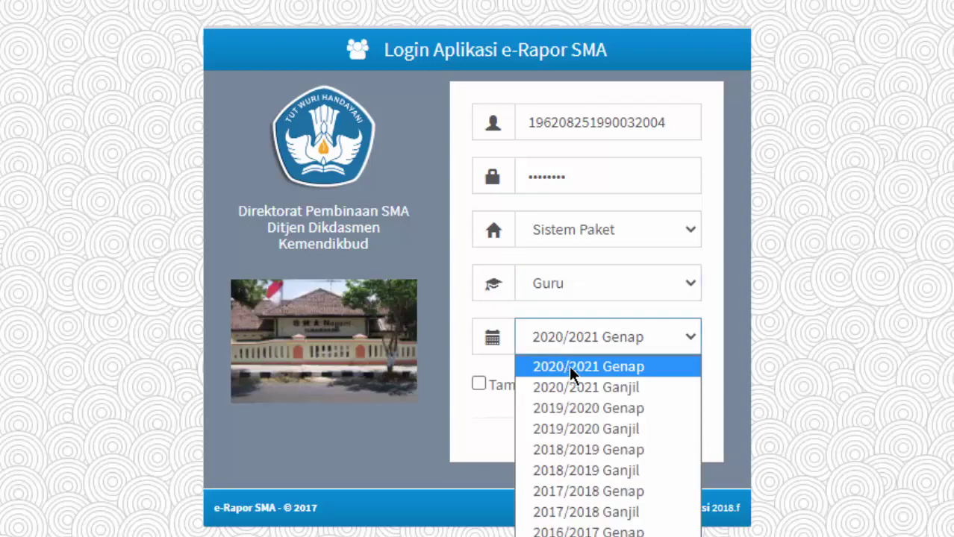
{"action": "left_click", "coordinate": [636, 336]}
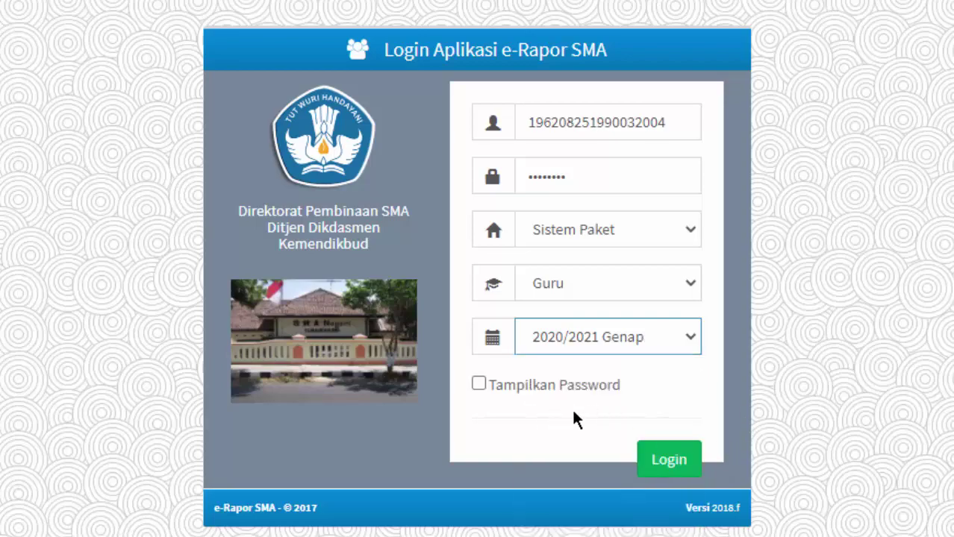
{"action": "left_click", "coordinate": [681, 462]}
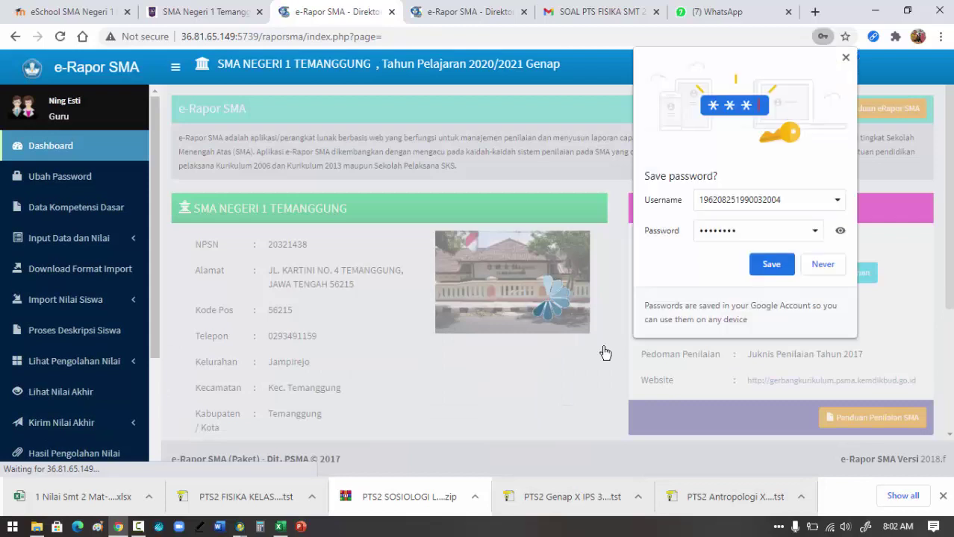
{"action": "left_click", "coordinate": [821, 264]}
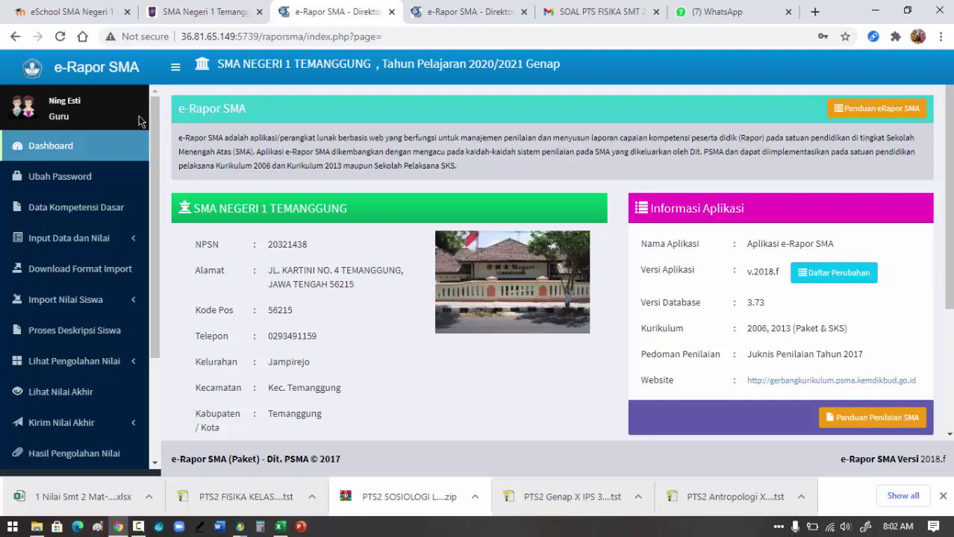
Open Data Kompetensi Dasar and display the basic competencies for the subject Matematika (Umum).
{"action": "scroll", "coordinate": [144, 123], "scroll_direction": "down", "scroll_amount": 2}
{"action": "scroll", "coordinate": [145, 123], "scroll_direction": "up", "scroll_amount": 2}
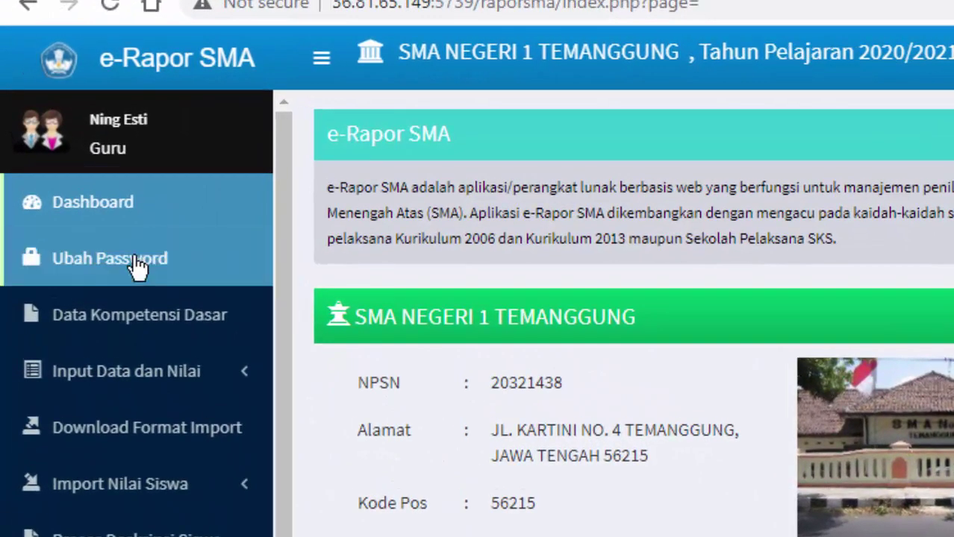
{"action": "left_click", "coordinate": [92, 326]}
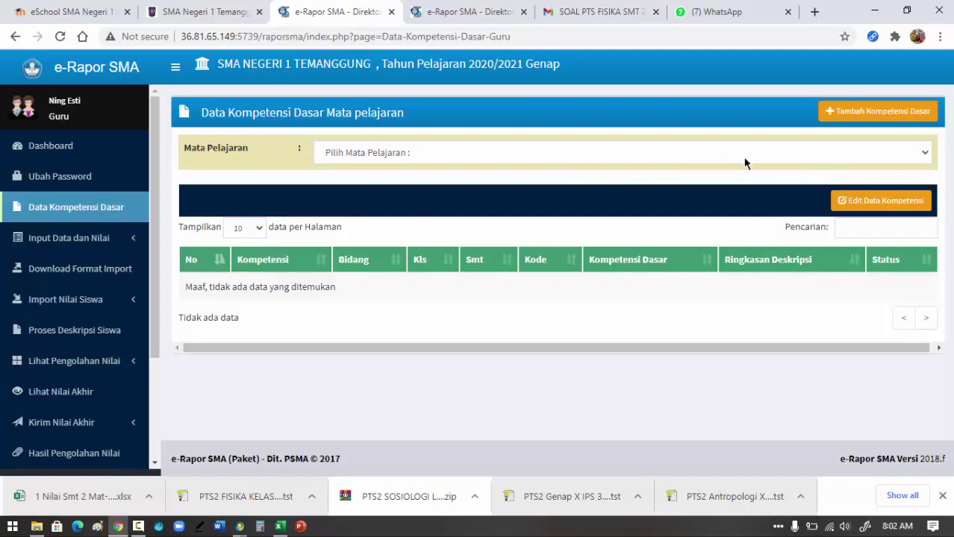
{"action": "left_click", "coordinate": [911, 158]}
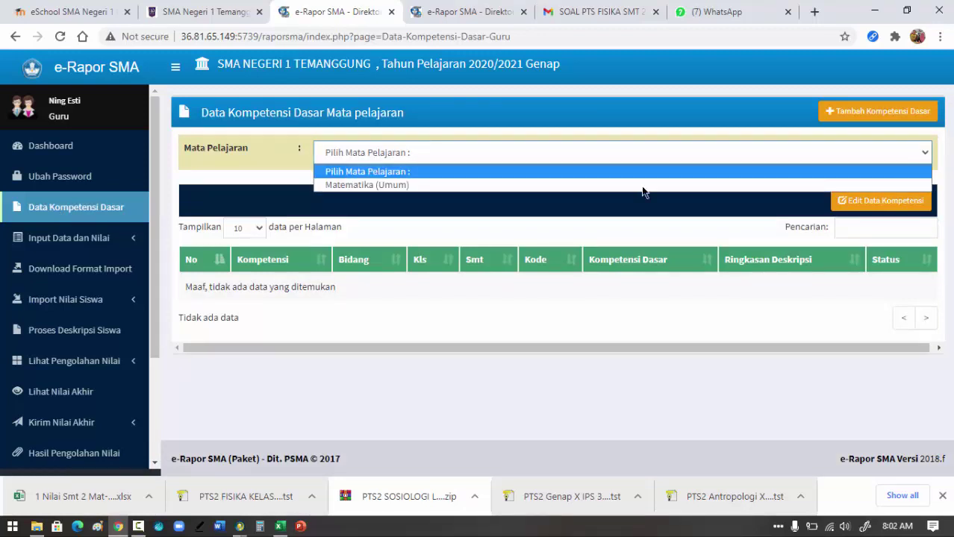
{"action": "left_click", "coordinate": [402, 186]}
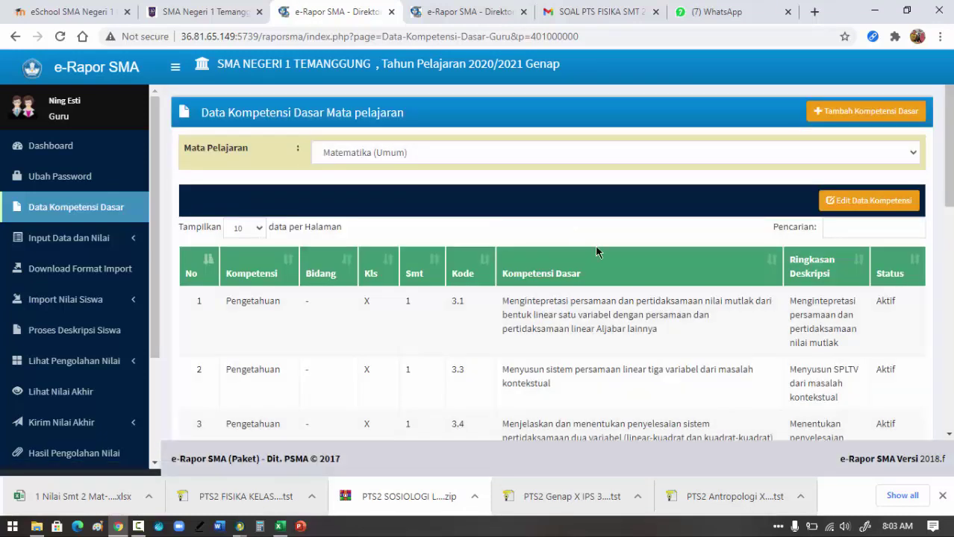
Review the Matematika (Umum) competency list, checking its codes, competency texts, description summaries and status.
{"action": "scroll", "coordinate": [596, 253], "scroll_direction": "down", "scroll_amount": 2}
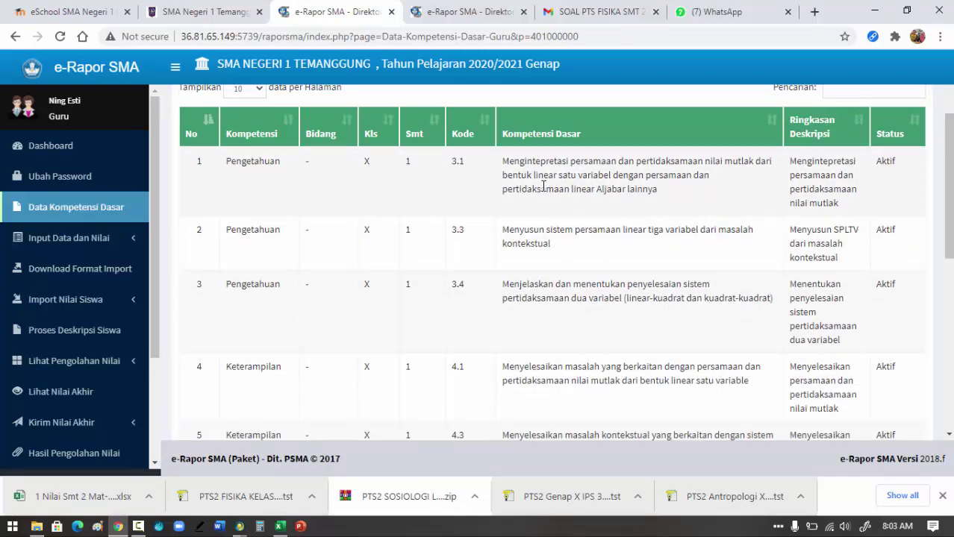
{"action": "scroll", "coordinate": [659, 213], "scroll_direction": "down", "scroll_amount": 6}
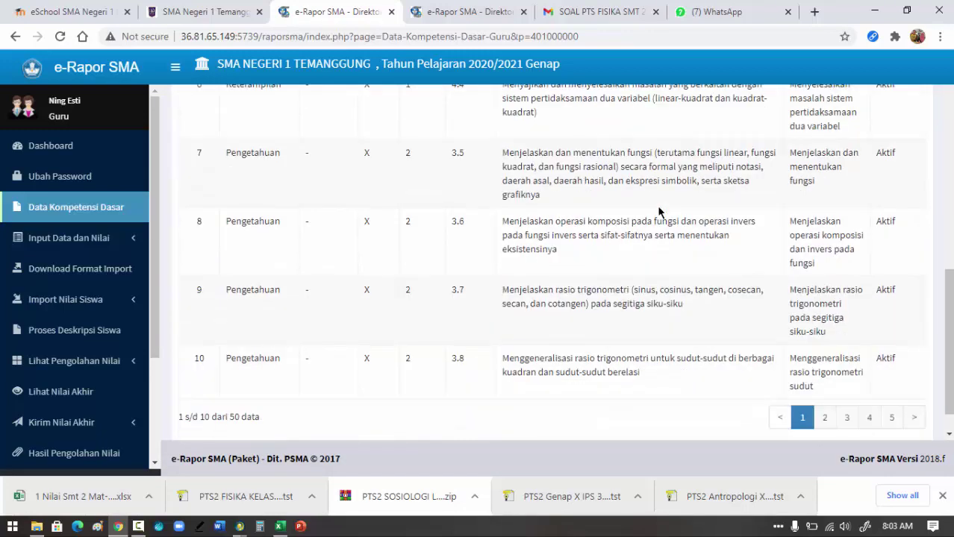
{"action": "scroll", "coordinate": [659, 213], "scroll_direction": "down", "scroll_amount": 1}
{"action": "scroll", "coordinate": [599, 213], "scroll_direction": "up", "scroll_amount": 3}
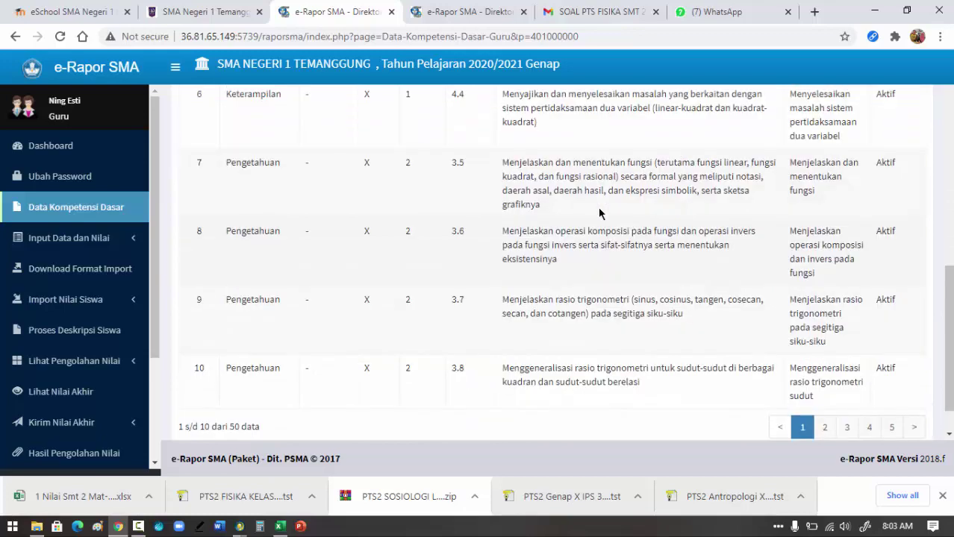
{"action": "scroll", "coordinate": [757, 247], "scroll_direction": "up", "scroll_amount": 5}
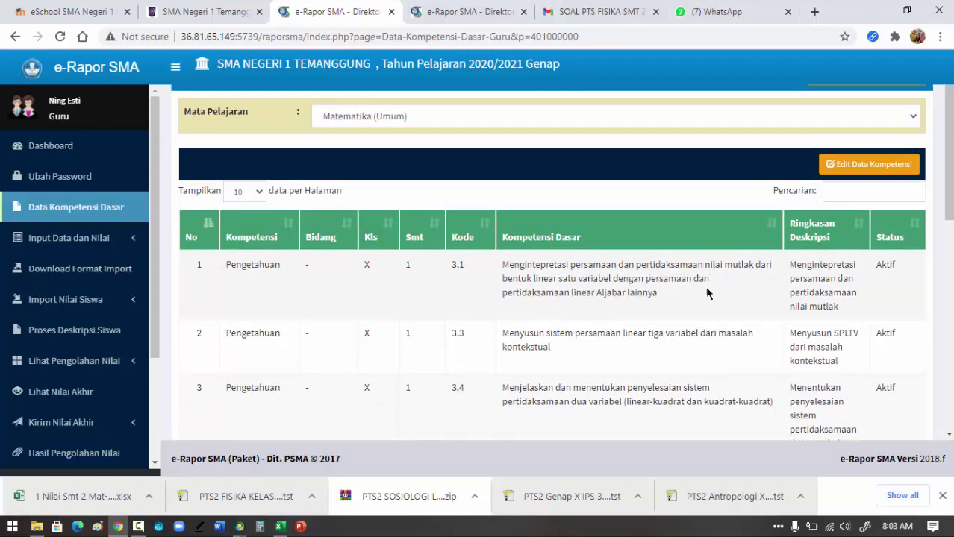
{"action": "scroll", "coordinate": [708, 293], "scroll_direction": "down", "scroll_amount": 2}
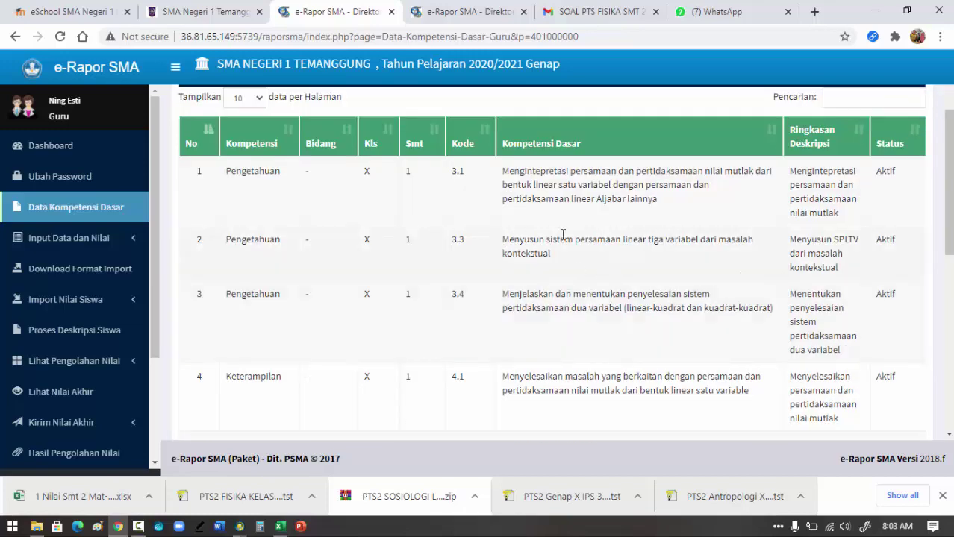
{"action": "scroll", "coordinate": [706, 294], "scroll_direction": "down", "scroll_amount": 5}
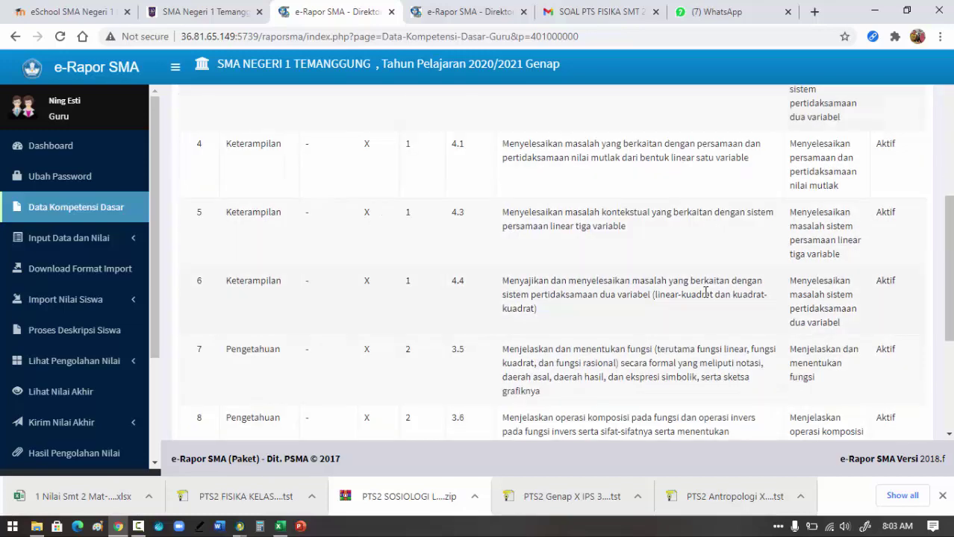
{"action": "scroll", "coordinate": [706, 293], "scroll_direction": "down", "scroll_amount": 4}
{"action": "scroll", "coordinate": [707, 295], "scroll_direction": "up", "scroll_amount": 9}
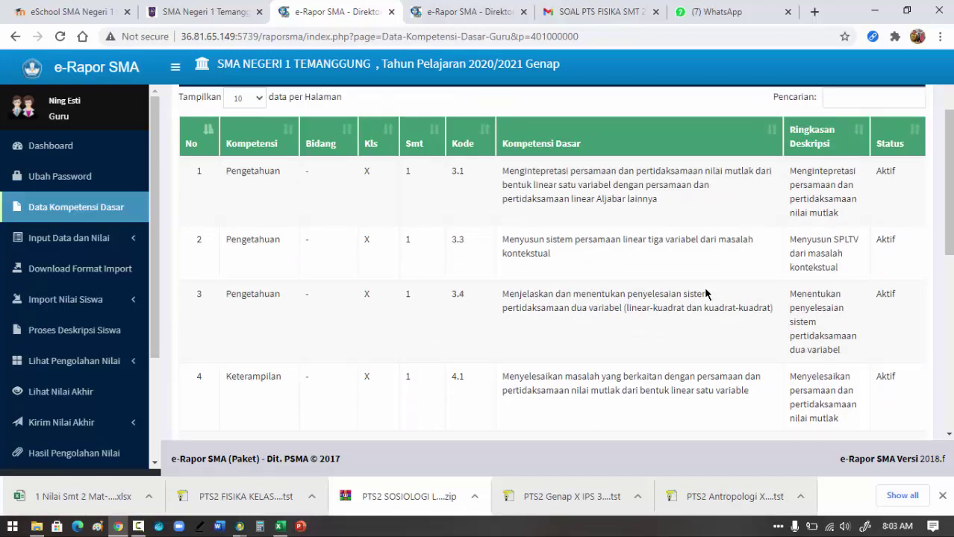
{"action": "scroll", "coordinate": [705, 293], "scroll_direction": "up", "scroll_amount": 3}
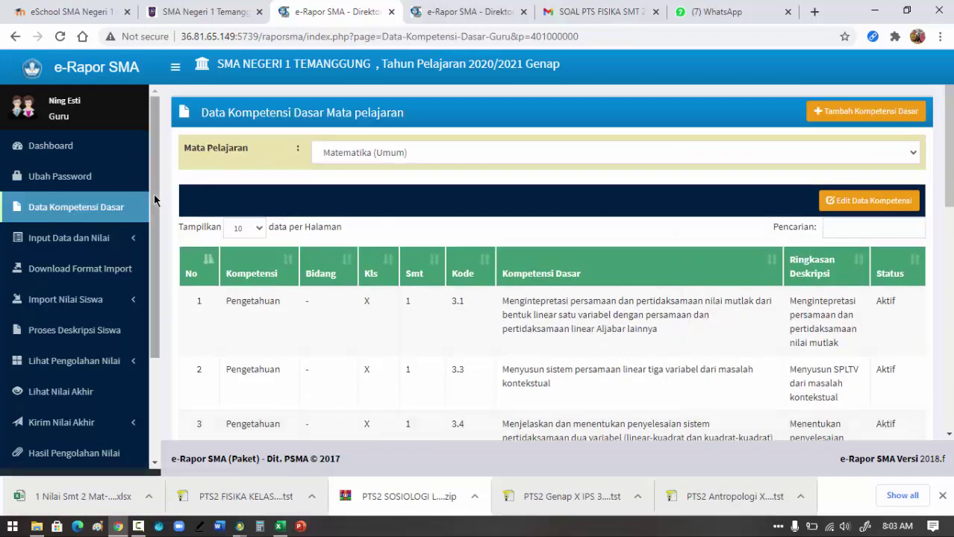
{"action": "left_click", "coordinate": [72, 209]}
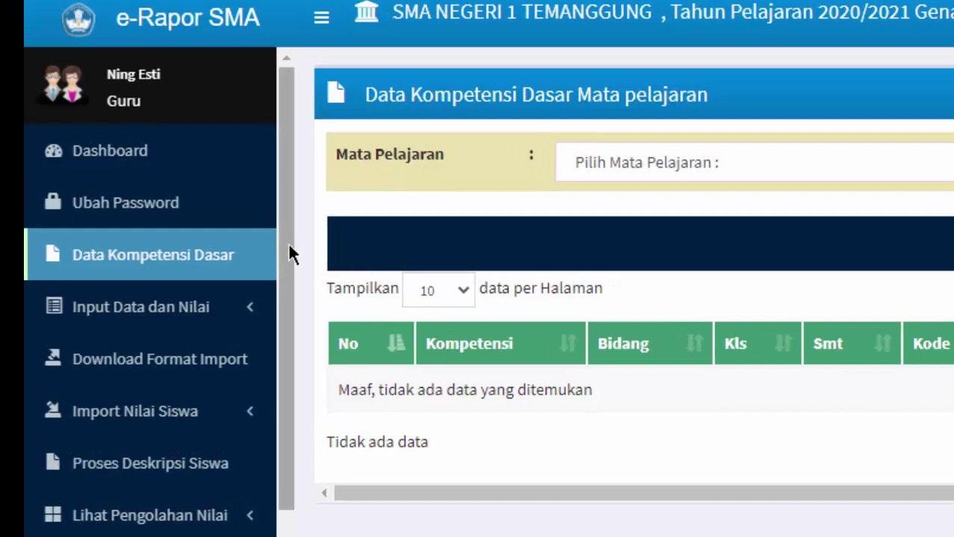
{"action": "left_click", "coordinate": [170, 315]}
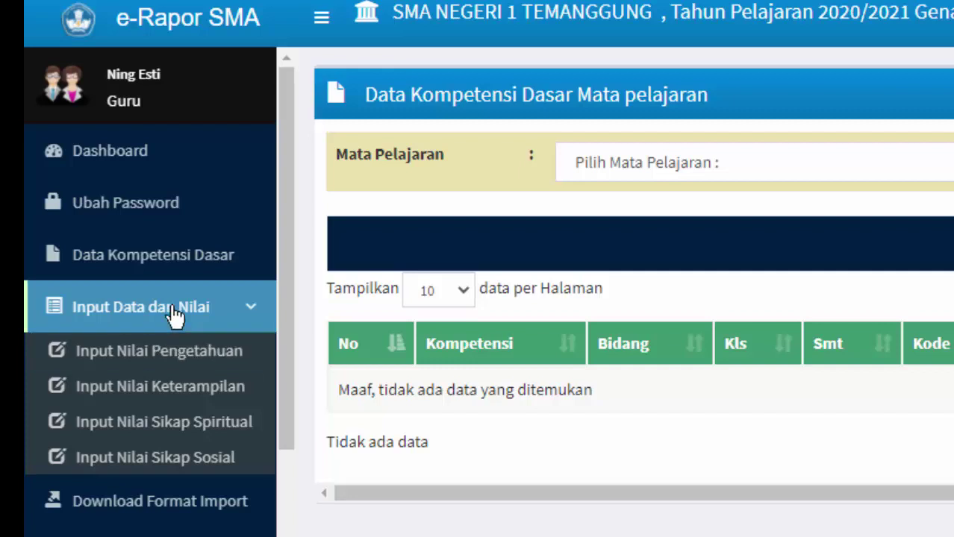
{"action": "left_click", "coordinate": [174, 315]}
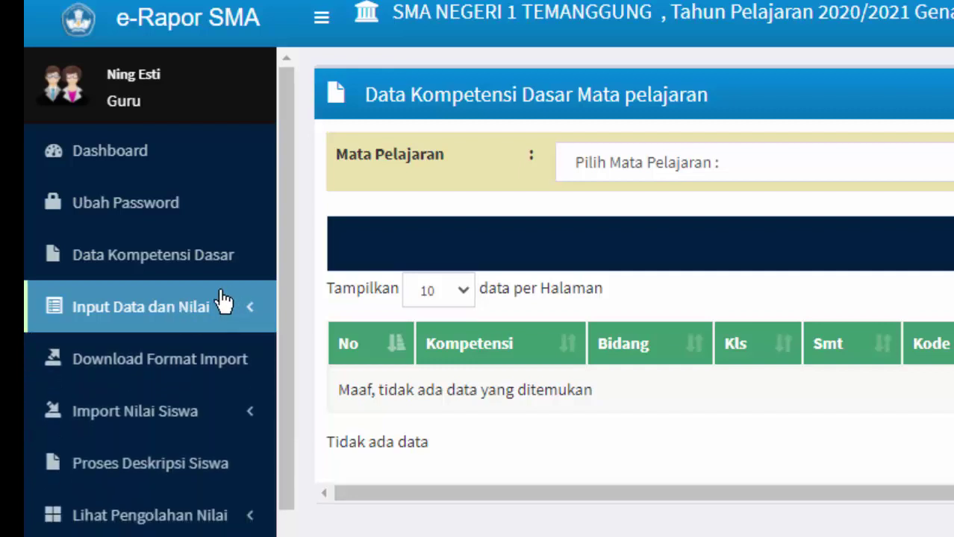
Open Download Format Import and select class XII MIPA 6 with the subject Matematika (Umum).
{"action": "left_click", "coordinate": [98, 366]}
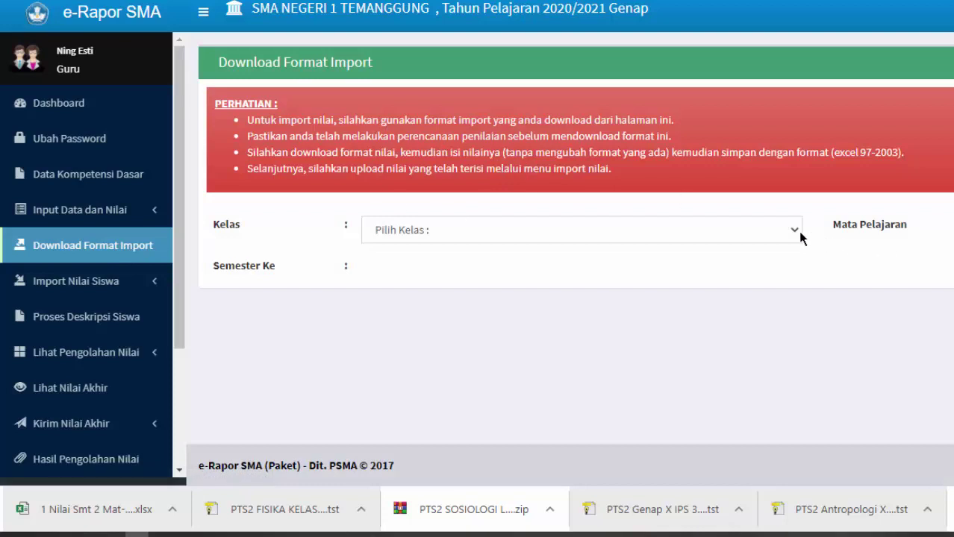
{"action": "left_click", "coordinate": [797, 234]}
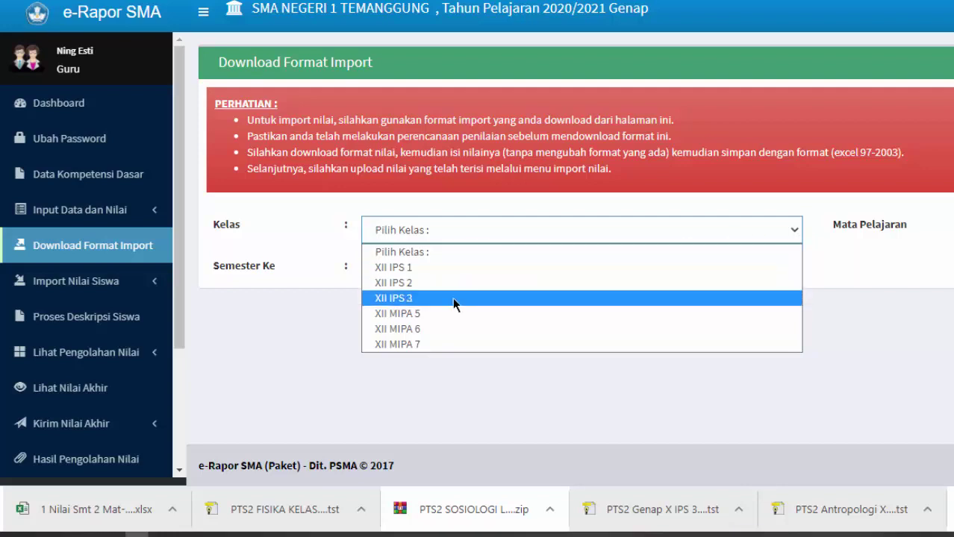
{"action": "left_click", "coordinate": [453, 382]}
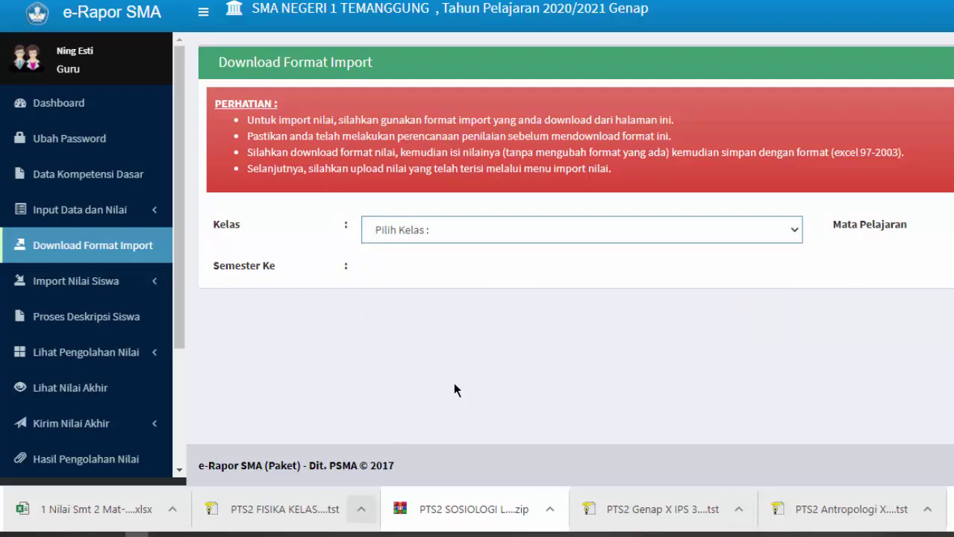
{"action": "left_click", "coordinate": [793, 236]}
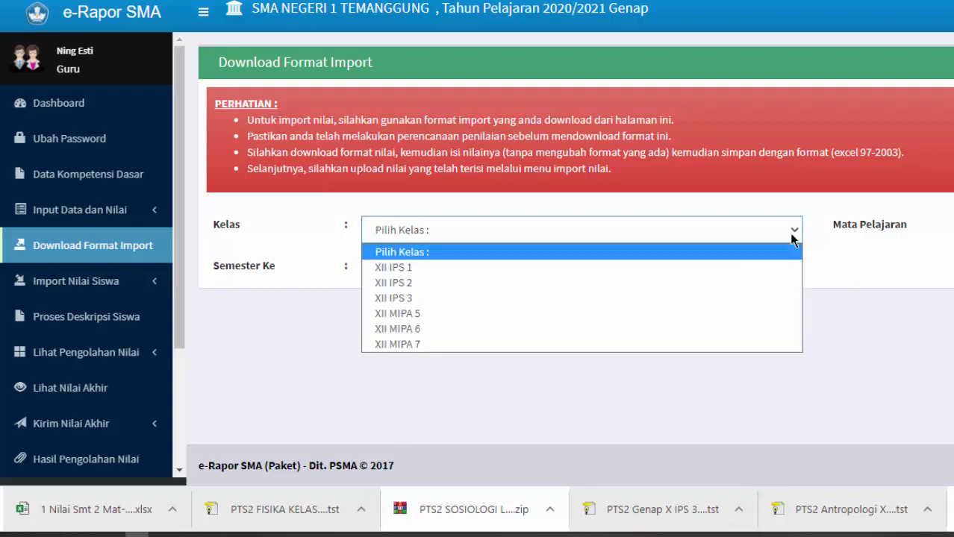
{"action": "left_click", "coordinate": [413, 329]}
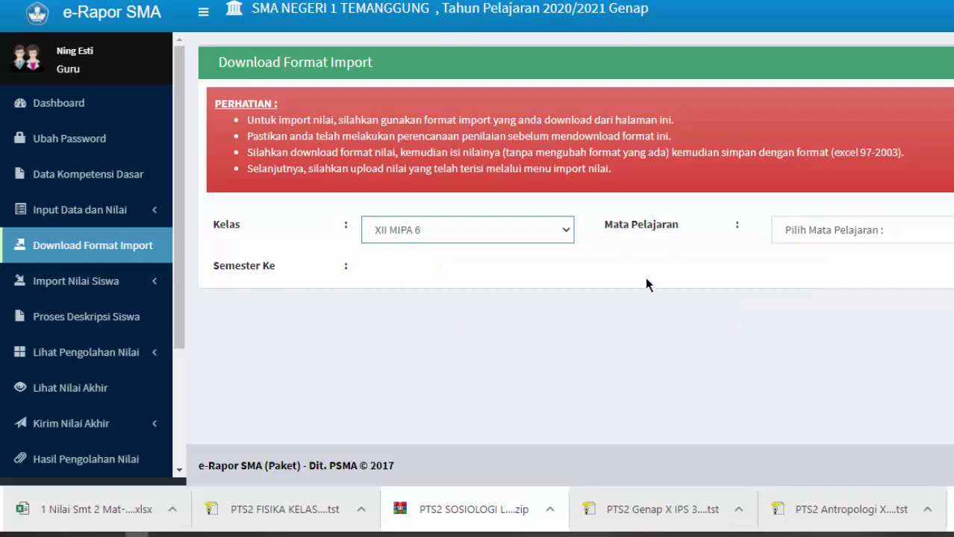
{"action": "left_click", "coordinate": [842, 230]}
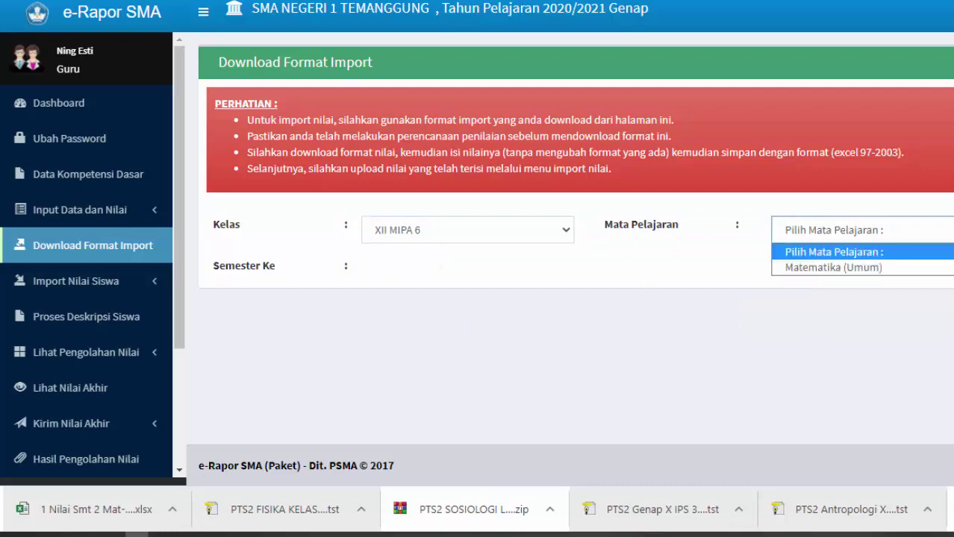
{"action": "left_click", "coordinate": [841, 265]}
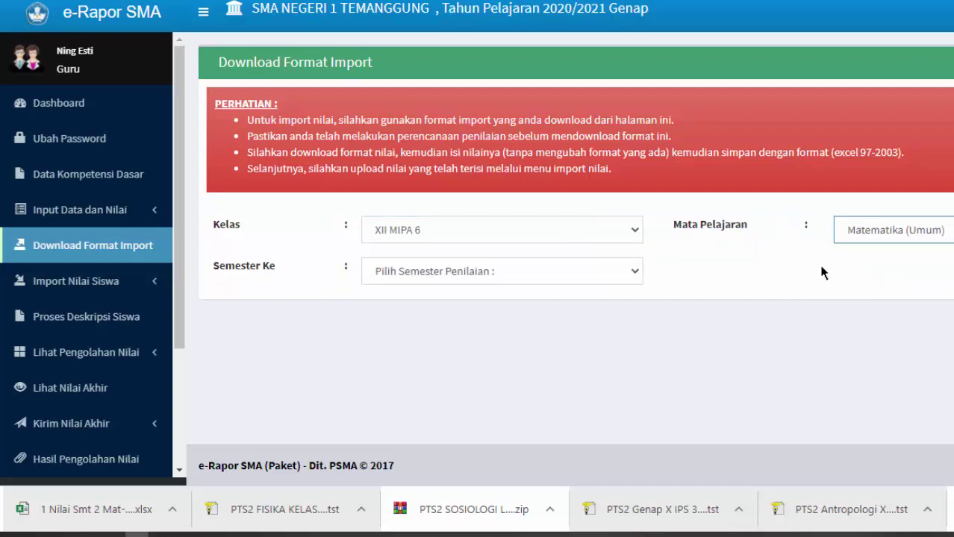
Select Semester 6 and download the Format Nilai Harian Pengetahuan file as F_Peng_Matematika (Umum)_XII MIPA 6.xlsx in Downloads.
{"action": "left_click", "coordinate": [589, 272]}
{"action": "left_click", "coordinate": [477, 311]}
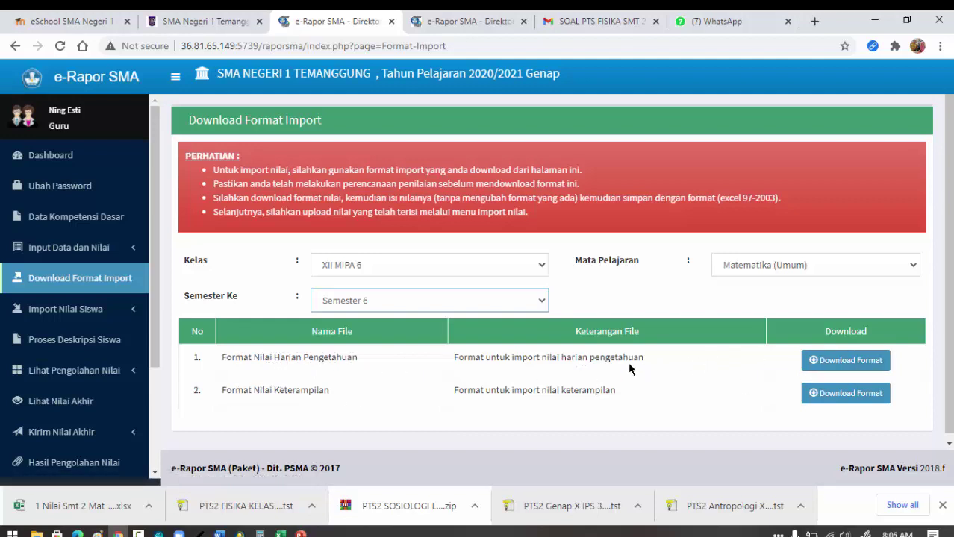
{"action": "left_click", "coordinate": [829, 362]}
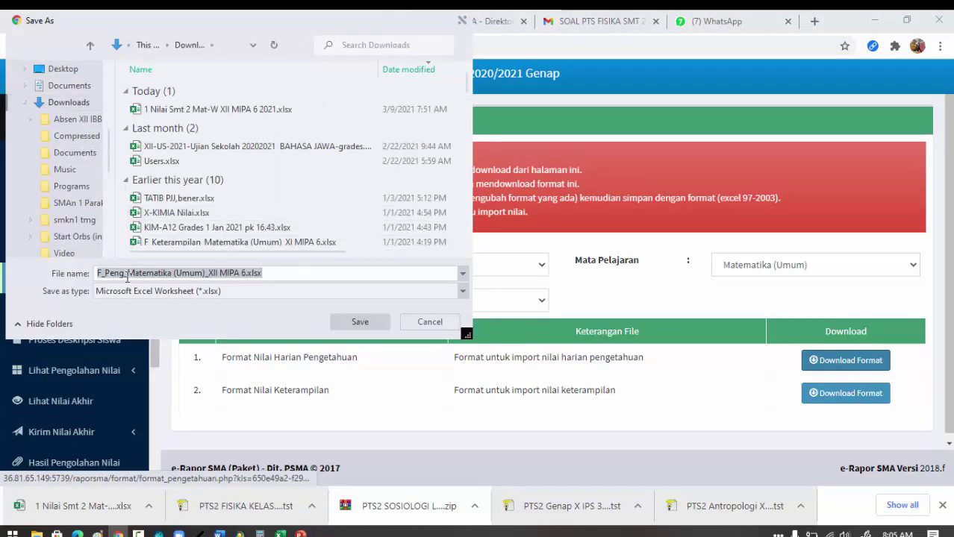
{"action": "left_click", "coordinate": [361, 323]}
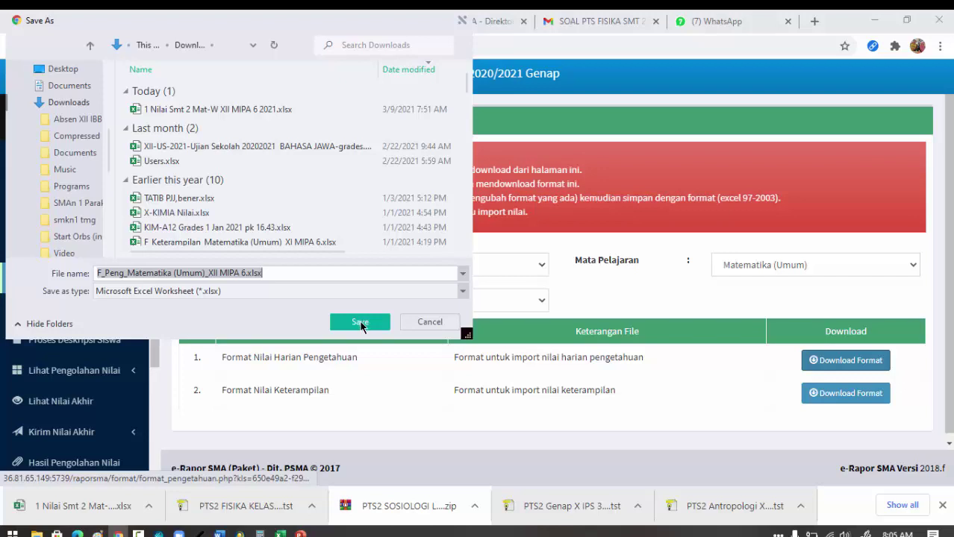
{"action": "left_click", "coordinate": [361, 323]}
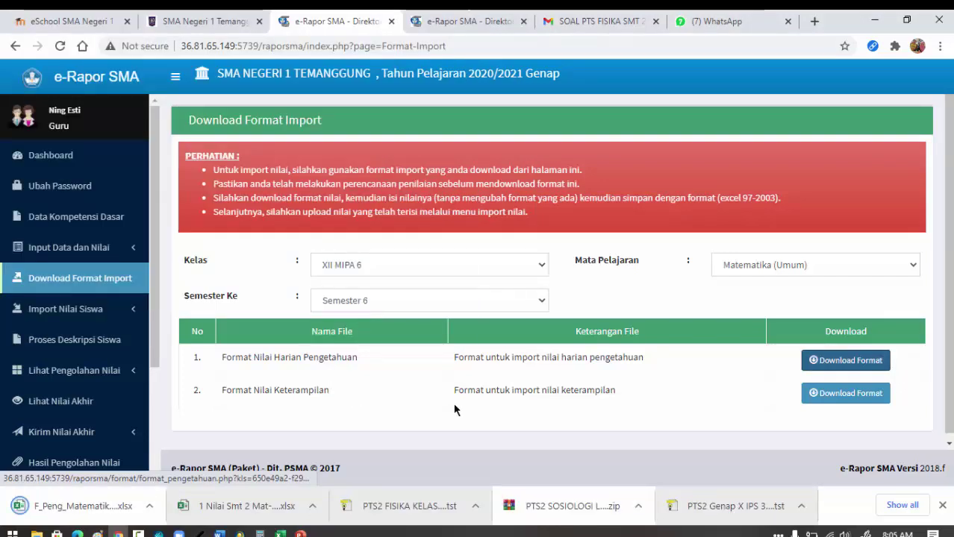
Download the Format Nilai Keterampilan file as F_Keterampilan_Matematika (Umum)_XII MIPA 6.xlsx in Downloads.
{"action": "left_click", "coordinate": [839, 399]}
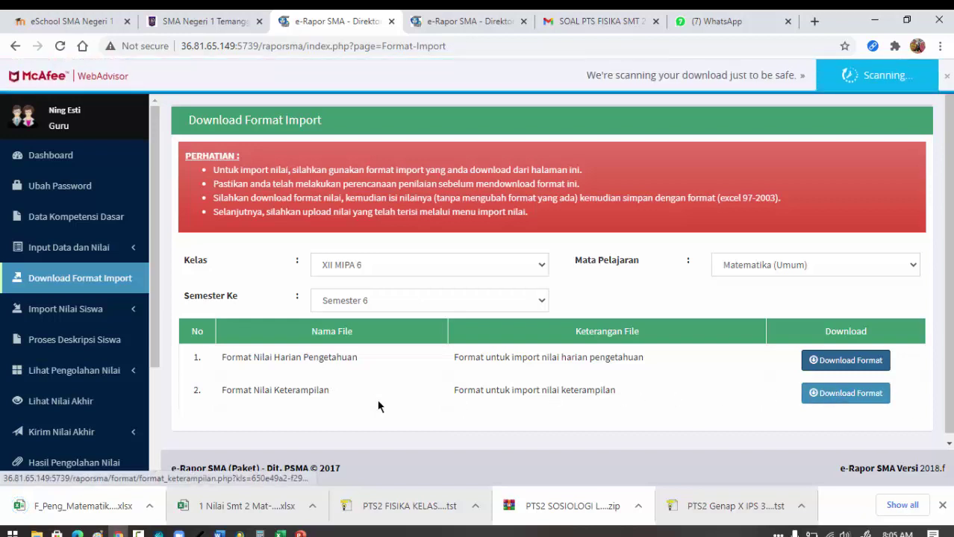
{"action": "left_click", "coordinate": [848, 399]}
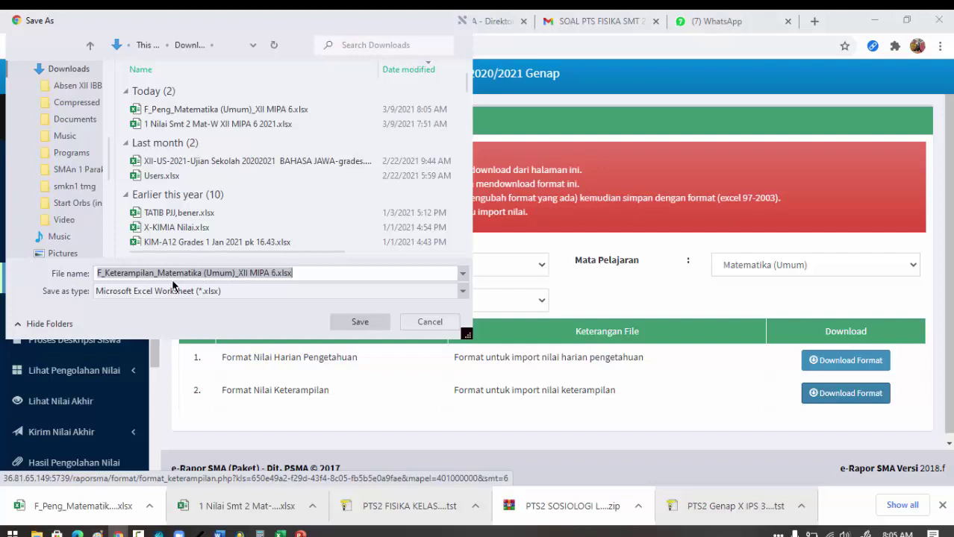
{"action": "left_click", "coordinate": [356, 323]}
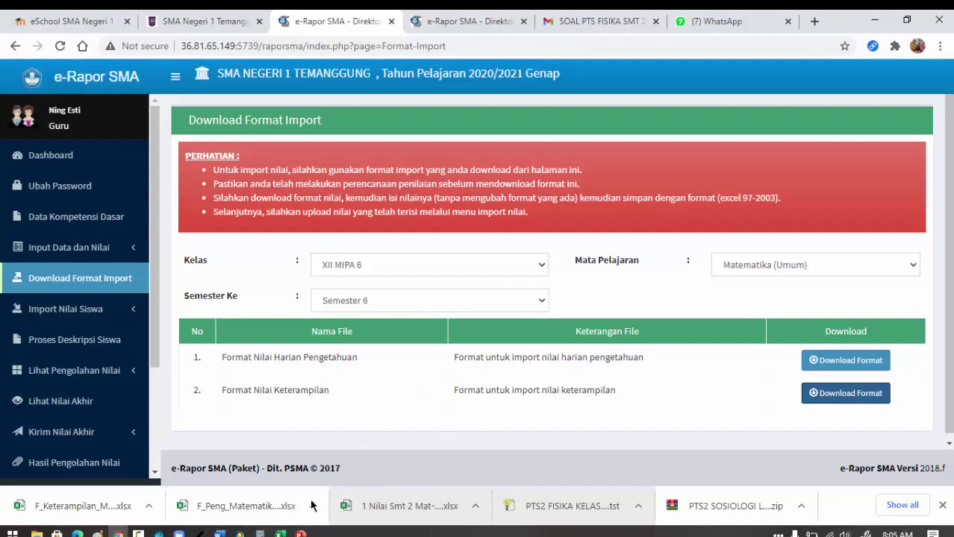
Switch to the Excel workbook 1 Nilai Smt 2 Mat-W XII MIPA 6 2021.xlsx and review the KD 1 and KD 2 grades on the pengetahuan sheet.
{"action": "mouse_move", "coordinate": [281, 534]}
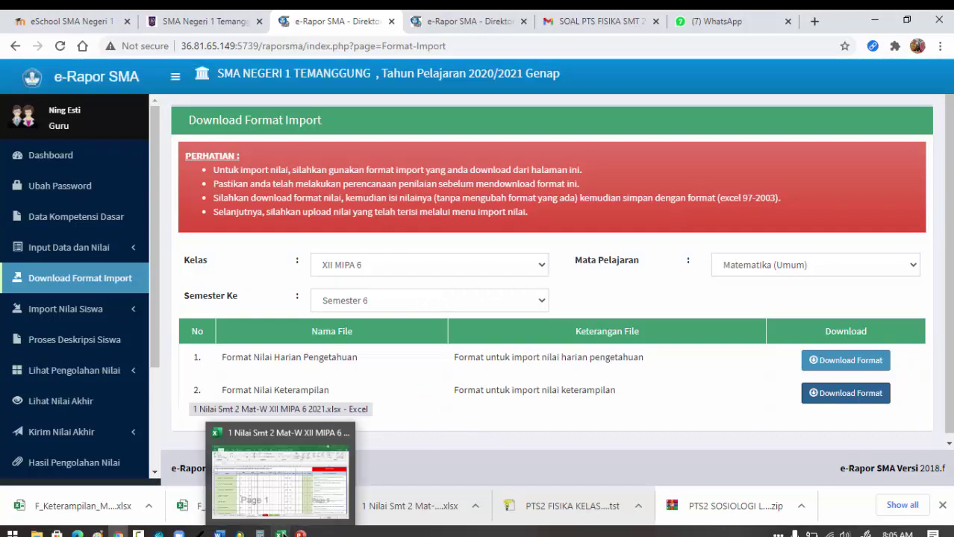
{"action": "left_click", "coordinate": [283, 478]}
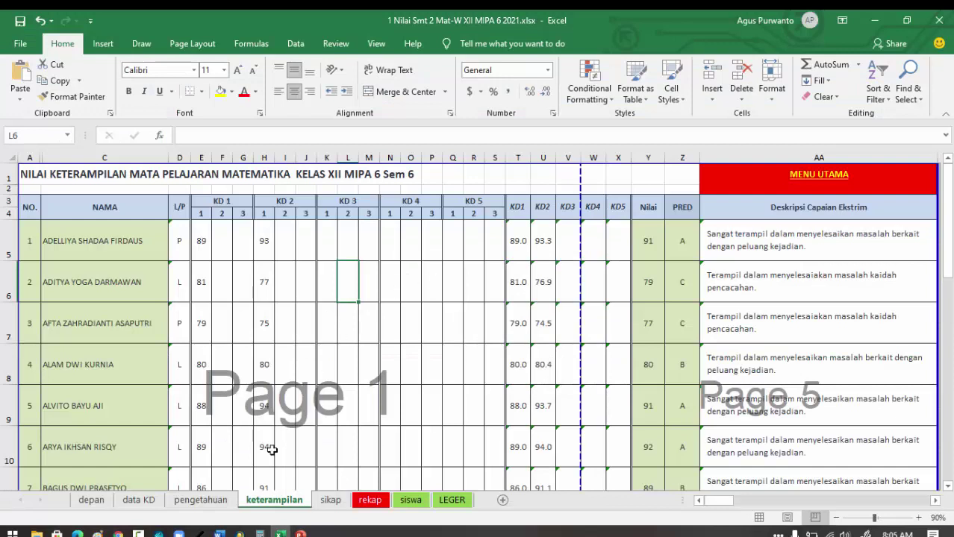
{"action": "left_click", "coordinate": [216, 501]}
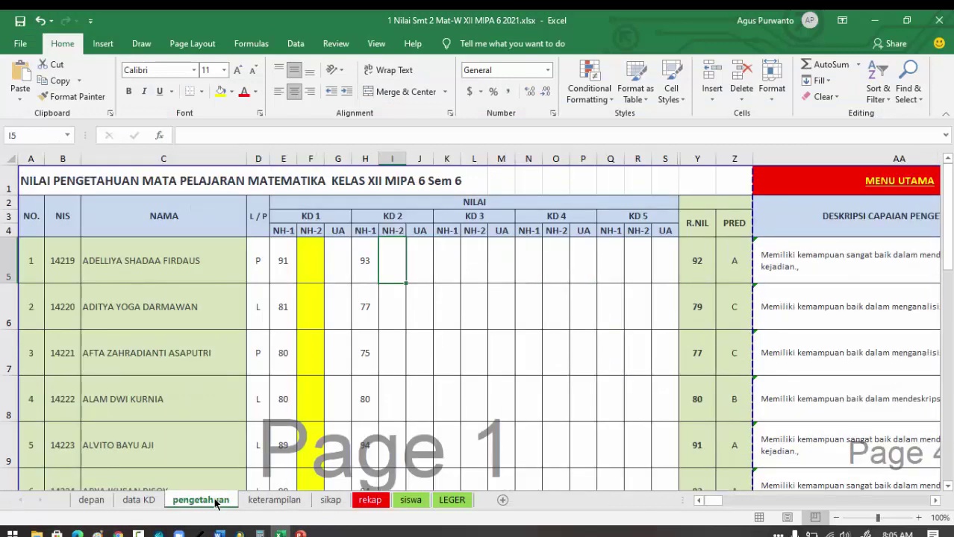
{"action": "left_click", "coordinate": [304, 218]}
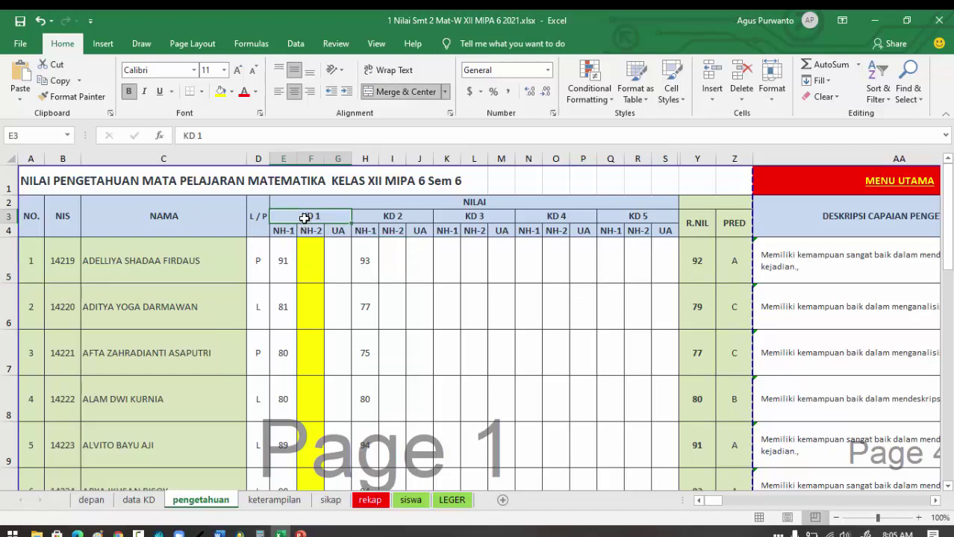
{"action": "left_click", "coordinate": [397, 217]}
{"action": "scroll", "coordinate": [363, 263], "scroll_direction": "down", "scroll_amount": 12}
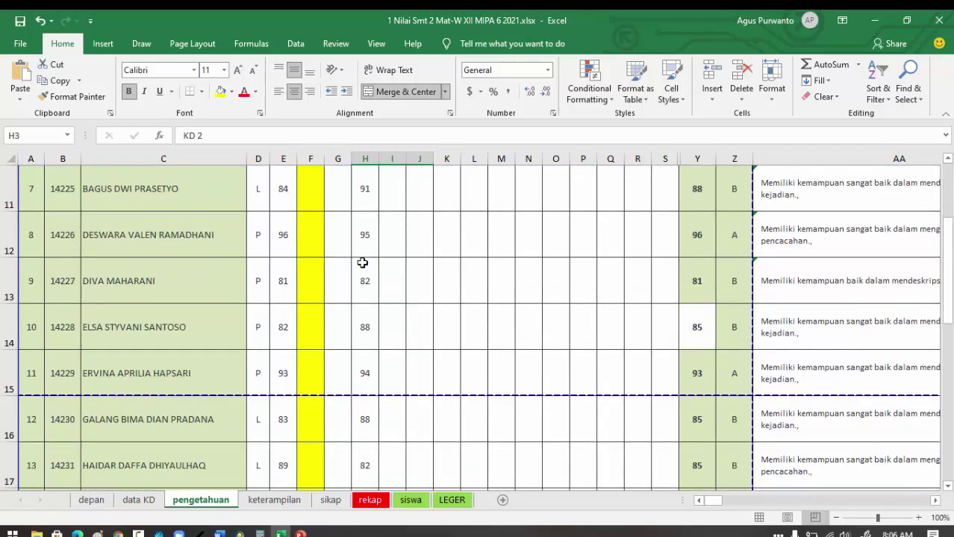
{"action": "scroll", "coordinate": [363, 263], "scroll_direction": "up", "scroll_amount": 1}
{"action": "scroll", "coordinate": [362, 263], "scroll_direction": "up", "scroll_amount": 13}
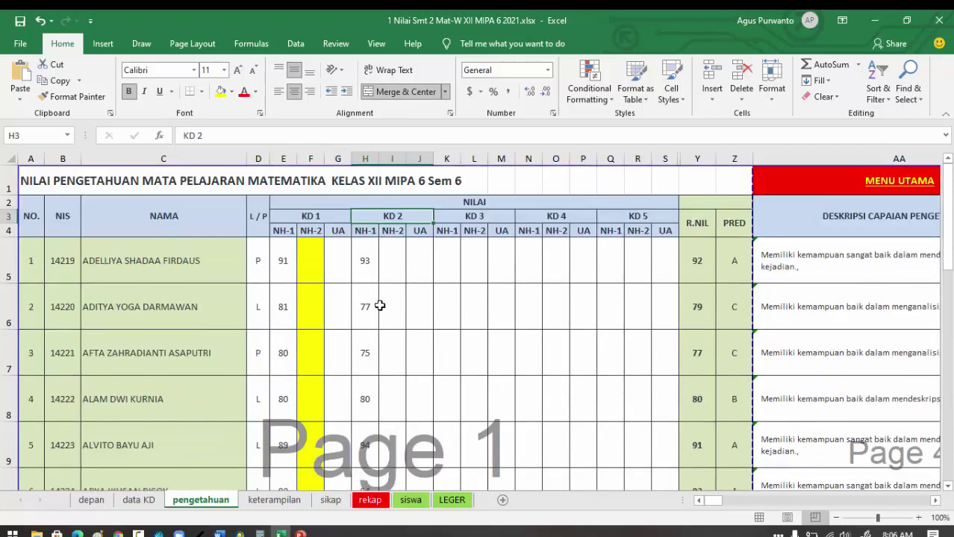
Review the KD 1 and KD 2 skill grades on the keterampilan sheet.
{"action": "left_click", "coordinate": [277, 500]}
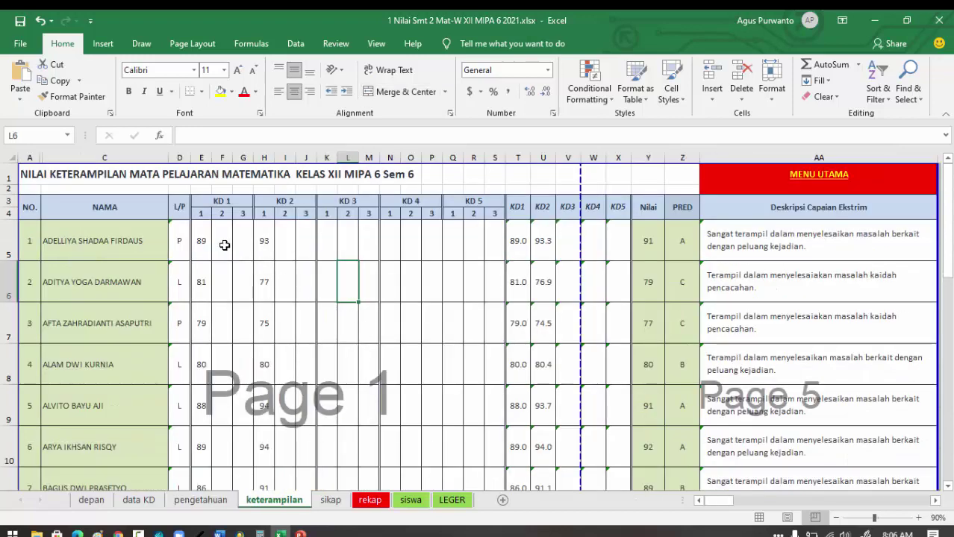
{"action": "left_click", "coordinate": [224, 203]}
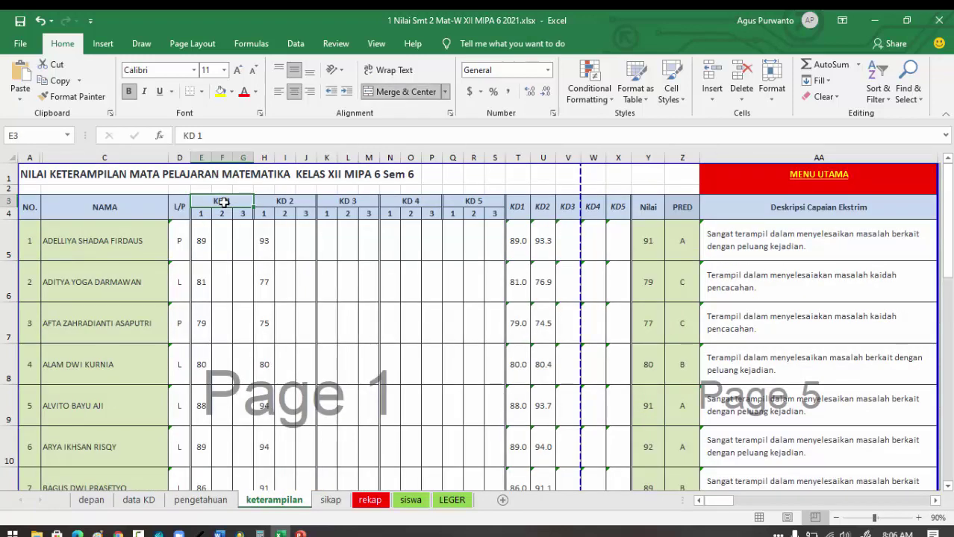
{"action": "left_click", "coordinate": [289, 204]}
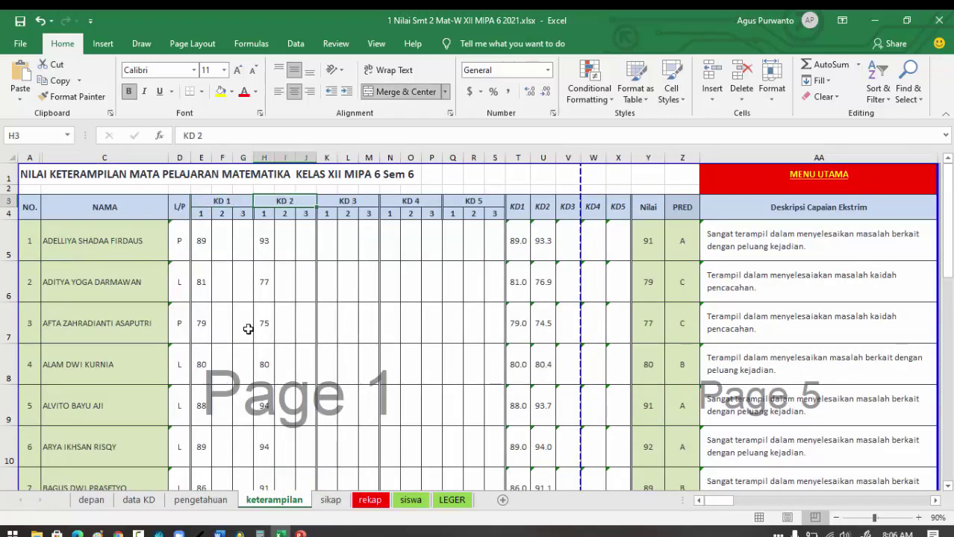
{"action": "scroll", "coordinate": [278, 304], "scroll_direction": "down", "scroll_amount": 4}
{"action": "scroll", "coordinate": [280, 303], "scroll_direction": "up", "scroll_amount": 4}
Return to the browser, open the downloaded F_Peng_Matematika (Umum) XII MIPA 6 file in Excel and enable editing.
{"action": "left_click", "coordinate": [118, 533]}
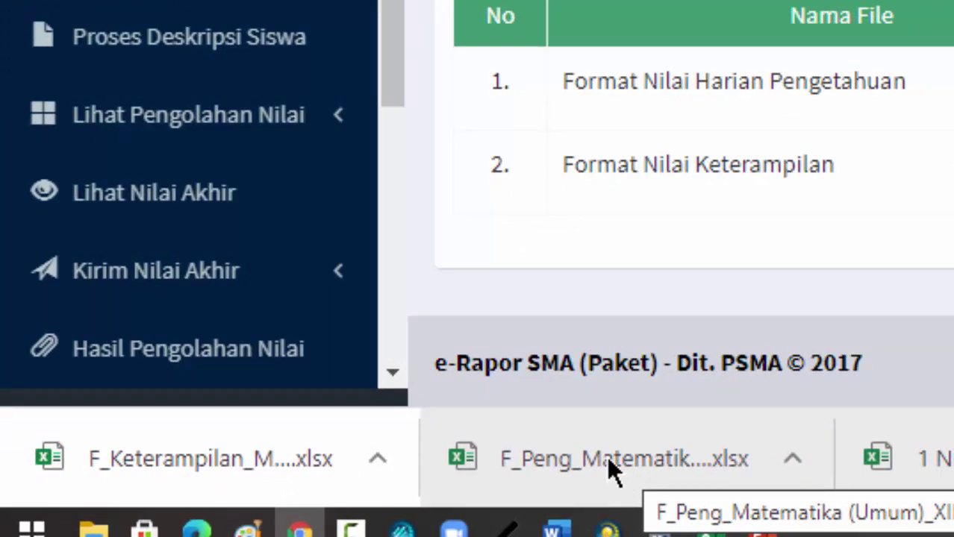
{"action": "left_click", "coordinate": [608, 462]}
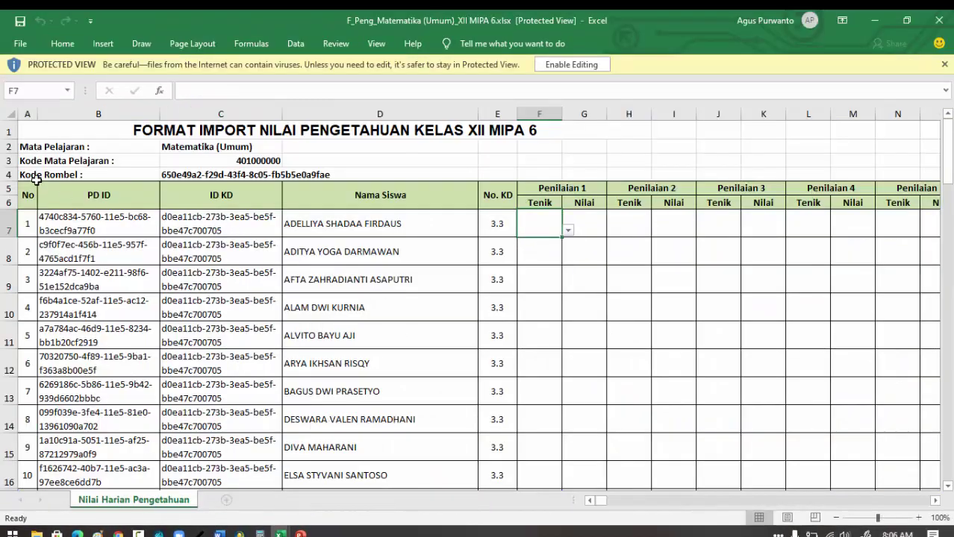
{"action": "left_click", "coordinate": [576, 64]}
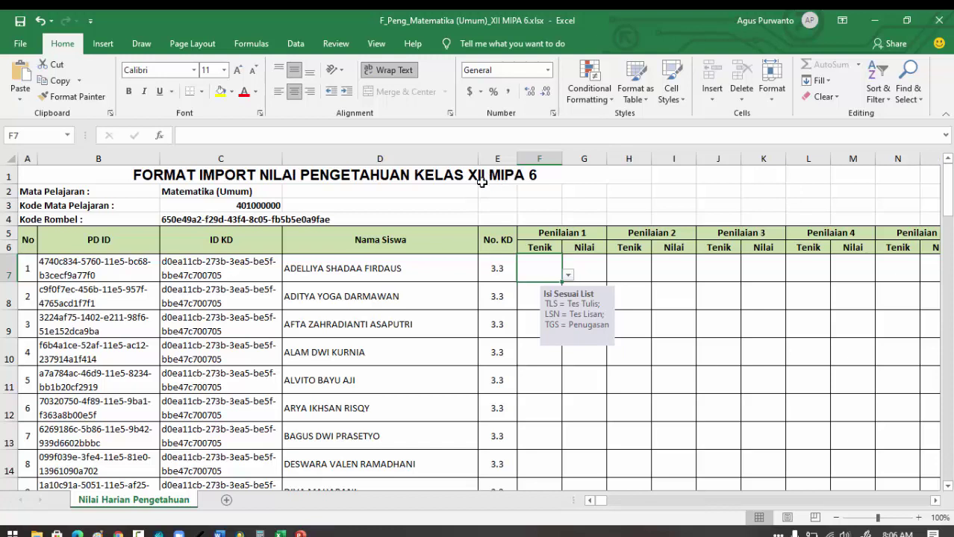
Set the first student's Penilaian 1 technique to TLS and fill it down for all students through KD 3.4.
{"action": "left_click", "coordinate": [580, 262]}
{"action": "left_click", "coordinate": [545, 258]}
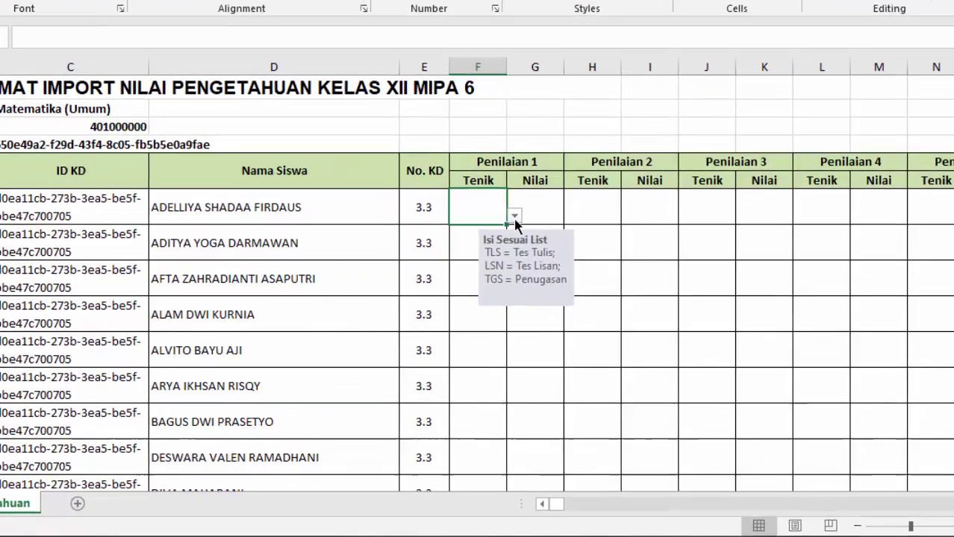
{"action": "left_click", "coordinate": [568, 276]}
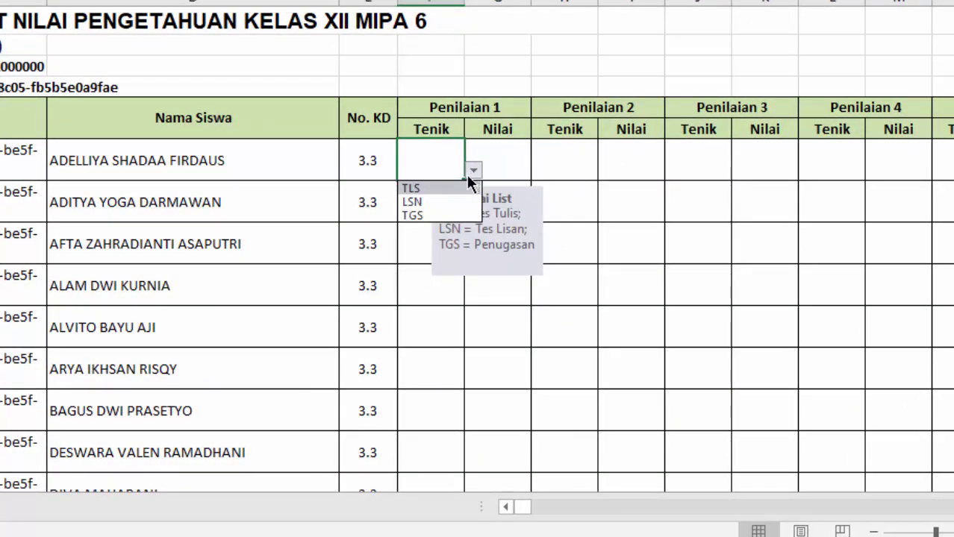
{"action": "left_click", "coordinate": [429, 188]}
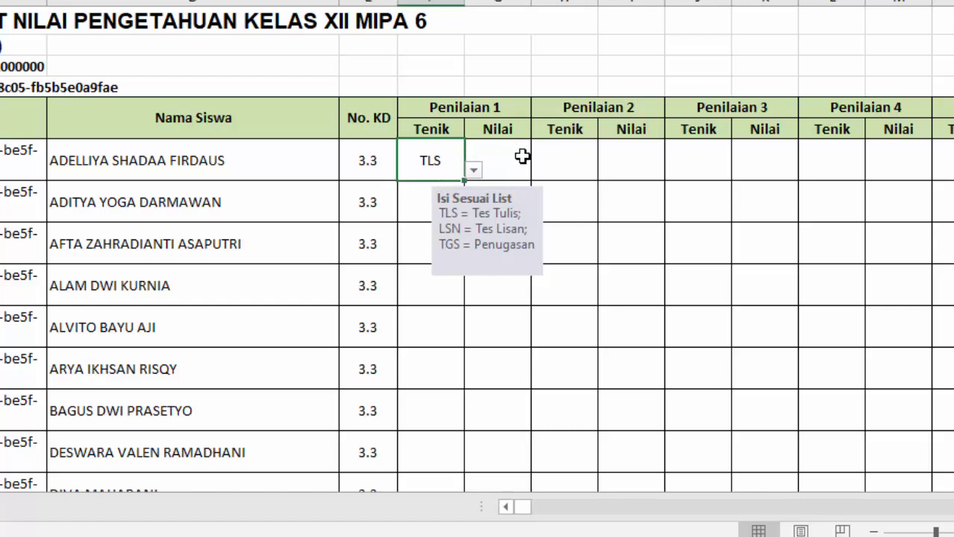
{"action": "left_click", "coordinate": [474, 172]}
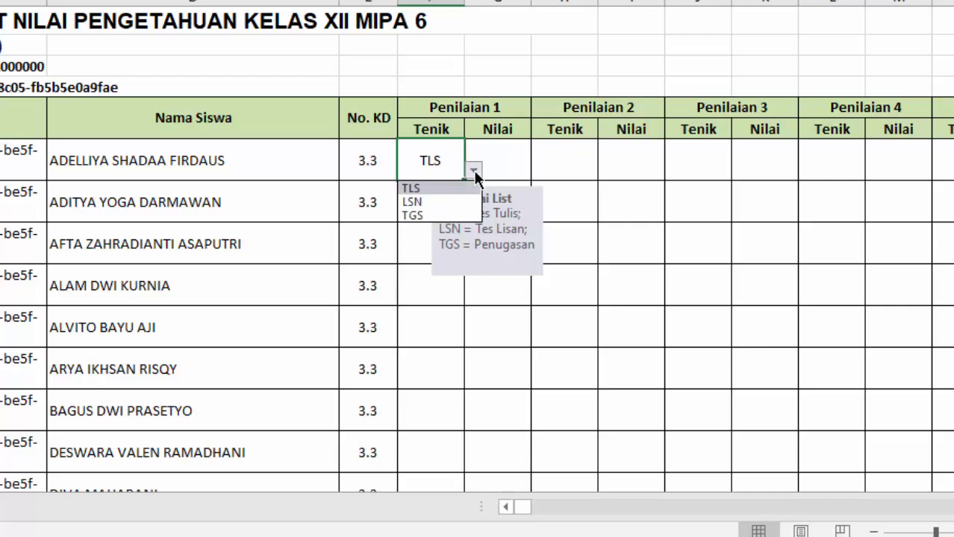
{"action": "left_click", "coordinate": [474, 172]}
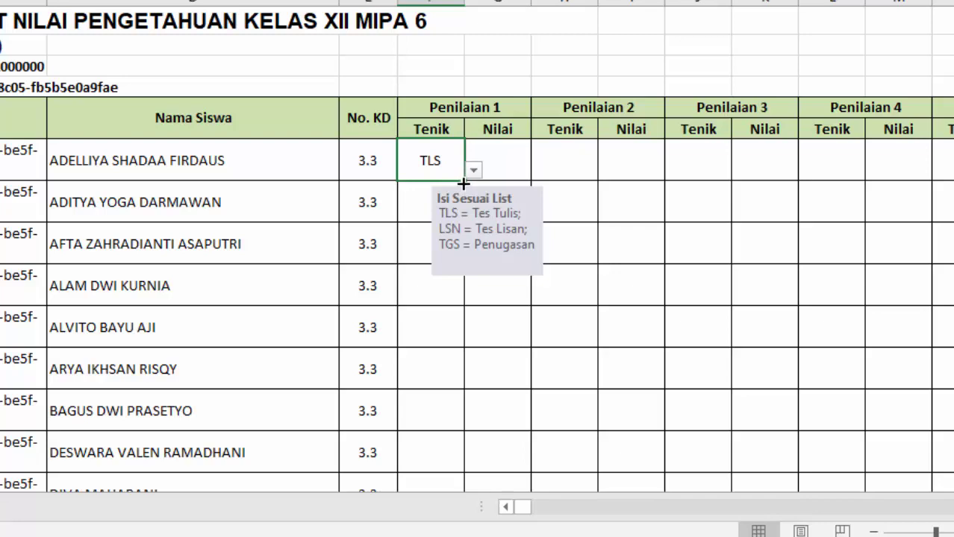
{"action": "left_click_drag", "start_coordinate": [463, 182], "coordinate": [445, 420]}
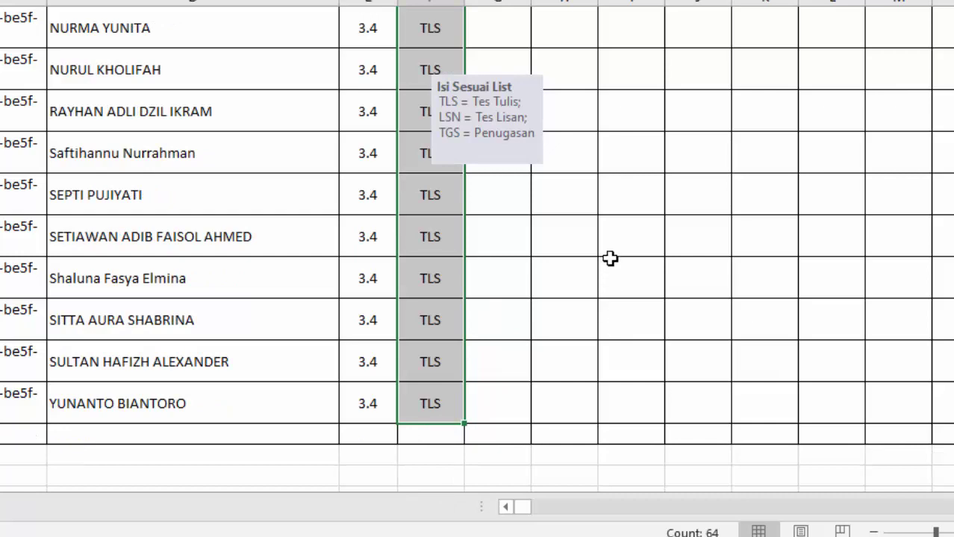
{"action": "scroll", "coordinate": [609, 258], "scroll_direction": "up", "scroll_amount": 20}
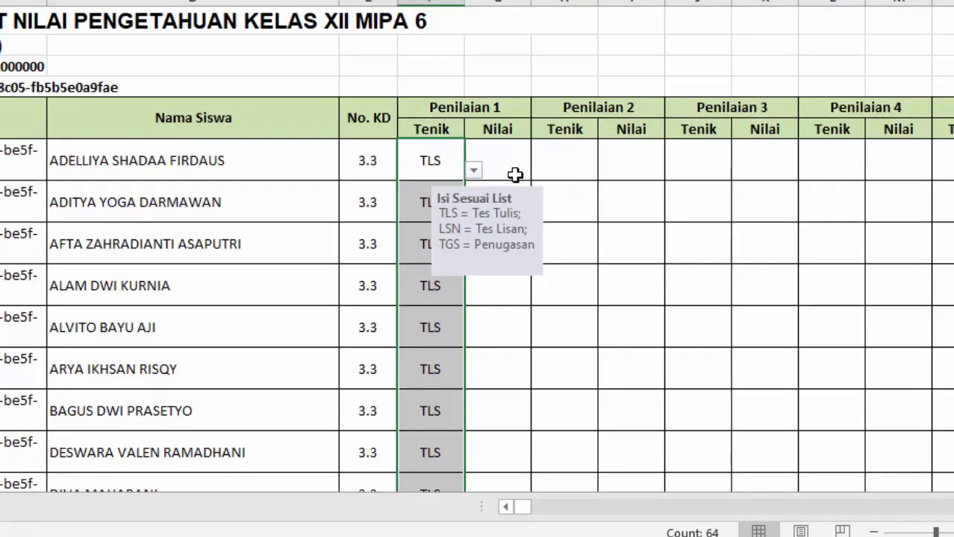
Select the first Penilaian 1 grade cell, then check the KD 1 and KD 2 columns on the grade workbook's pengetahuan sheet.
{"action": "left_click", "coordinate": [512, 165]}
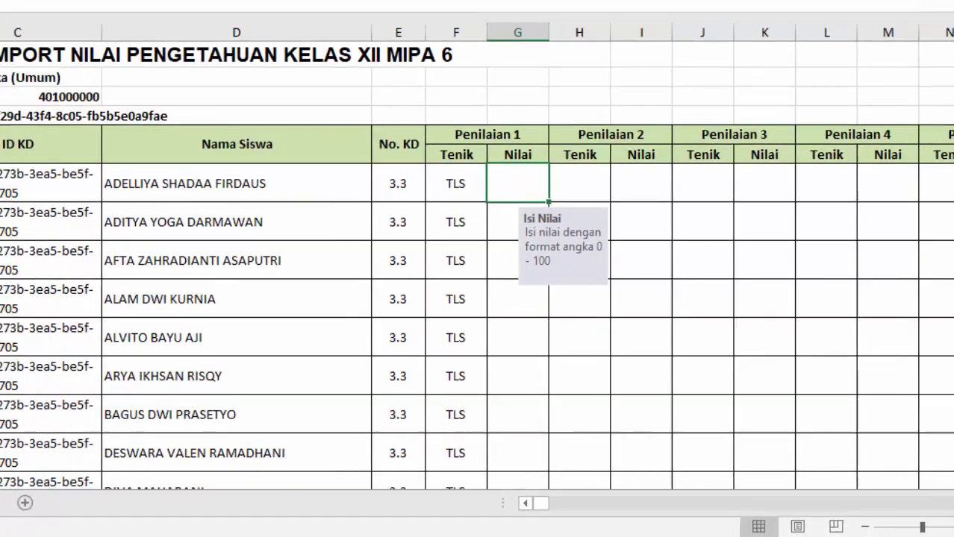
{"action": "mouse_move", "coordinate": [279, 526]}
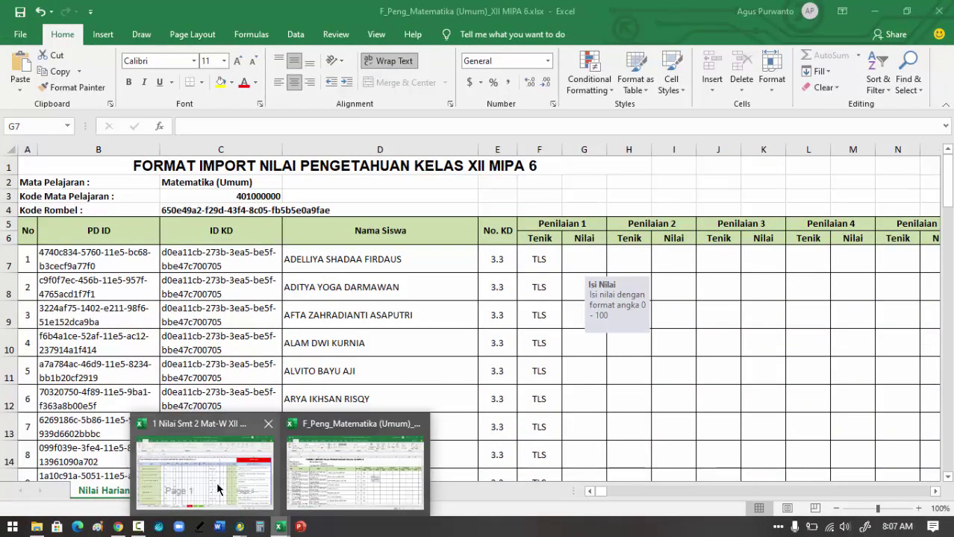
{"action": "left_click", "coordinate": [217, 477]}
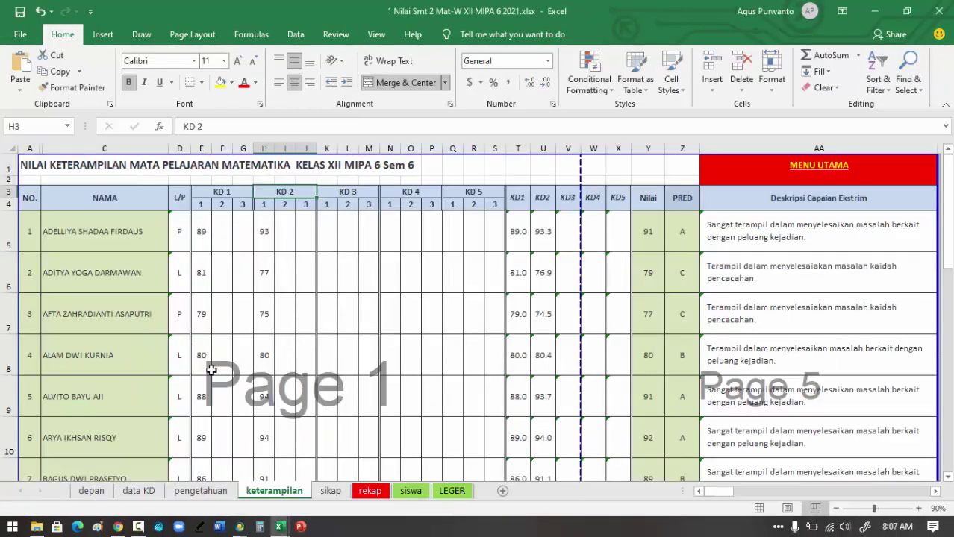
{"action": "left_click", "coordinate": [201, 491]}
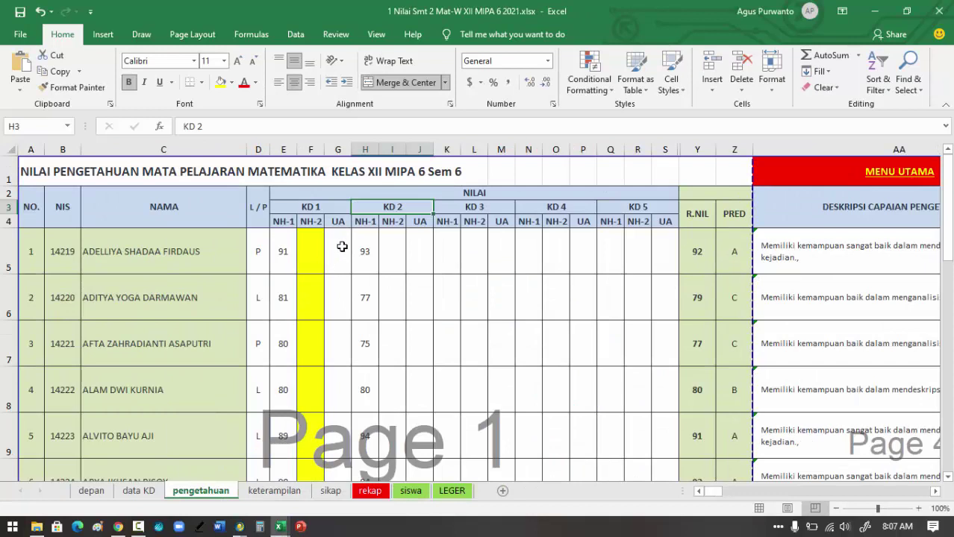
{"action": "left_click", "coordinate": [320, 212]}
{"action": "left_click", "coordinate": [389, 211]}
Check the order of the student names down the pengetahuan sheet.
{"action": "left_click", "coordinate": [142, 250]}
{"action": "left_click", "coordinate": [144, 287]}
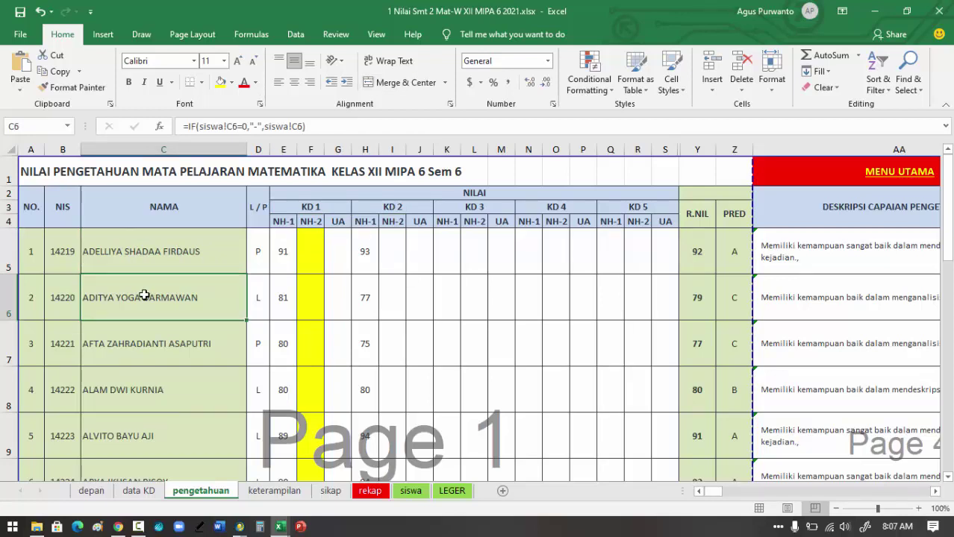
{"action": "left_click", "coordinate": [151, 338]}
{"action": "left_click", "coordinate": [156, 392]}
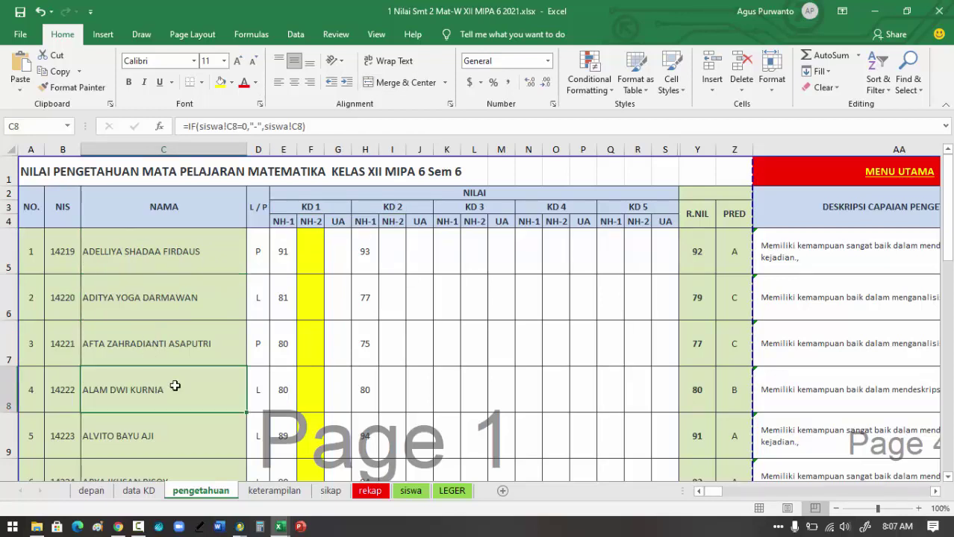
{"action": "scroll", "coordinate": [194, 377], "scroll_direction": "down", "scroll_amount": 1}
{"action": "left_click", "coordinate": [163, 360]}
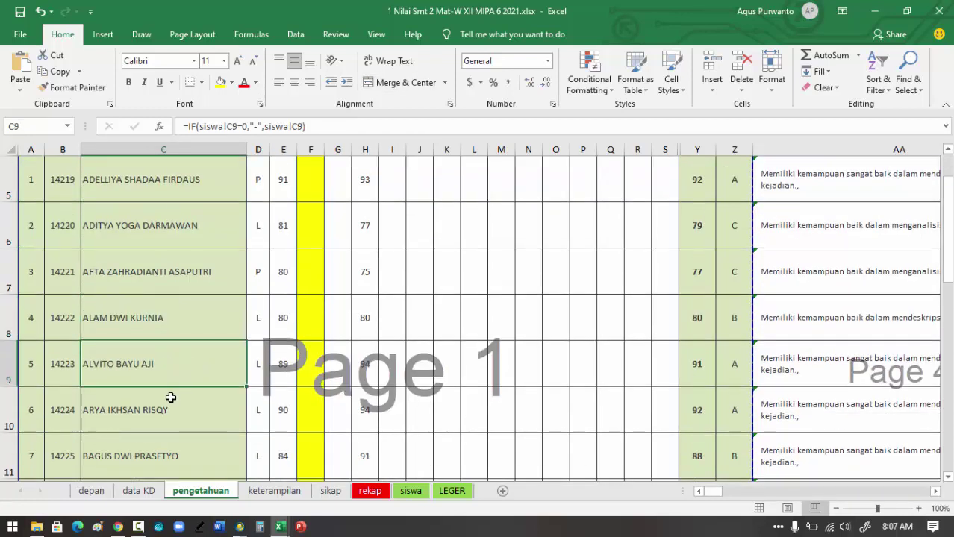
{"action": "left_click", "coordinate": [171, 398]}
{"action": "scroll", "coordinate": [171, 398], "scroll_direction": "down", "scroll_amount": 2}
{"action": "scroll", "coordinate": [156, 336], "scroll_direction": "down", "scroll_amount": 5}
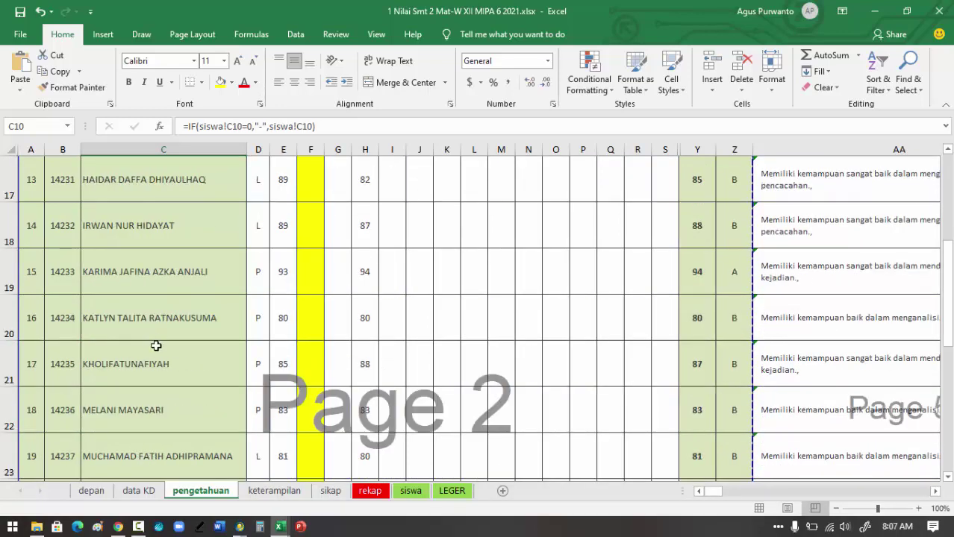
{"action": "scroll", "coordinate": [155, 345], "scroll_direction": "down", "scroll_amount": 3}
{"action": "scroll", "coordinate": [262, 334], "scroll_direction": "up", "scroll_amount": 10}
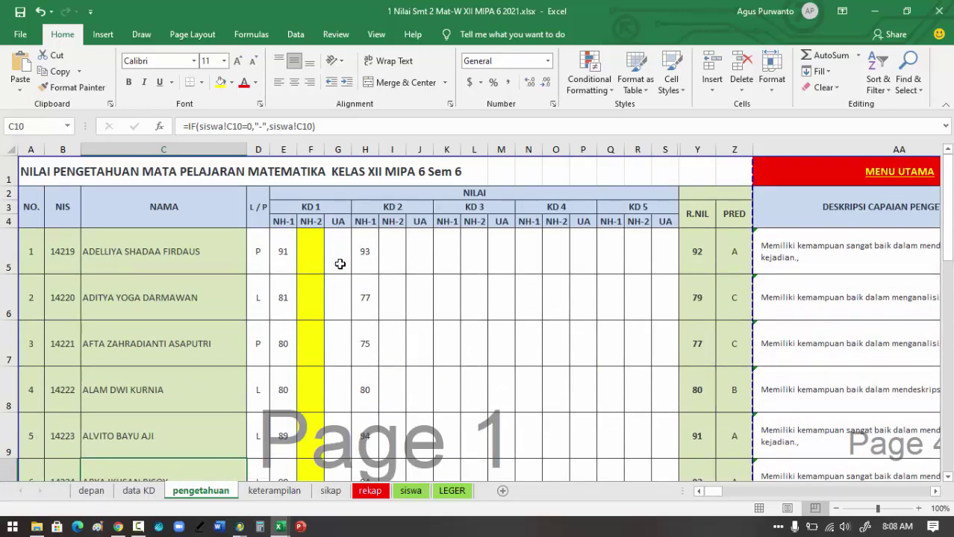
Copy the KD 1 NH-1 grades of all students from the pengetahuan sheet and return to the F_Peng_Matematika (Umum) workbook.
{"action": "left_click", "coordinate": [283, 250]}
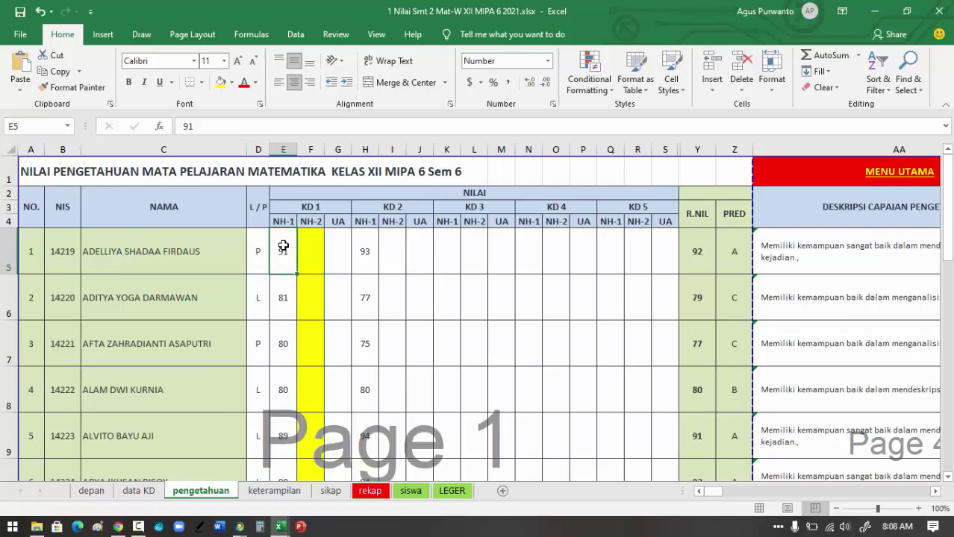
{"action": "left_click_drag", "start_coordinate": [283, 246], "coordinate": [286, 288]}
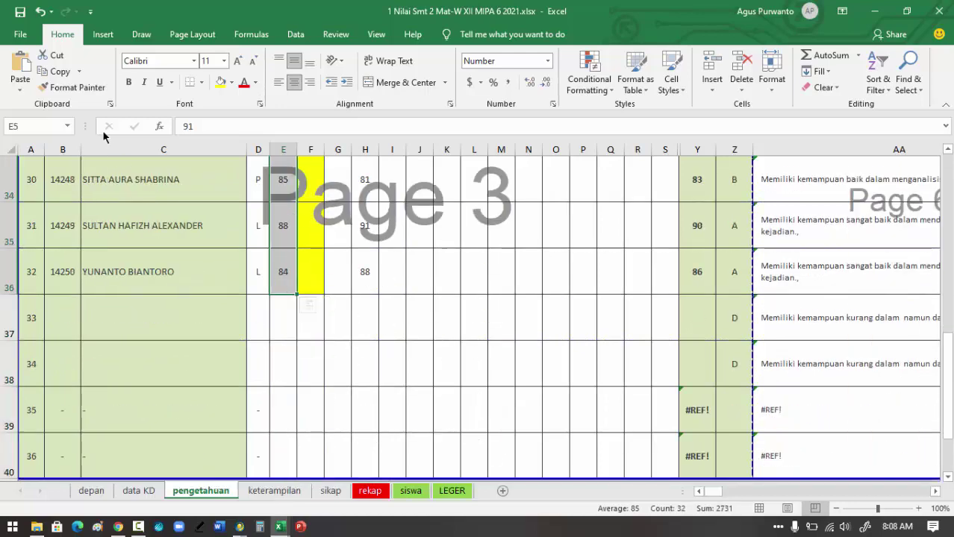
{"action": "left_click", "coordinate": [57, 73]}
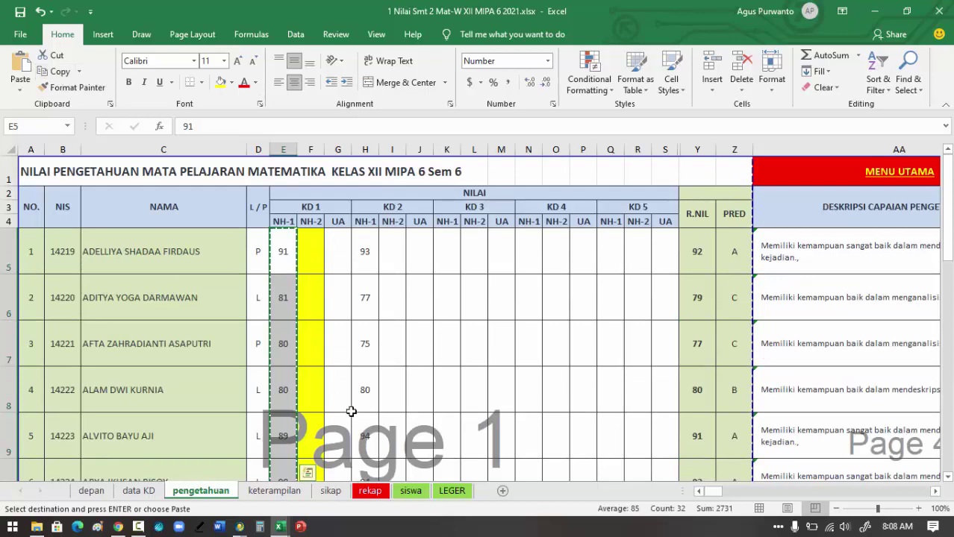
{"action": "mouse_move", "coordinate": [281, 529]}
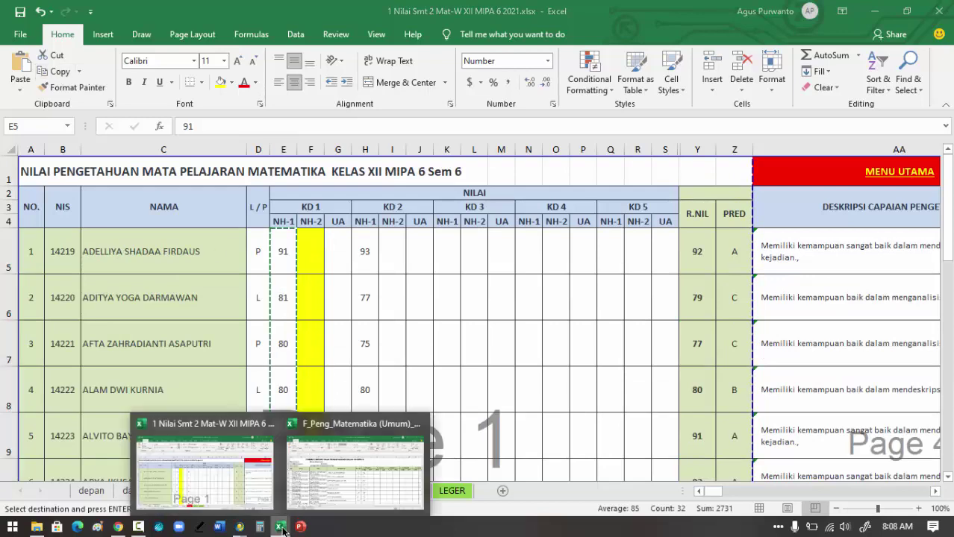
{"action": "left_click", "coordinate": [350, 484]}
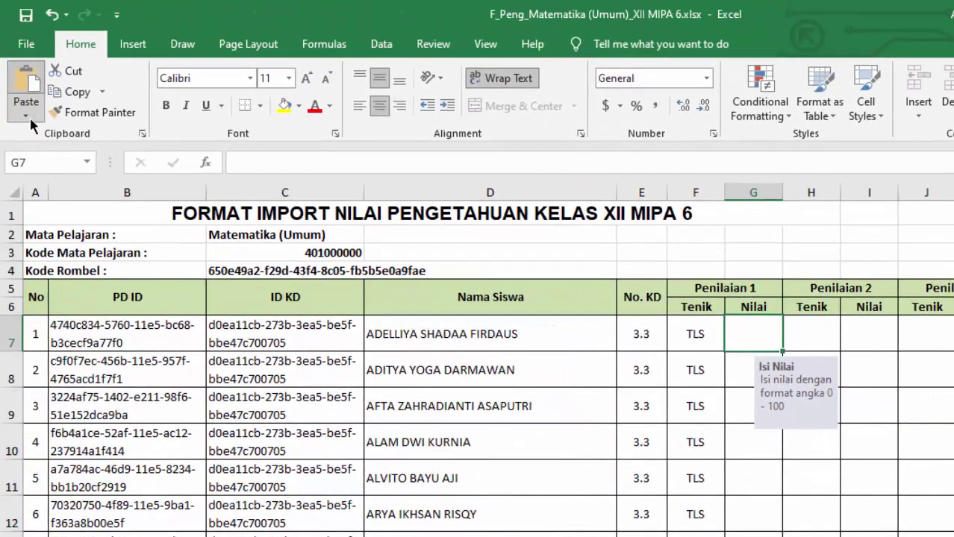
Paste the copied grades as values only into the Penilaian 1 Nilai column, starting at the first KD 3.3 student.
{"action": "left_click", "coordinate": [29, 116]}
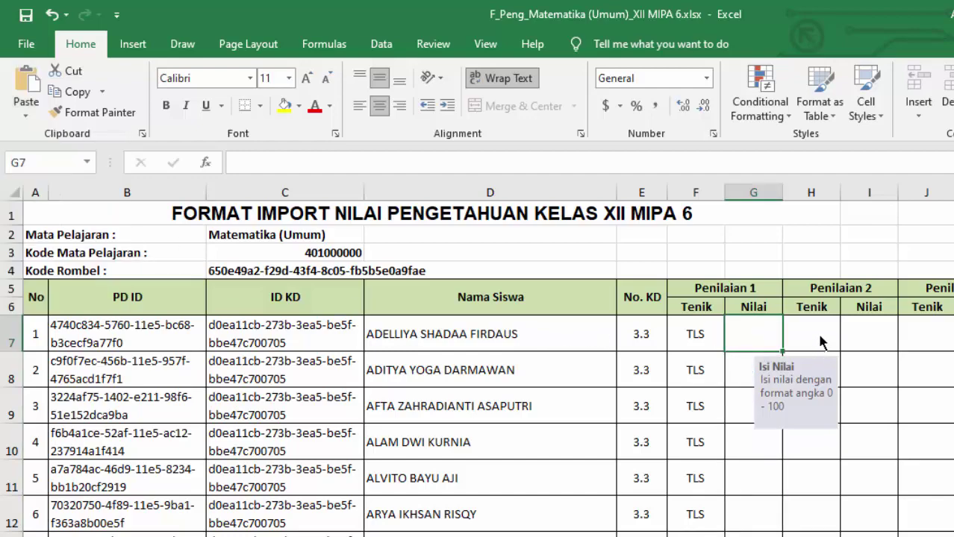
{"action": "key", "text": "Escape"}
{"action": "right_click", "coordinate": [762, 338]}
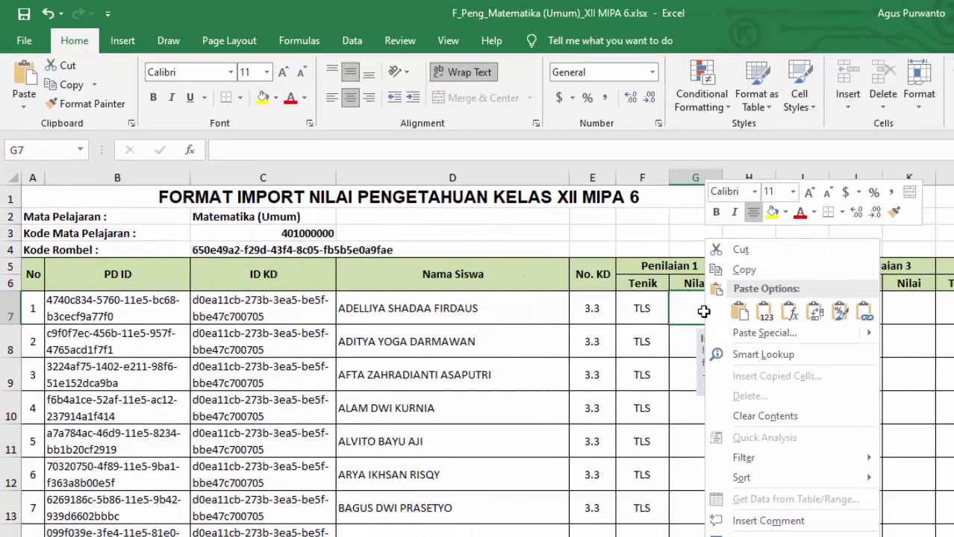
{"action": "left_click", "coordinate": [764, 334]}
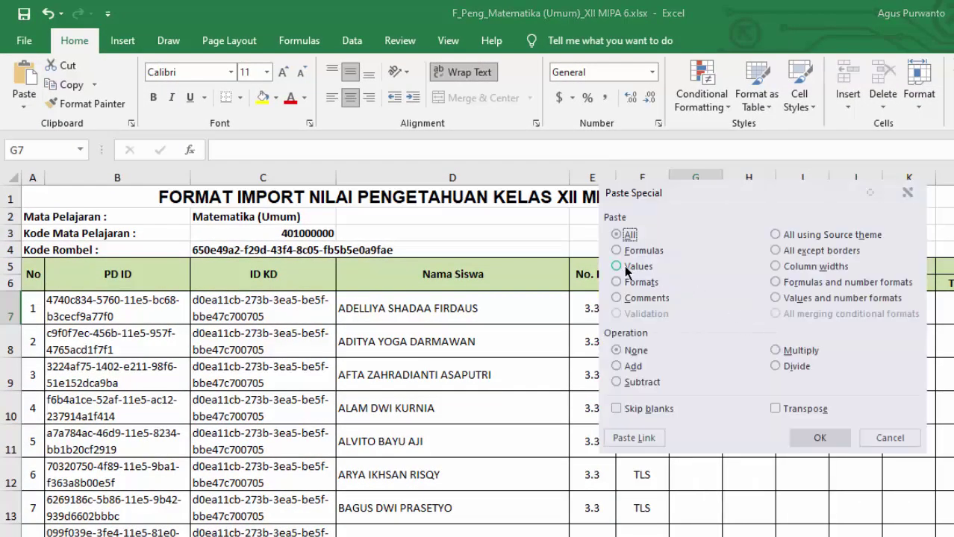
{"action": "left_click", "coordinate": [617, 266]}
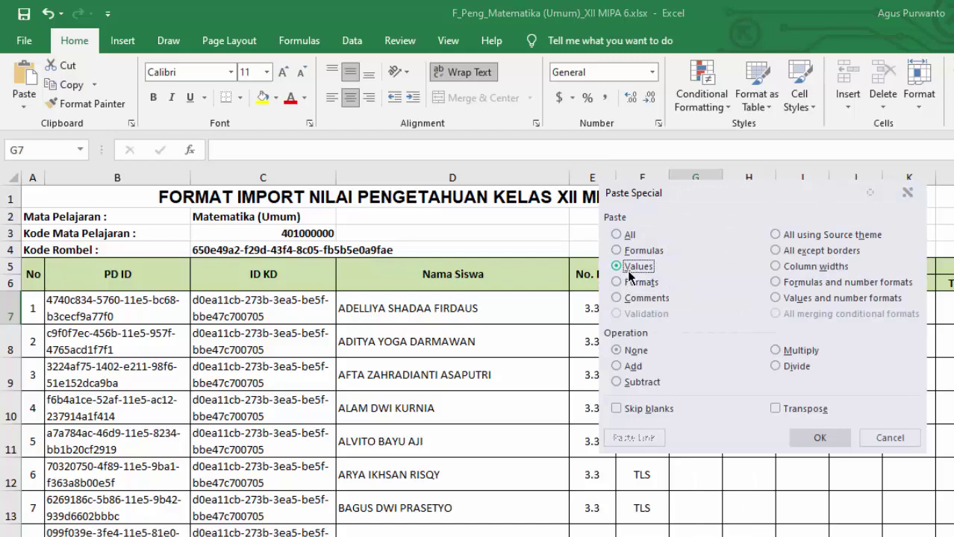
{"action": "left_click", "coordinate": [821, 438]}
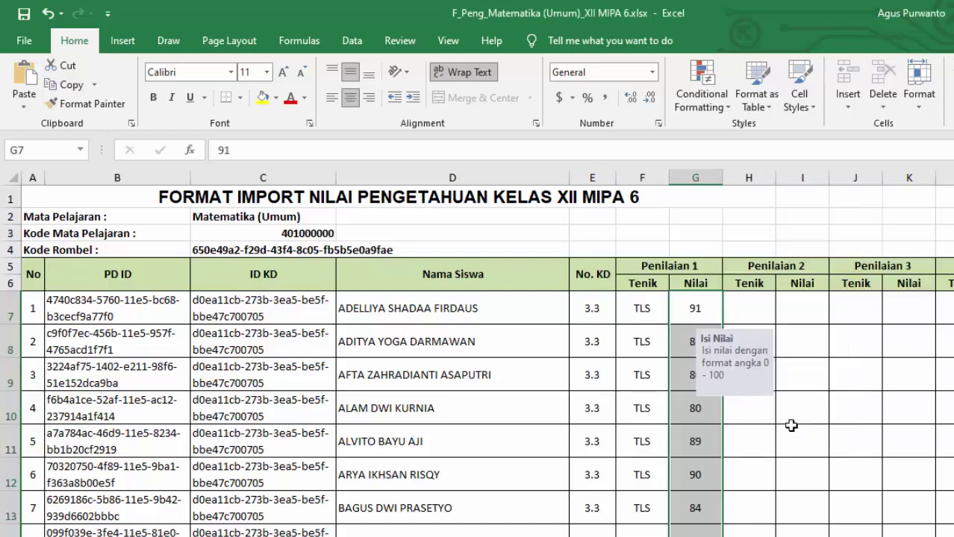
{"action": "left_click", "coordinate": [807, 395]}
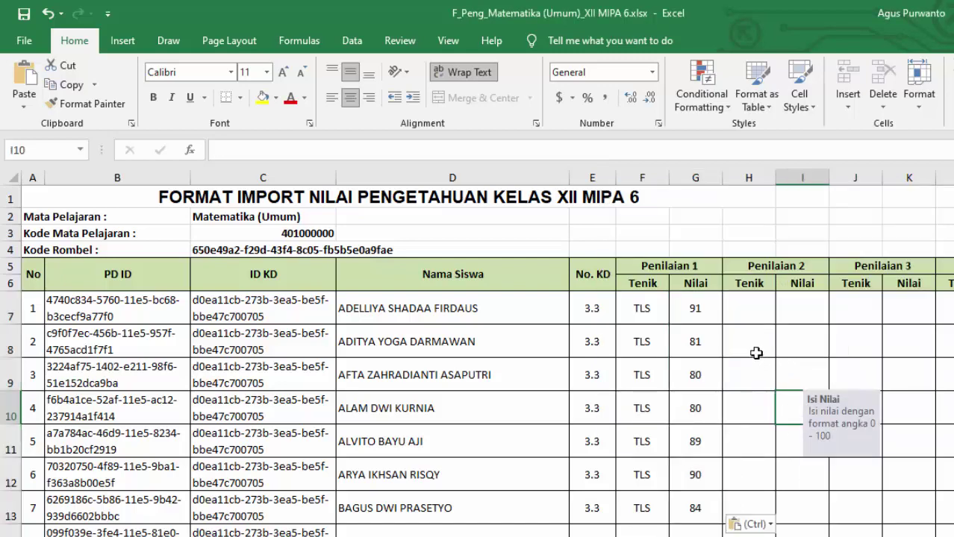
Check the Penilaian 1 grades down to the last KD 3.3 student and the start of the KD 3.4 rows.
{"action": "scroll", "coordinate": [756, 352], "scroll_direction": "down", "scroll_amount": 5}
{"action": "scroll", "coordinate": [754, 351], "scroll_direction": "down", "scroll_amount": 3}
{"action": "scroll", "coordinate": [755, 351], "scroll_direction": "up", "scroll_amount": 1}
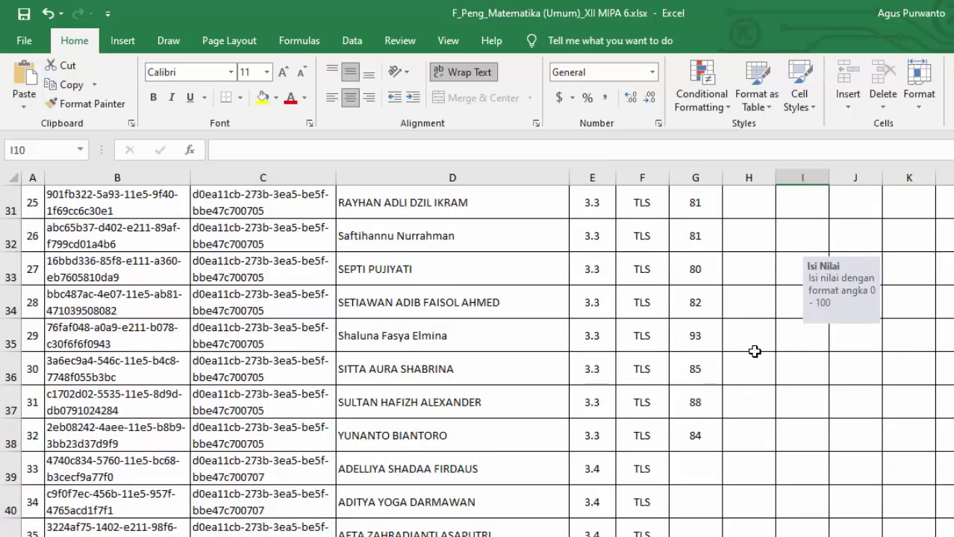
{"action": "scroll", "coordinate": [755, 350], "scroll_direction": "up", "scroll_amount": 10}
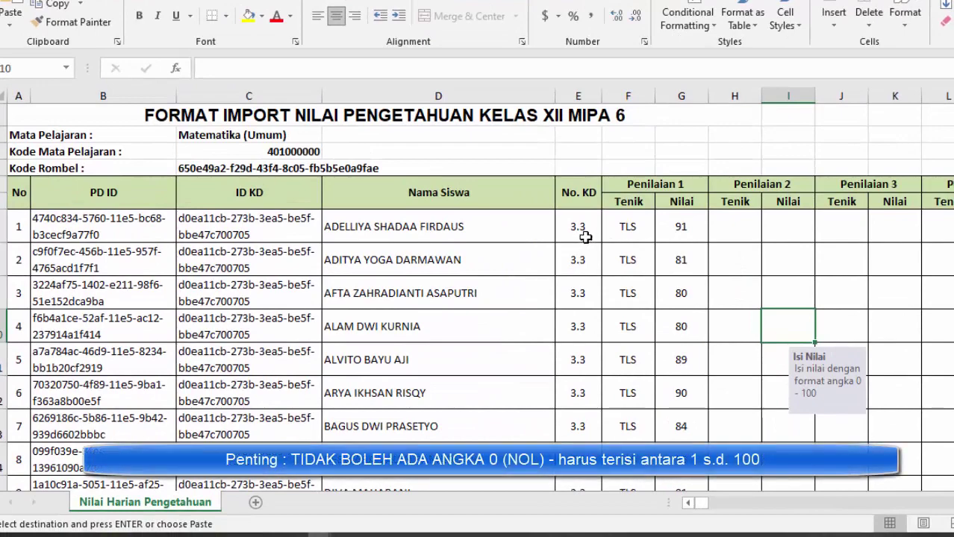
{"action": "scroll", "coordinate": [592, 280], "scroll_direction": "down", "scroll_amount": 5}
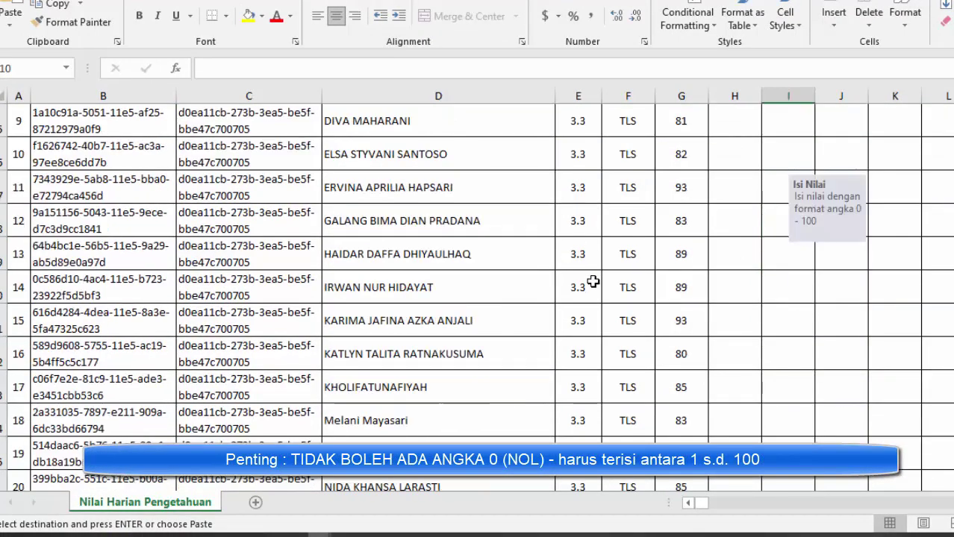
{"action": "scroll", "coordinate": [592, 281], "scroll_direction": "down", "scroll_amount": 6}
{"action": "scroll", "coordinate": [605, 284], "scroll_direction": "up", "scroll_amount": 2}
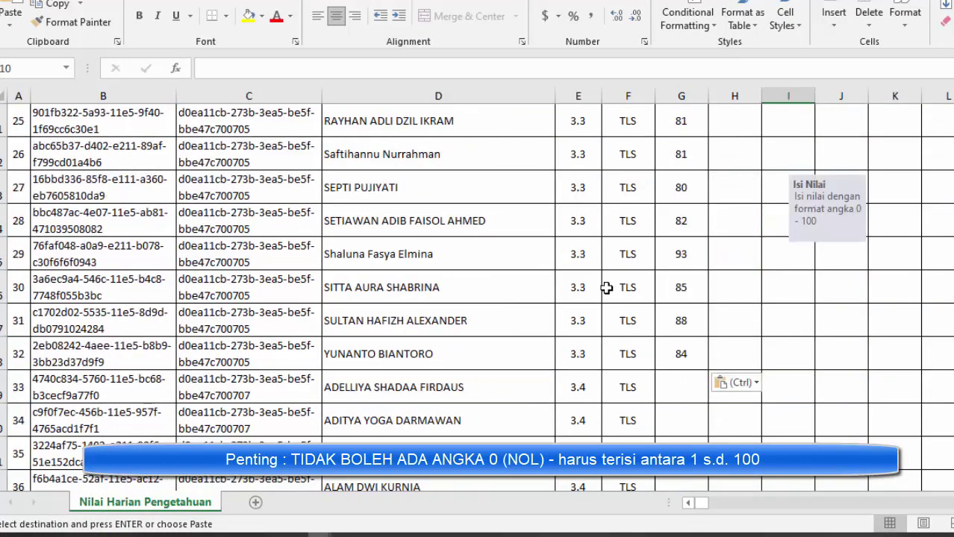
{"action": "scroll", "coordinate": [642, 306], "scroll_direction": "down", "scroll_amount": 1}
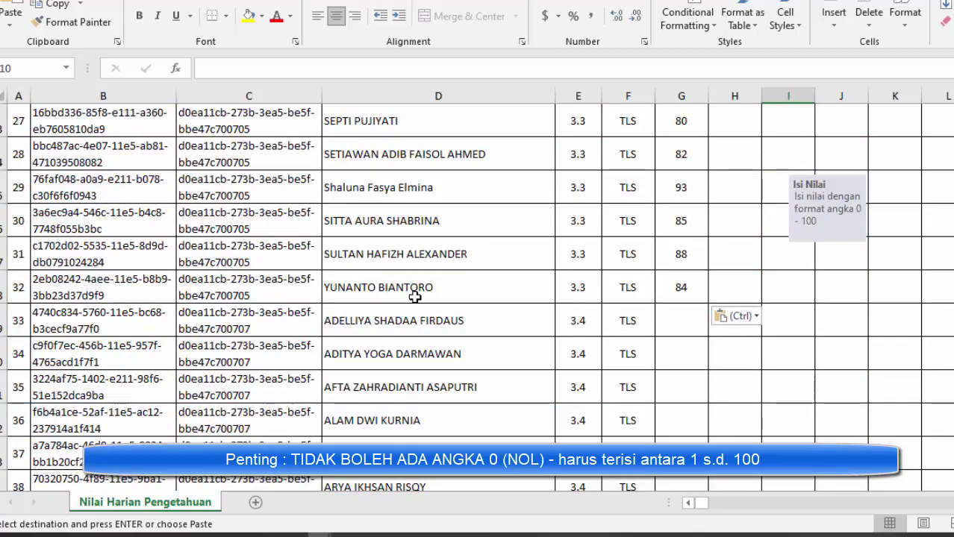
Select the first KD 3.4 grade cell, copy all students' KD 2 NH-1 grades from the pengetahuan sheet, and return to the import workbook.
{"action": "left_click", "coordinate": [587, 319]}
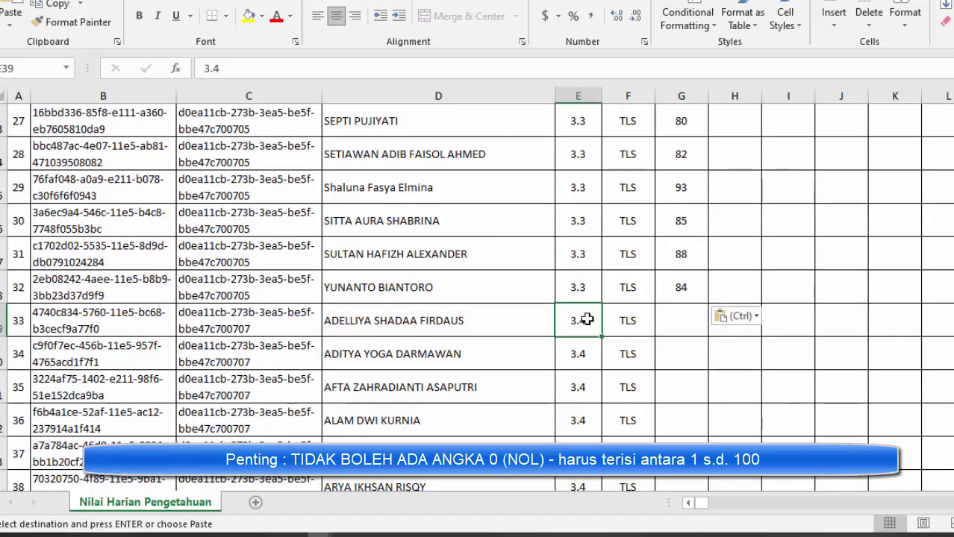
{"action": "left_click", "coordinate": [693, 319]}
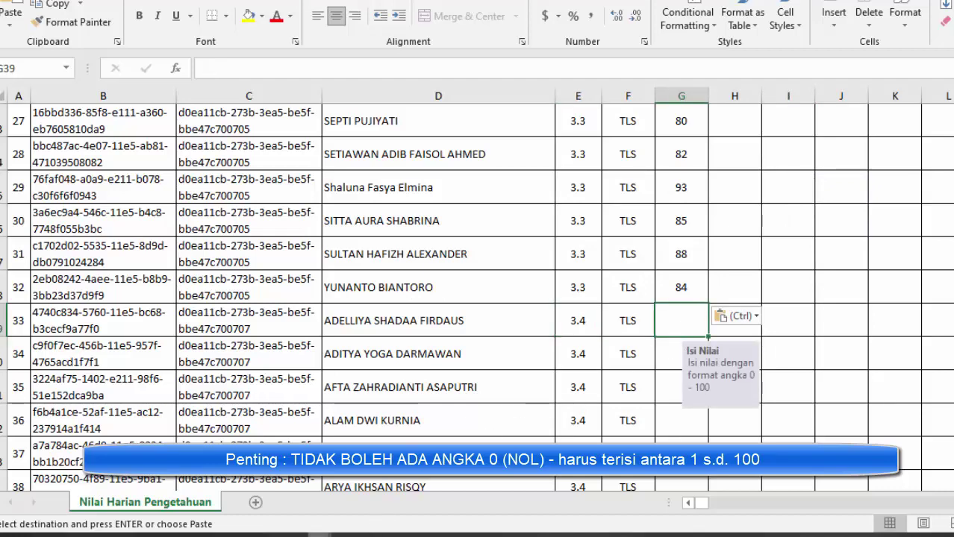
{"action": "mouse_move", "coordinate": [224, 534]}
{"action": "left_click", "coordinate": [229, 474]}
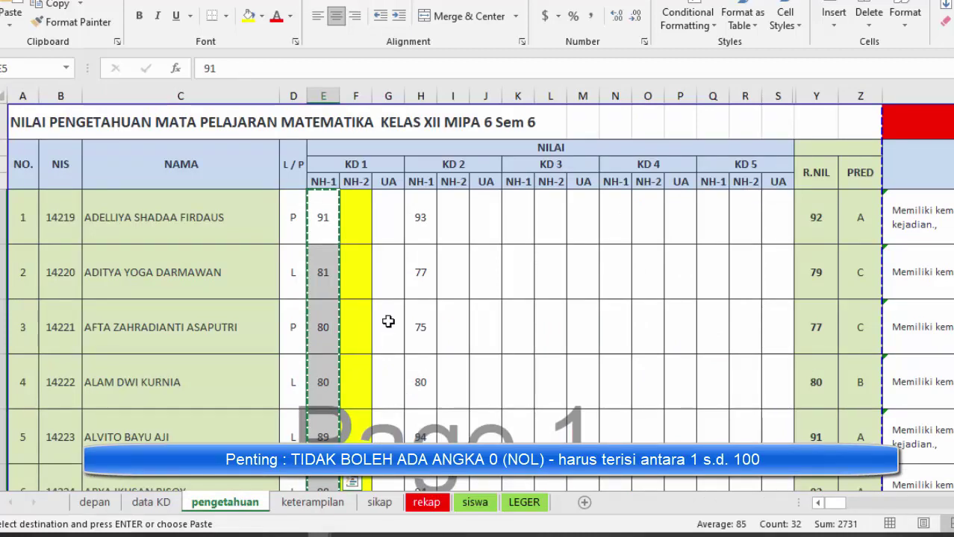
{"action": "left_click", "coordinate": [427, 212]}
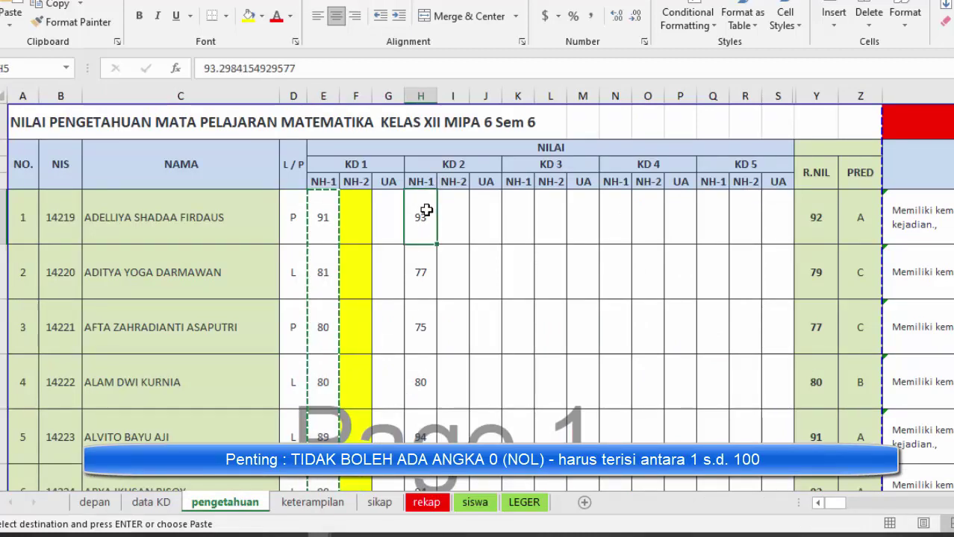
{"action": "left_click_drag", "start_coordinate": [426, 207], "coordinate": [415, 187]}
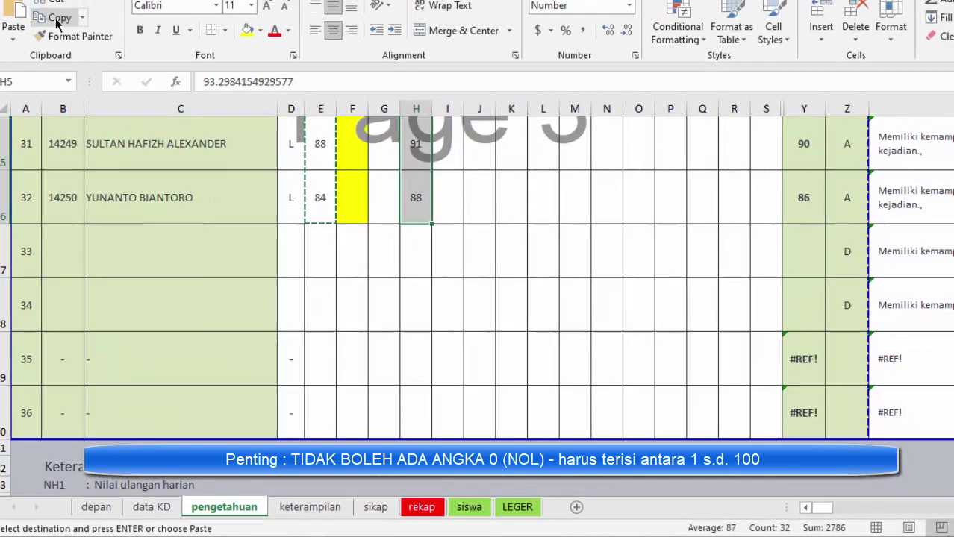
{"action": "left_click", "coordinate": [59, 18]}
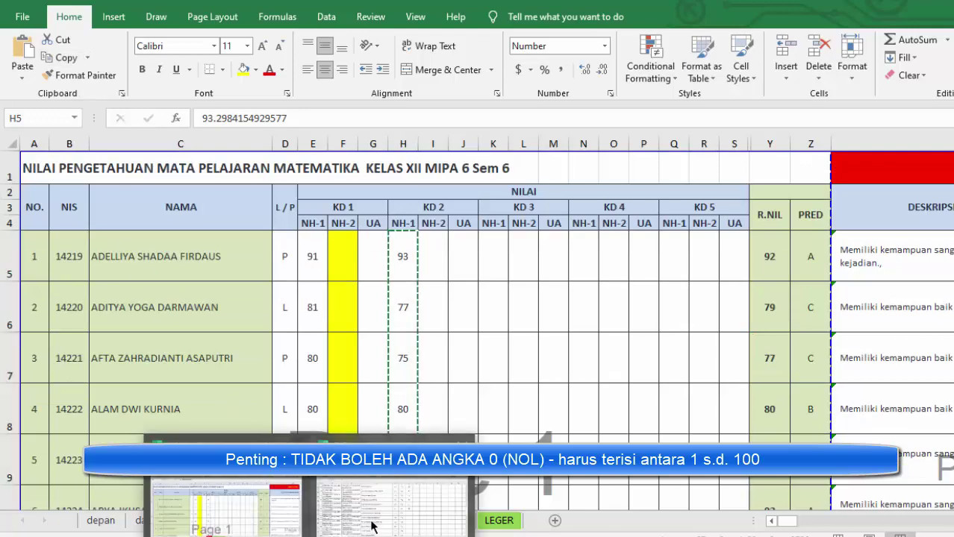
{"action": "left_click", "coordinate": [373, 522]}
Try a regular paste of the copied KD 2 grades at the first KD 3.4 grade cell, and undo it.
{"action": "scroll", "coordinate": [756, 335], "scroll_direction": "down", "scroll_amount": 1}
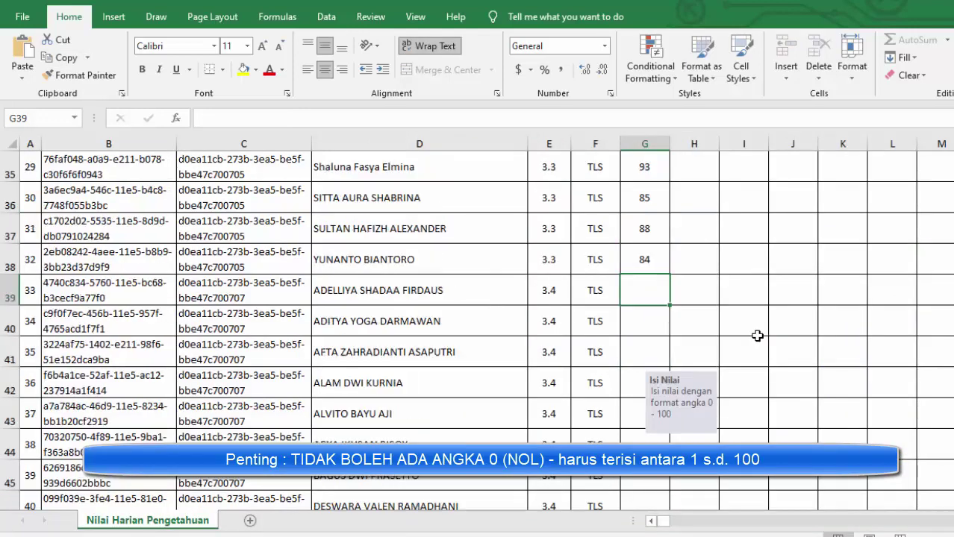
{"action": "scroll", "coordinate": [757, 332], "scroll_direction": "up", "scroll_amount": 2}
{"action": "scroll", "coordinate": [758, 328], "scroll_direction": "down", "scroll_amount": 1}
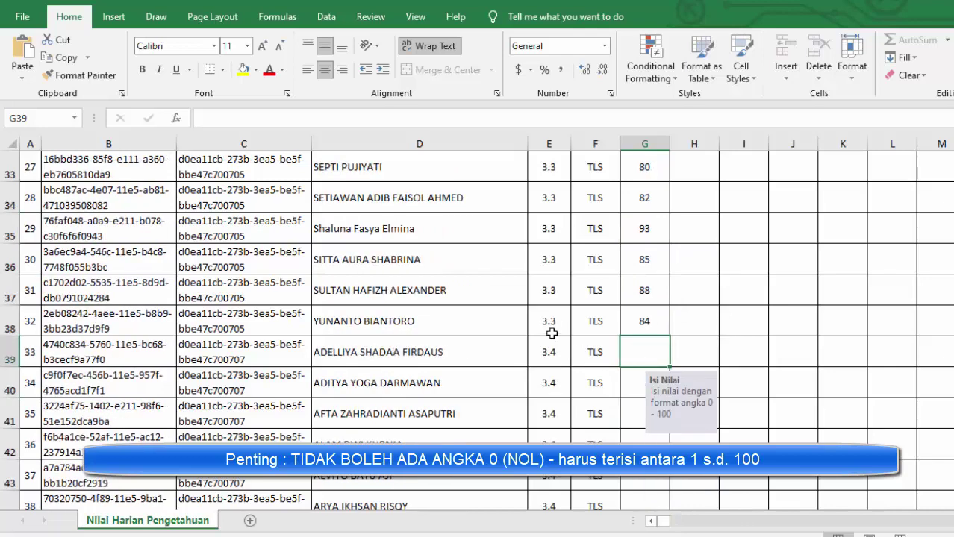
{"action": "right_click", "coordinate": [656, 357]}
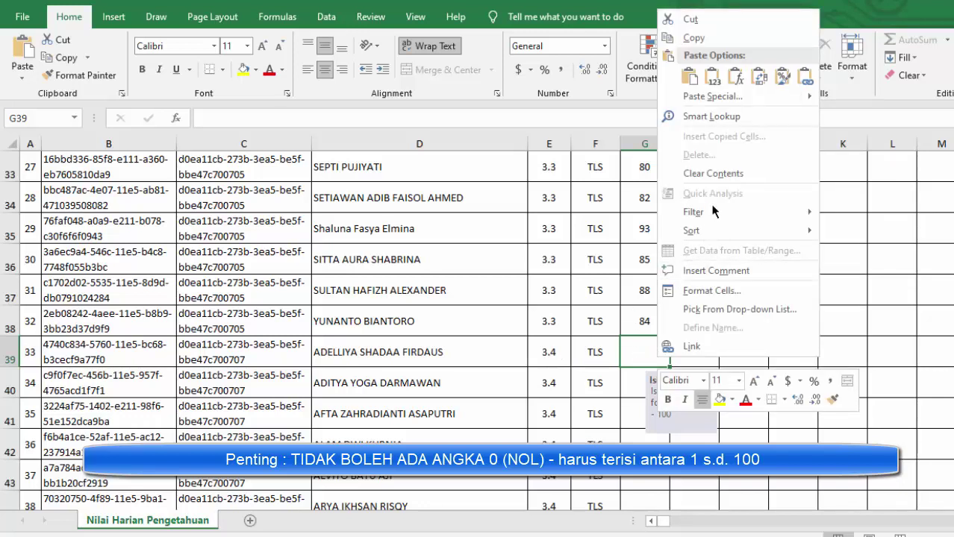
{"action": "left_click", "coordinate": [689, 76]}
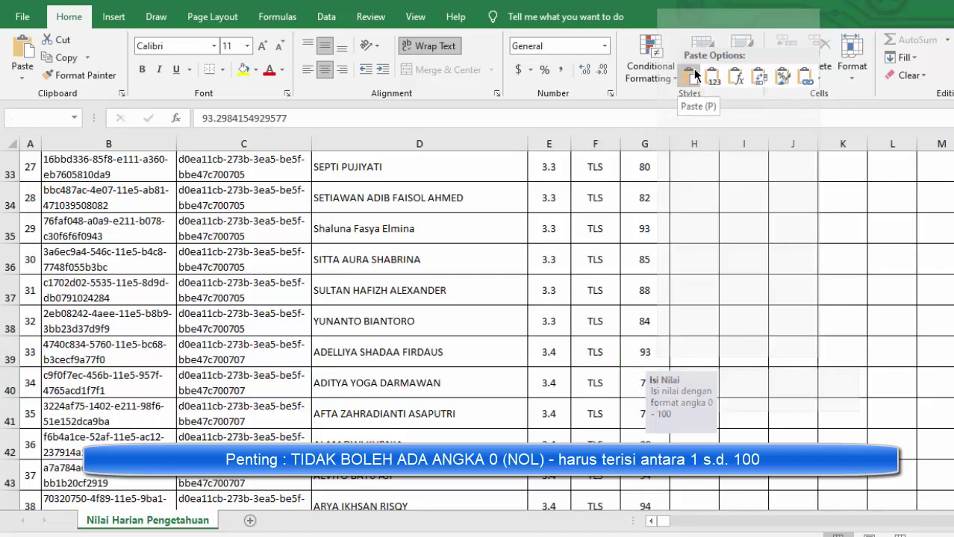
{"action": "key", "text": "ctrl+z"}
Paste the KD 2 grades as values only into the Penilaian 1 Nilai cells of the KD 3.4 students.
{"action": "right_click", "coordinate": [653, 394]}
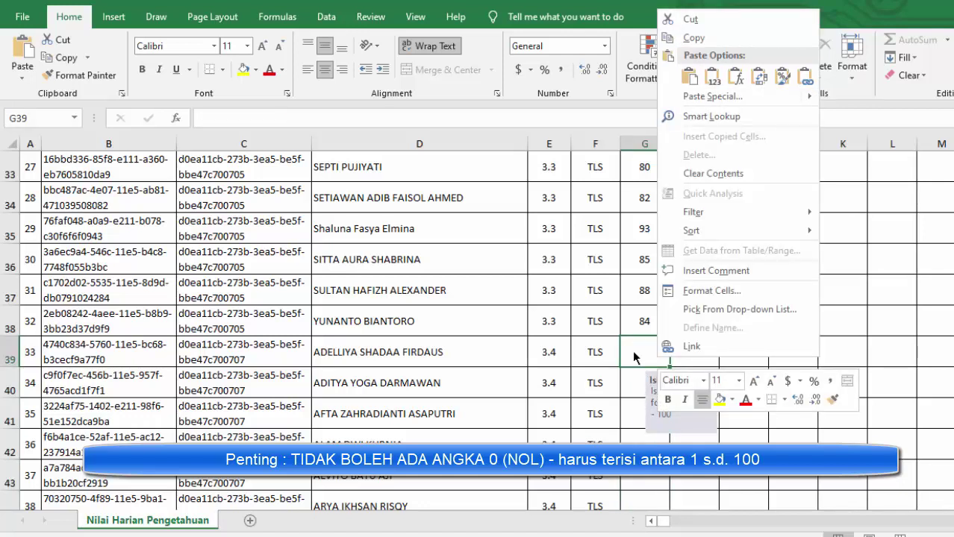
{"action": "left_click", "coordinate": [713, 79]}
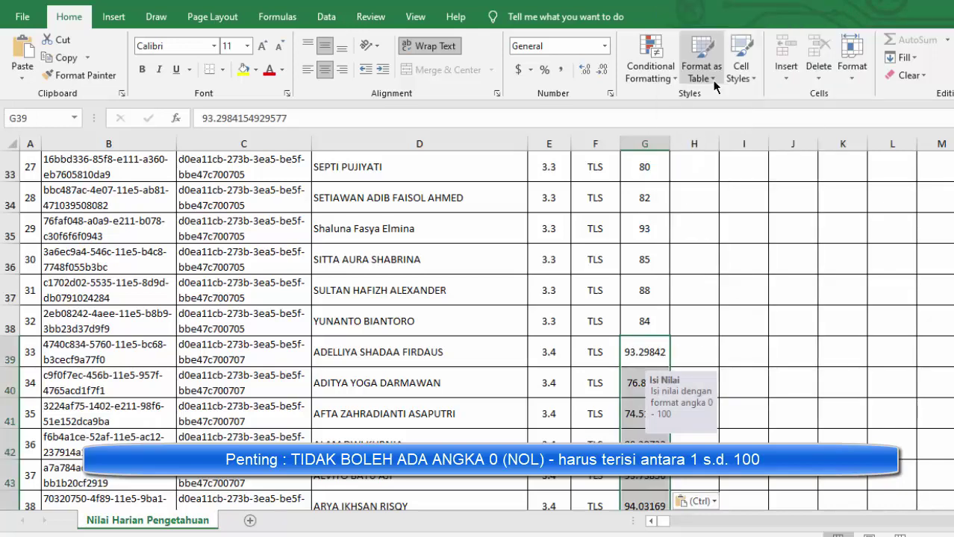
{"action": "scroll", "coordinate": [694, 377], "scroll_direction": "down", "scroll_amount": 7}
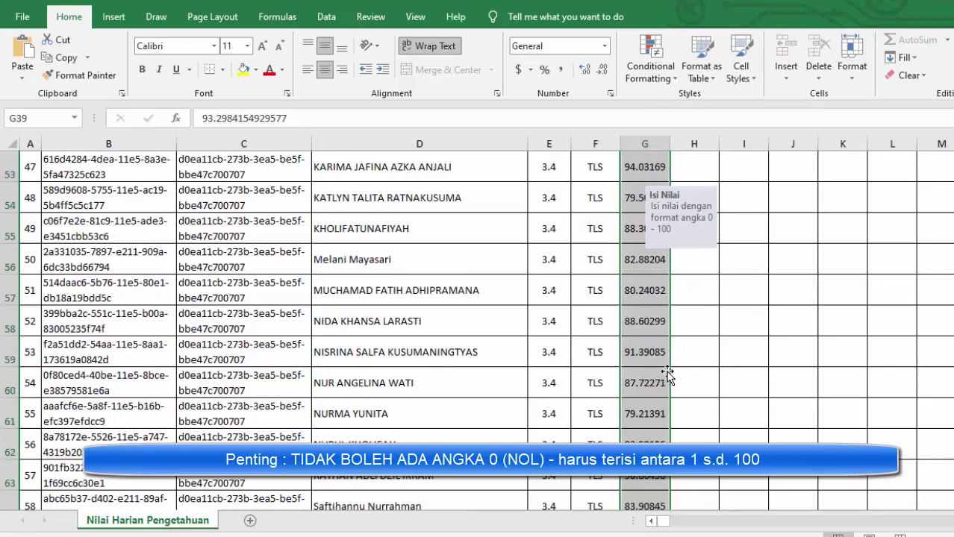
{"action": "scroll", "coordinate": [667, 376], "scroll_direction": "down", "scroll_amount": 3}
{"action": "scroll", "coordinate": [666, 378], "scroll_direction": "up", "scroll_amount": 8}
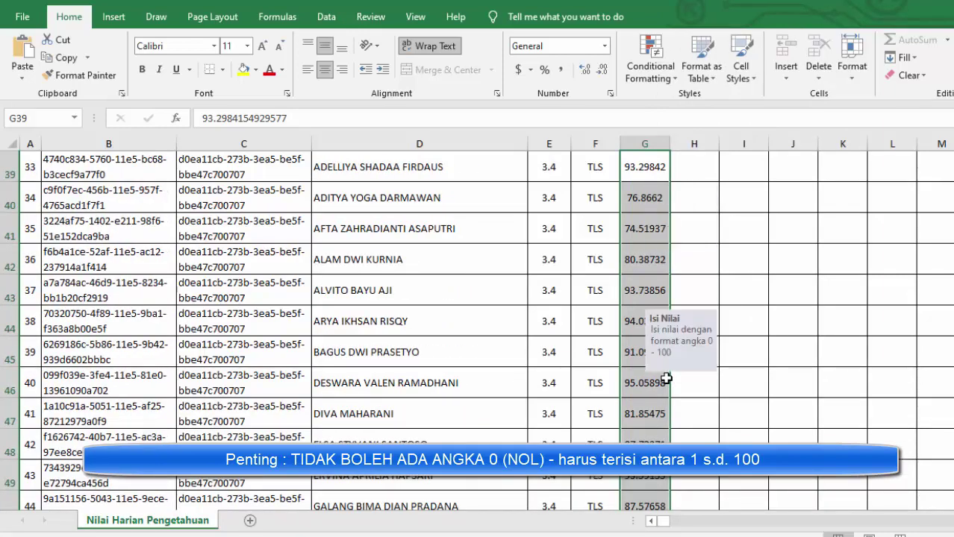
{"action": "scroll", "coordinate": [665, 379], "scroll_direction": "up", "scroll_amount": 4}
{"action": "scroll", "coordinate": [657, 359], "scroll_direction": "down", "scroll_amount": 3}
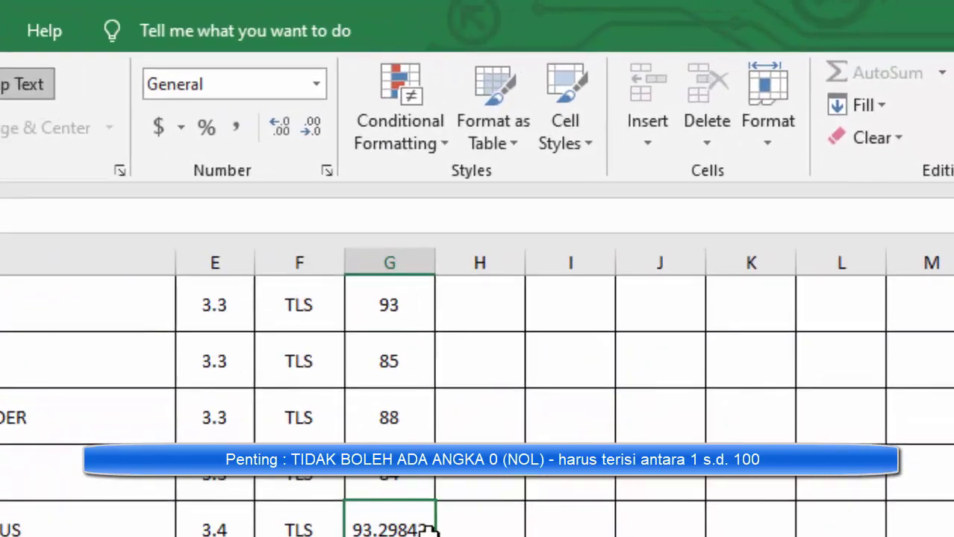
Decrease the decimals of the KD 3.4 grades to whole numbers and check them down to the last student.
{"action": "left_click", "coordinate": [313, 128]}
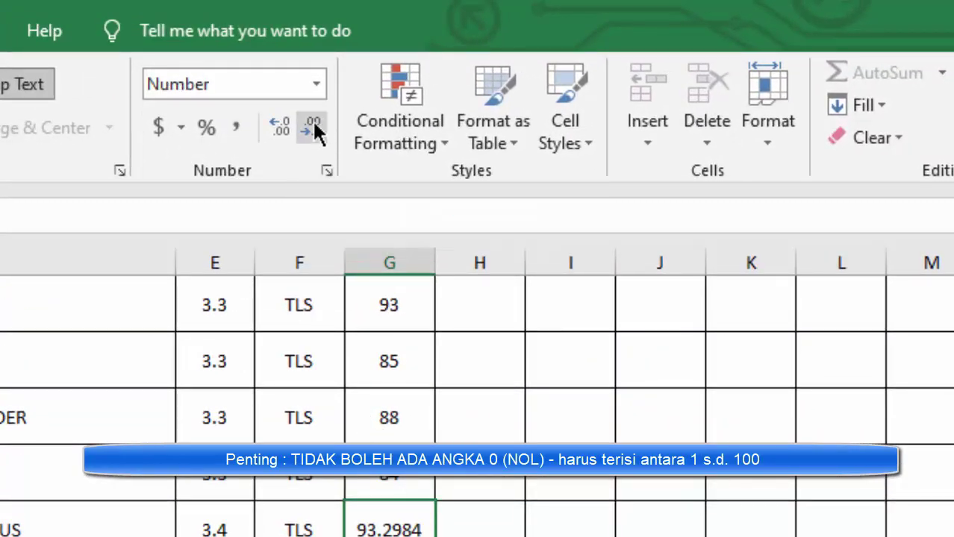
{"action": "left_click", "coordinate": [312, 129]}
{"action": "left_click", "coordinate": [312, 128]}
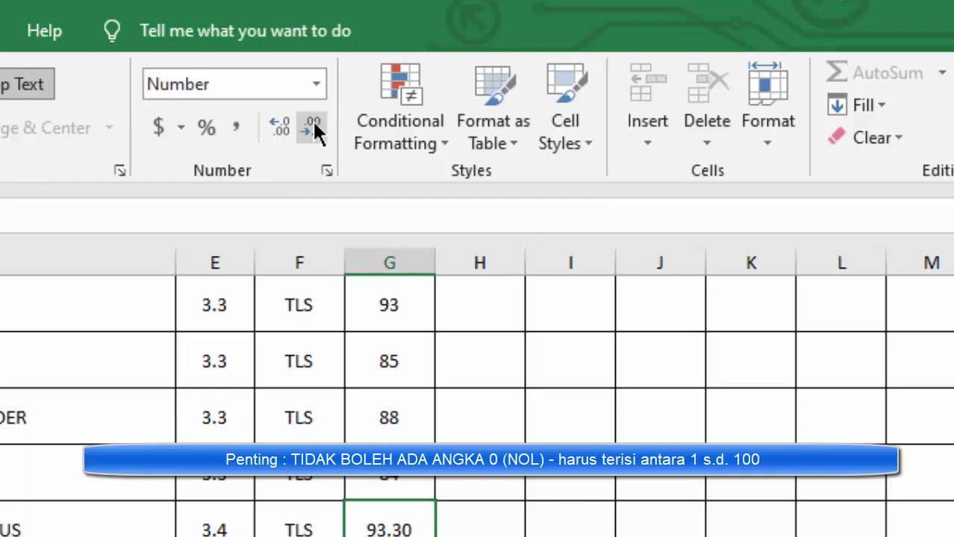
{"action": "left_click", "coordinate": [312, 129]}
{"action": "left_click", "coordinate": [312, 128]}
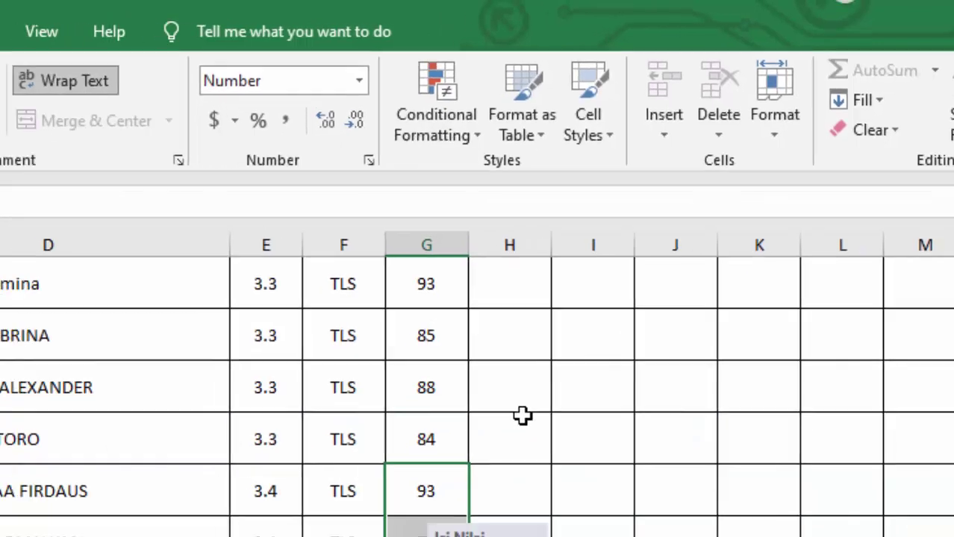
{"action": "scroll", "coordinate": [523, 417], "scroll_direction": "down", "scroll_amount": 12}
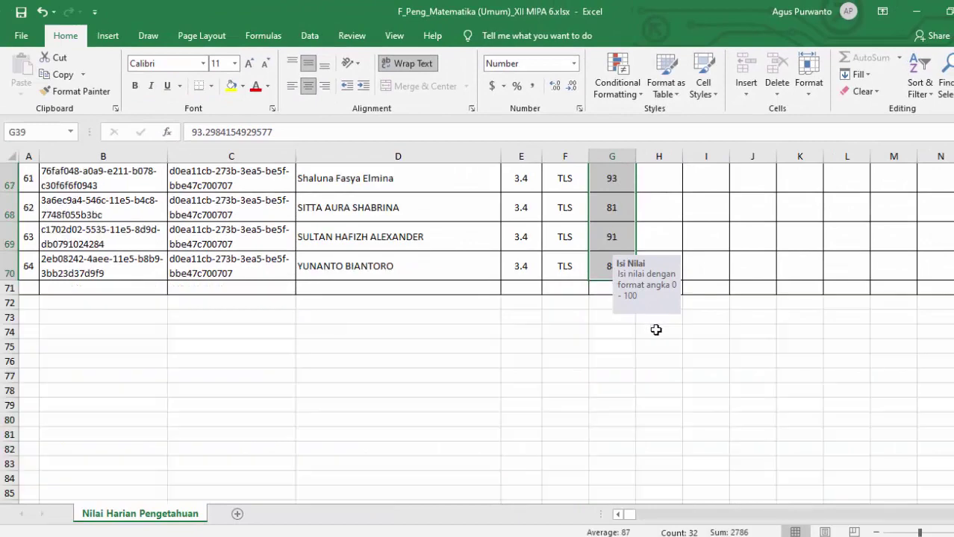
Prepare to save a copy of the pengetahuan import workbook in Downloads with the file type Excel 97-2003 Workbook (*.xls).
{"action": "scroll", "coordinate": [655, 330], "scroll_direction": "down", "scroll_amount": 2}
{"action": "scroll", "coordinate": [655, 330], "scroll_direction": "up", "scroll_amount": 4}
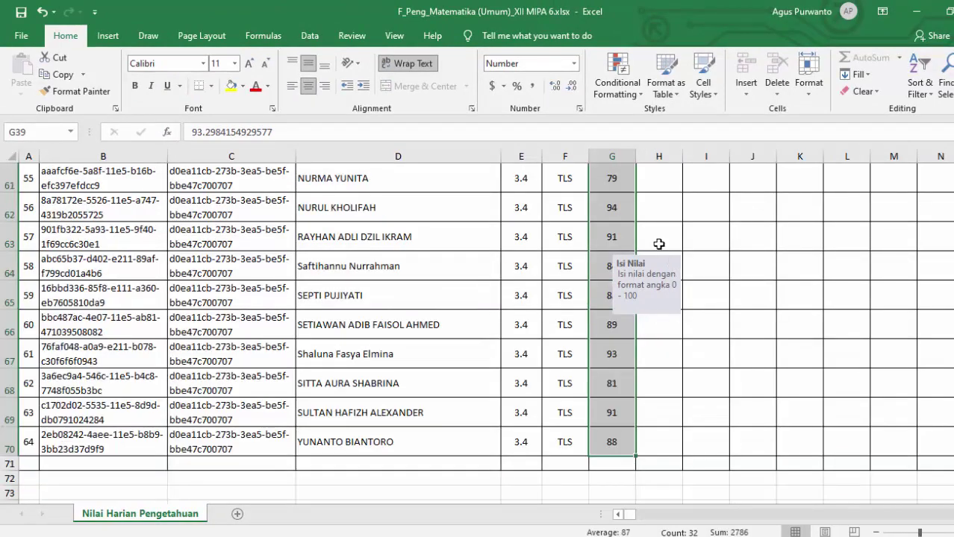
{"action": "scroll", "coordinate": [658, 244], "scroll_direction": "up", "scroll_amount": 9}
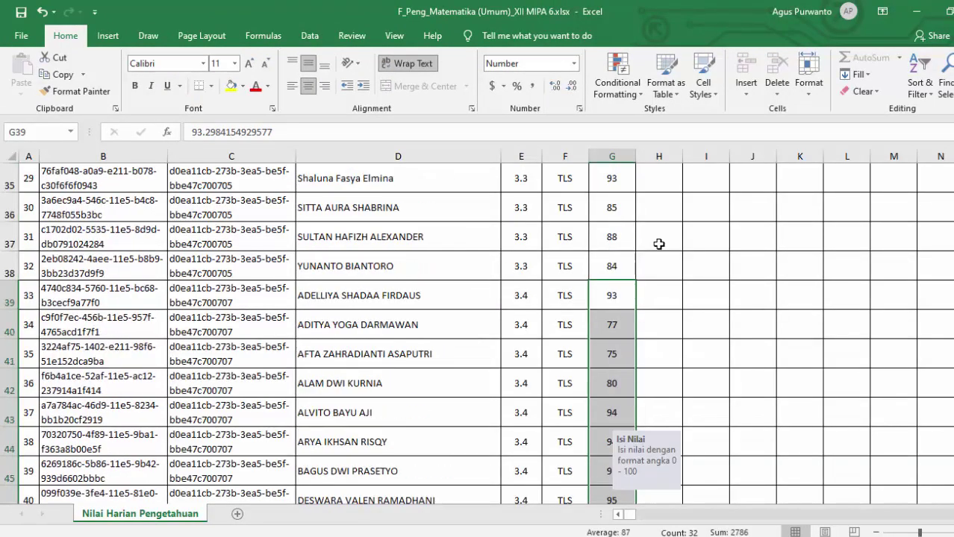
{"action": "scroll", "coordinate": [661, 243], "scroll_direction": "up", "scroll_amount": 2}
{"action": "scroll", "coordinate": [669, 299], "scroll_direction": "down", "scroll_amount": 1}
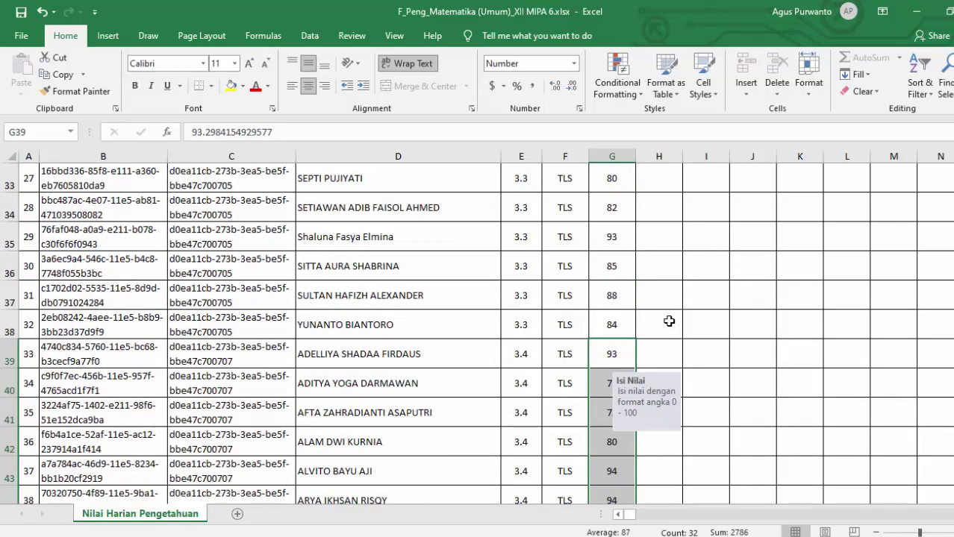
{"action": "left_click", "coordinate": [669, 321]}
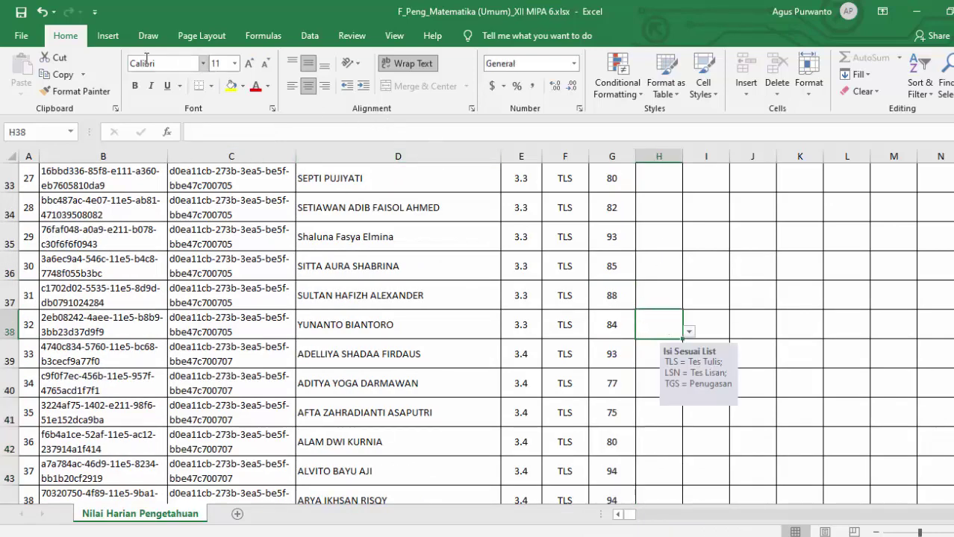
{"action": "left_click", "coordinate": [19, 37]}
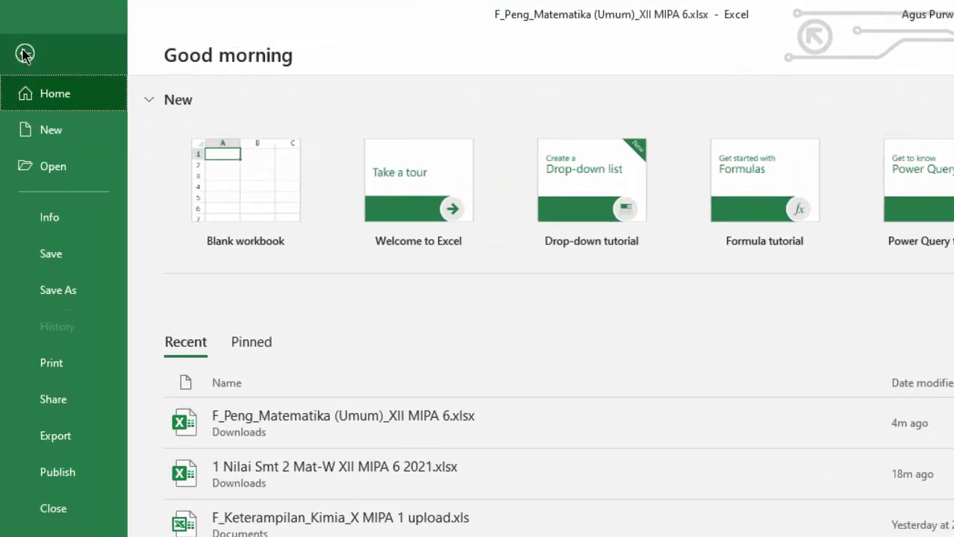
{"action": "left_click", "coordinate": [65, 292]}
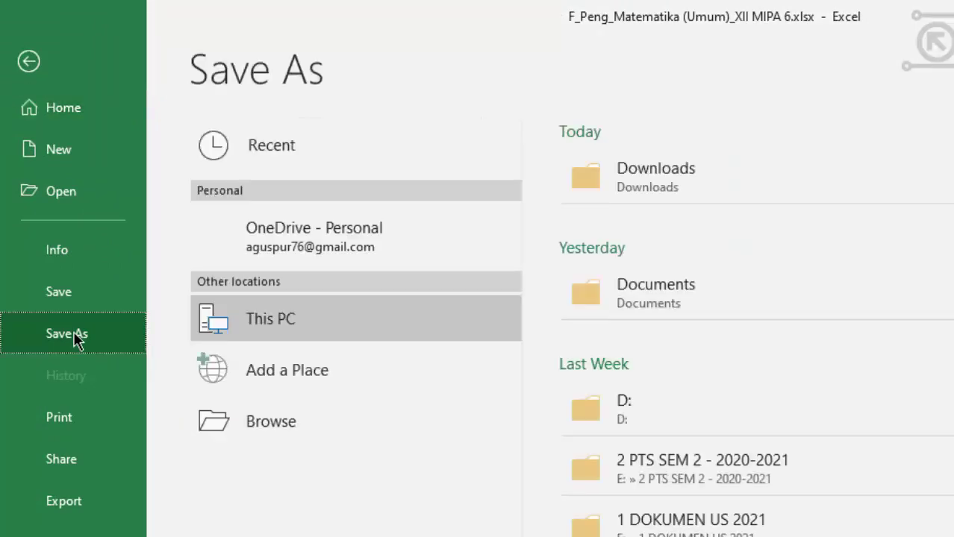
{"action": "left_click", "coordinate": [678, 248]}
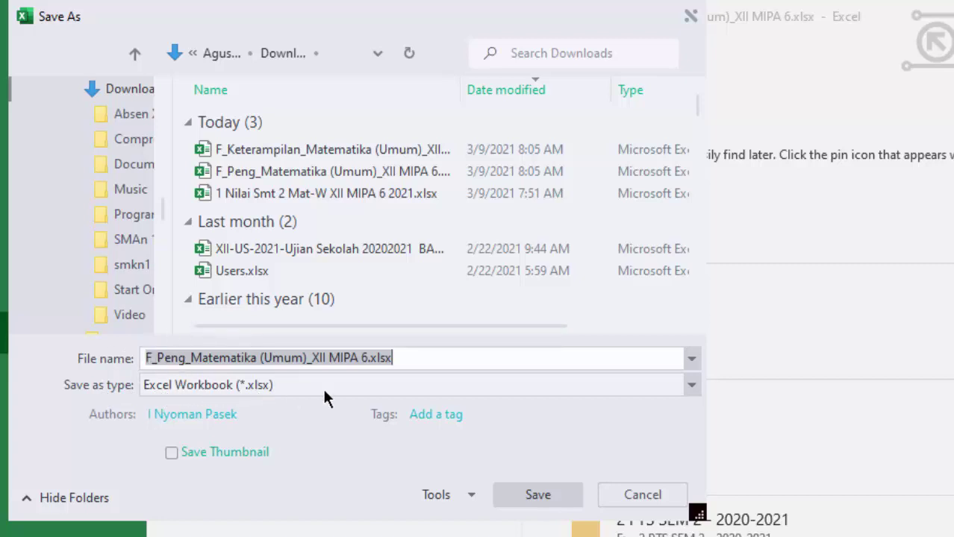
{"action": "left_click", "coordinate": [690, 384]}
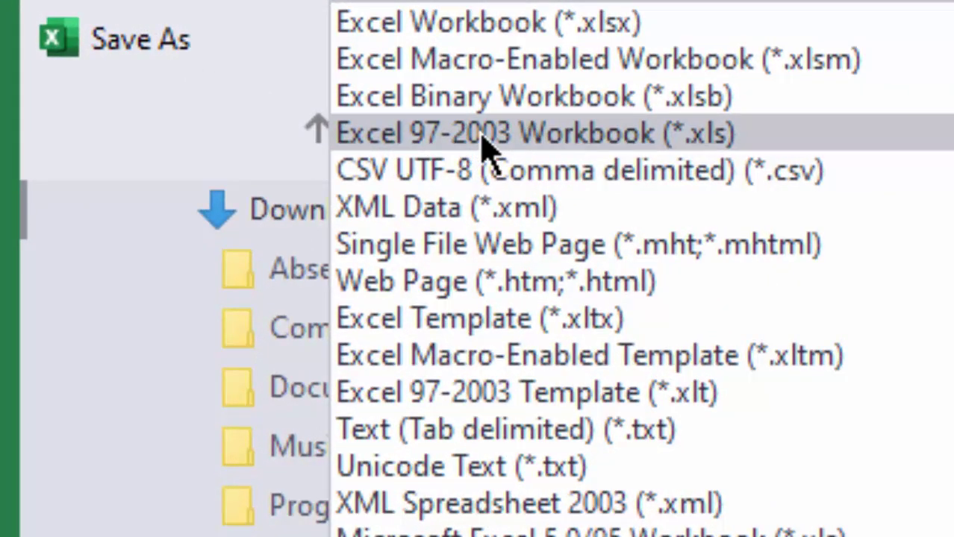
{"action": "left_click", "coordinate": [579, 153]}
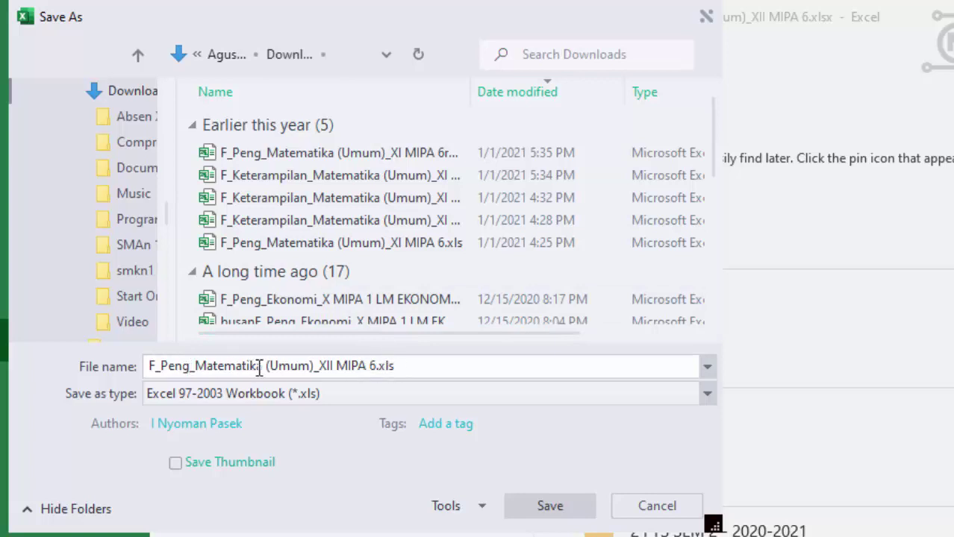
Name the copy "F_Peng_Matematika (Umum)_XII MIPA 6 - upload", save it, and continue past the compatibility check.
{"action": "left_click", "coordinate": [416, 366]}
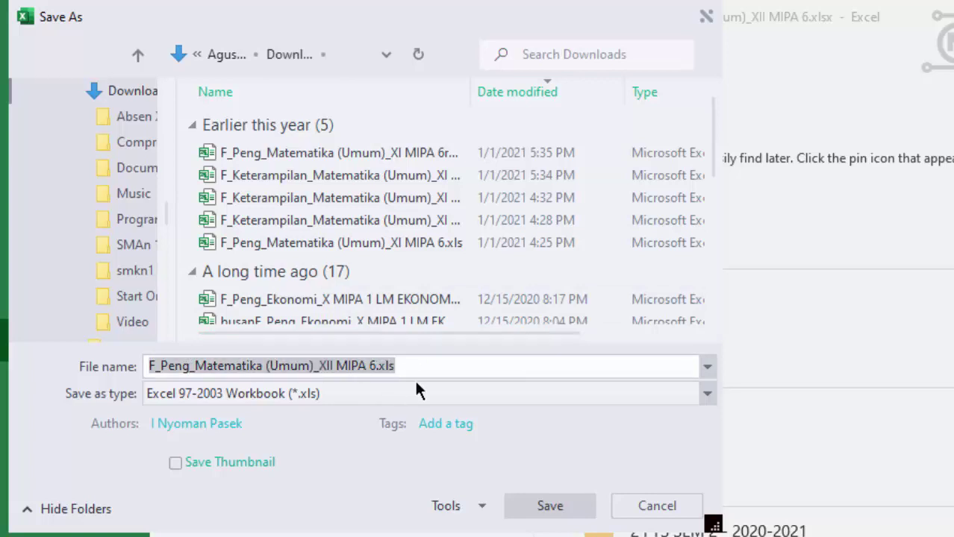
{"action": "left_click", "coordinate": [409, 365]}
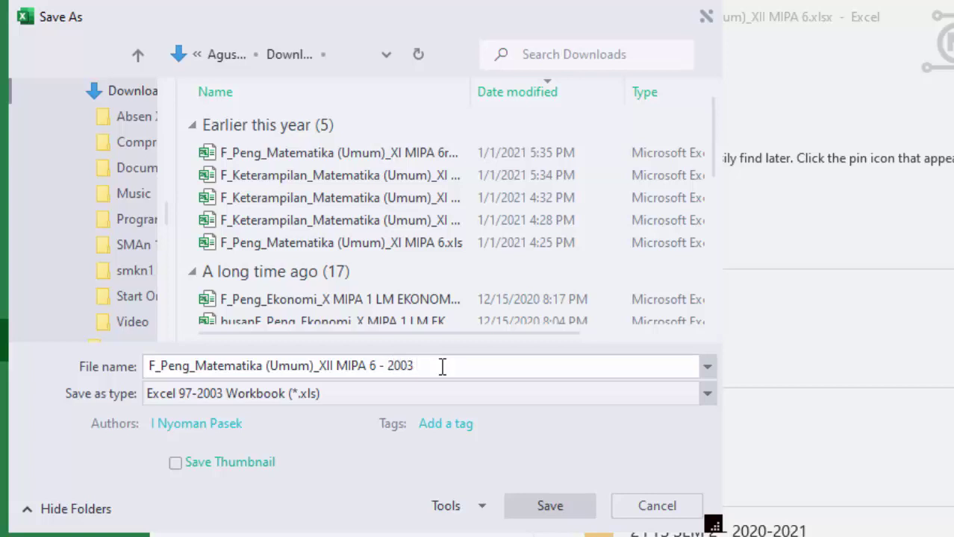
{"action": "key", "text": "BackSpace"}
{"action": "key", "text": "BackSpace"}
{"action": "key", "text": "BackSpace"}
{"action": "key", "text": "BackSpace"}
{"action": "type", "text": "upload"}
{"action": "left_click", "coordinate": [561, 508]}
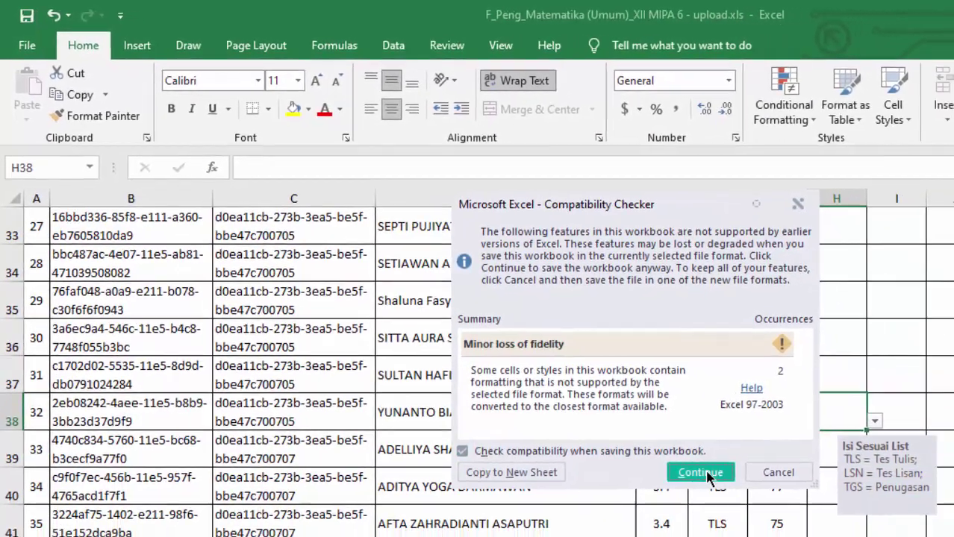
{"action": "left_click", "coordinate": [766, 517]}
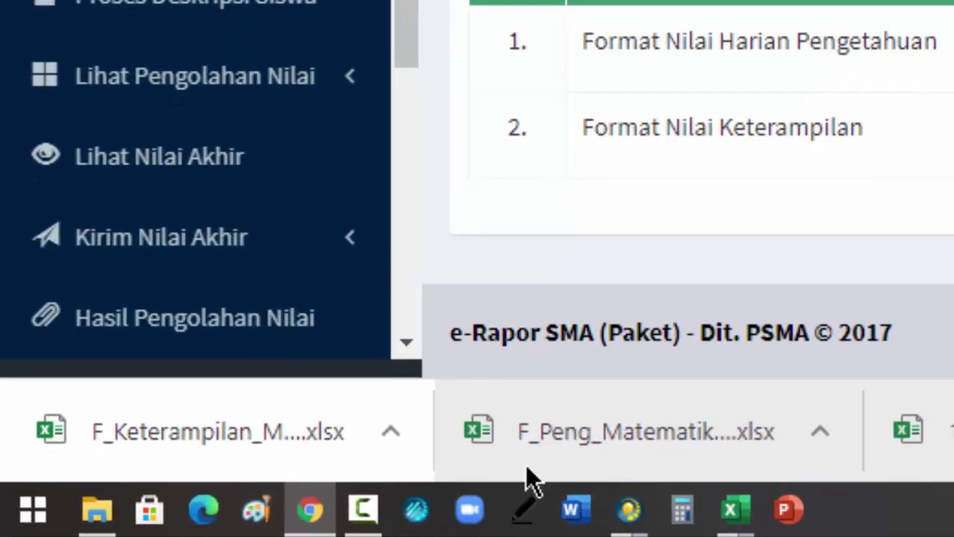
Open the downloaded F_Keterampilan import workbook for XII MIPA 6 from the browser and enable editing.
{"action": "left_click", "coordinate": [119, 431]}
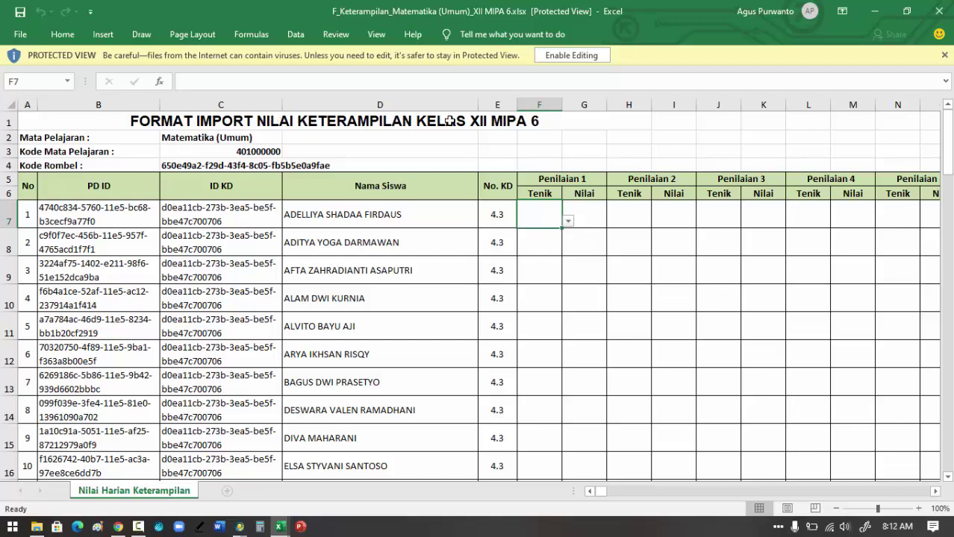
{"action": "left_click", "coordinate": [570, 55]}
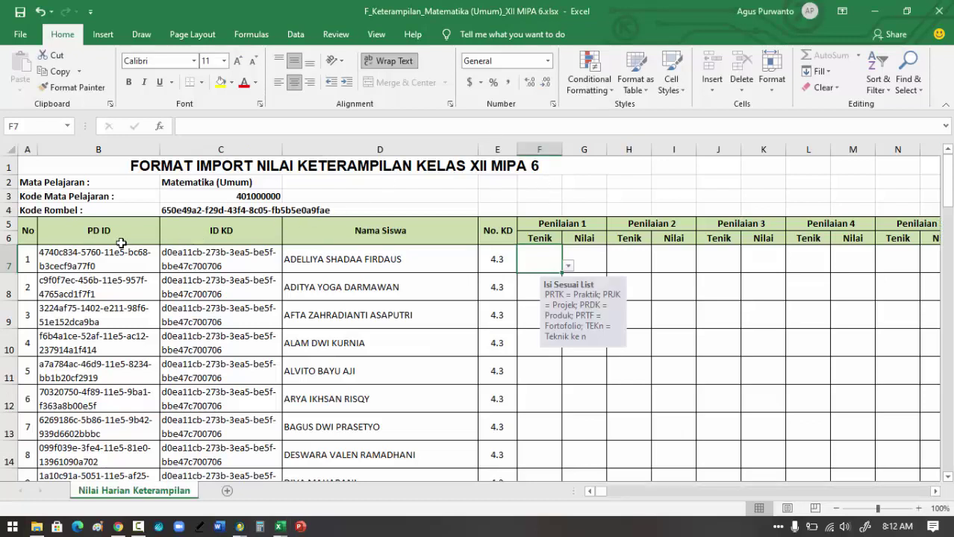
{"action": "scroll", "coordinate": [635, 215], "scroll_direction": "down", "scroll_amount": 1}
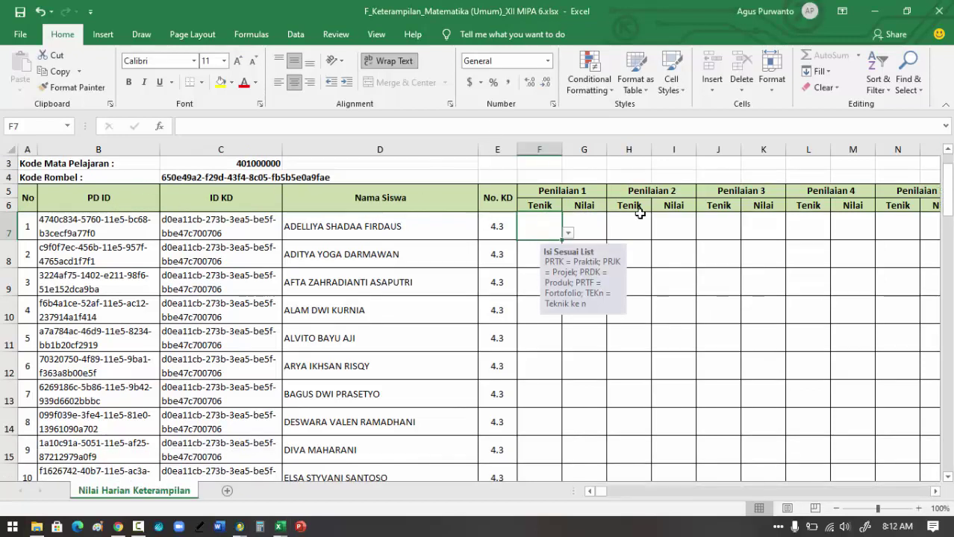
Set the first student's Penilaian 1 Tenik to PRTK and fill it down through the last KD 4.4 student.
{"action": "left_click", "coordinate": [567, 234]}
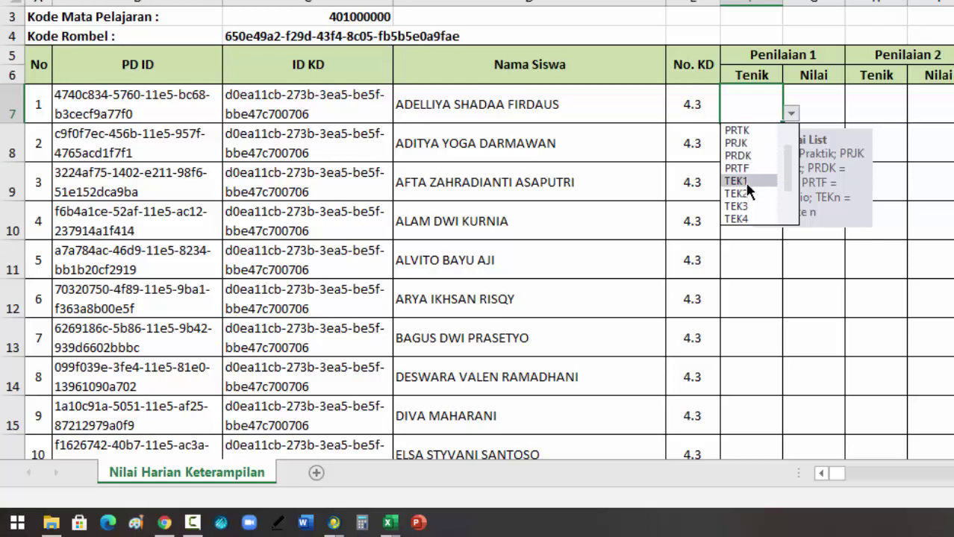
{"action": "left_click", "coordinate": [748, 133]}
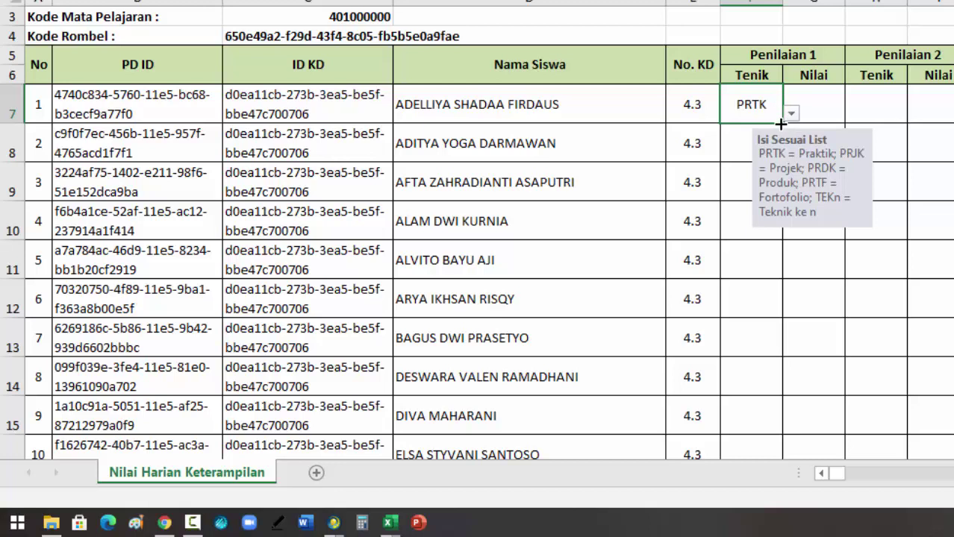
{"action": "left_click_drag", "start_coordinate": [780, 123], "coordinate": [772, 403]}
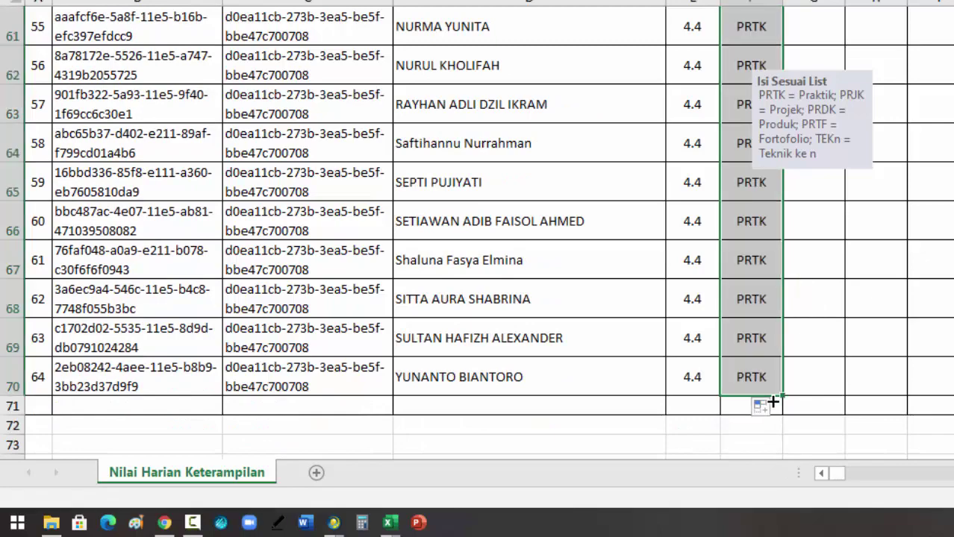
{"action": "scroll", "coordinate": [919, 212], "scroll_direction": "up", "scroll_amount": 5}
{"action": "scroll", "coordinate": [919, 212], "scroll_direction": "up", "scroll_amount": 15}
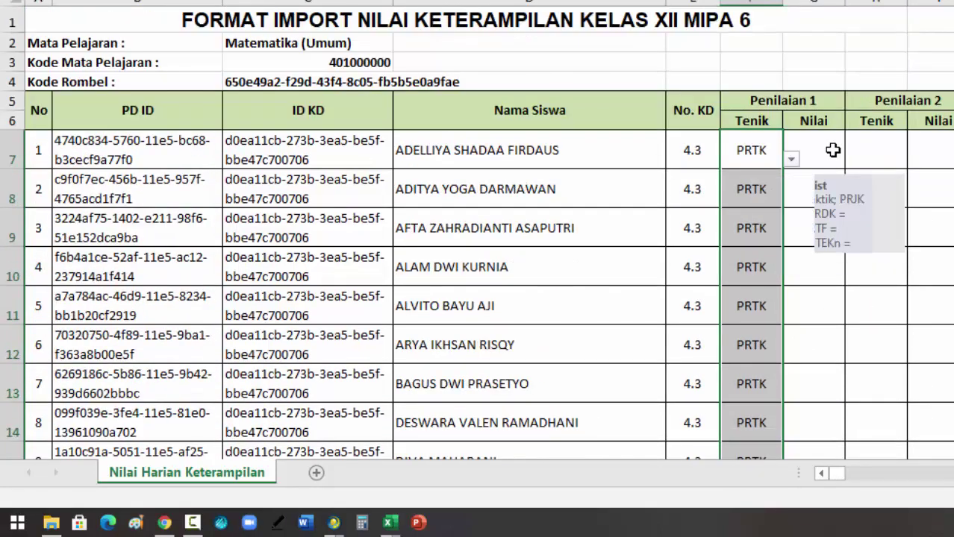
Select the first KD 4.3 Nilai cell under Penilaian 1, and switch to the keterampilan sheet of the 1 Nilai Smt 2 workbook.
{"action": "left_click", "coordinate": [831, 149]}
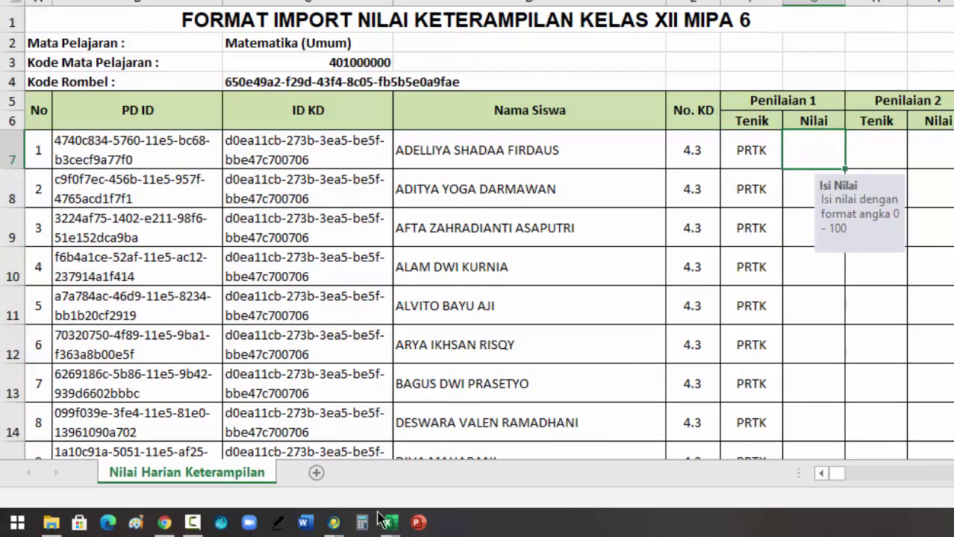
{"action": "mouse_move", "coordinate": [387, 527]}
{"action": "left_click", "coordinate": [228, 473]}
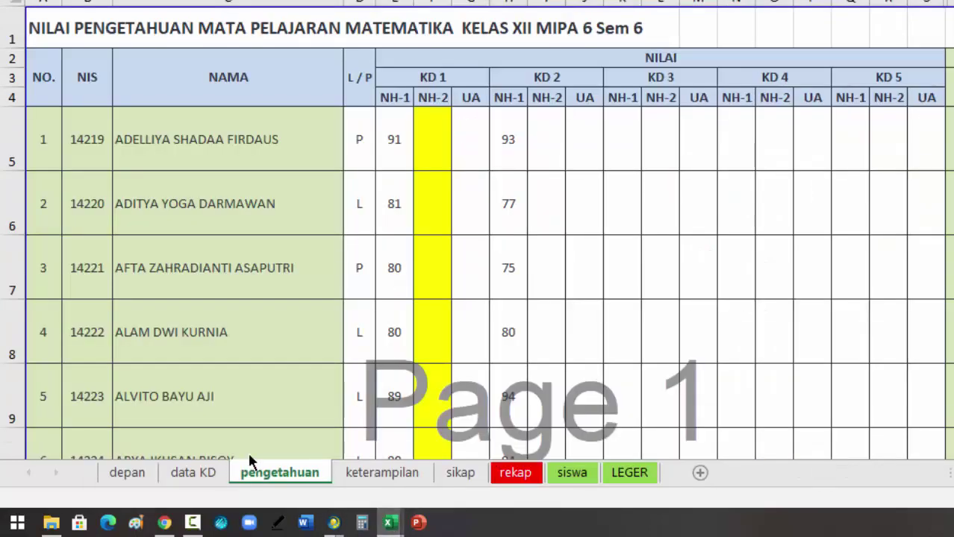
{"action": "left_click", "coordinate": [571, 141]}
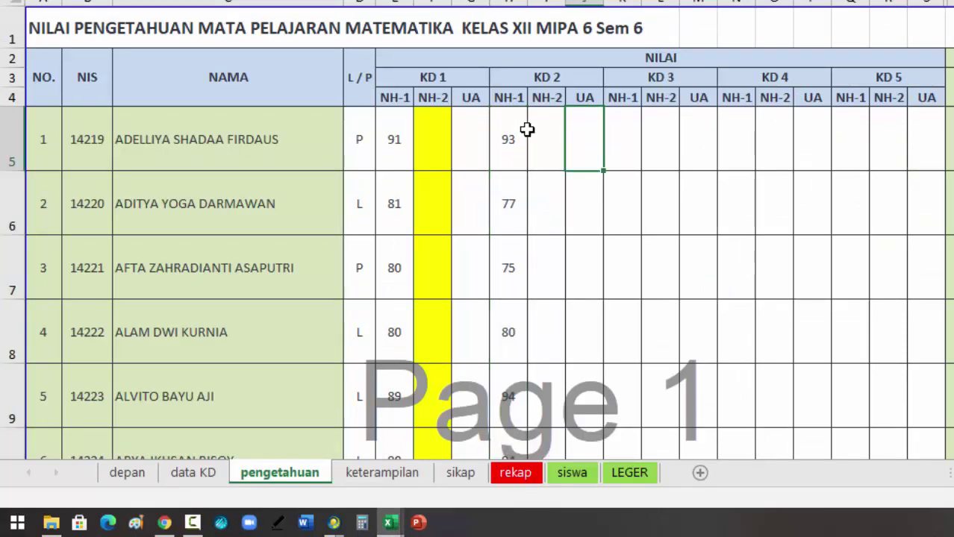
{"action": "left_click", "coordinate": [382, 473]}
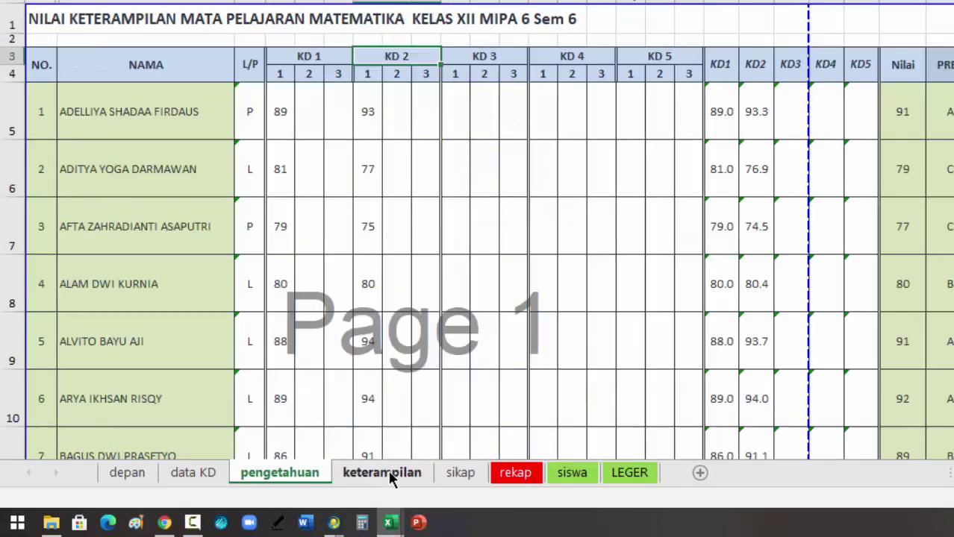
{"action": "left_click", "coordinate": [302, 58]}
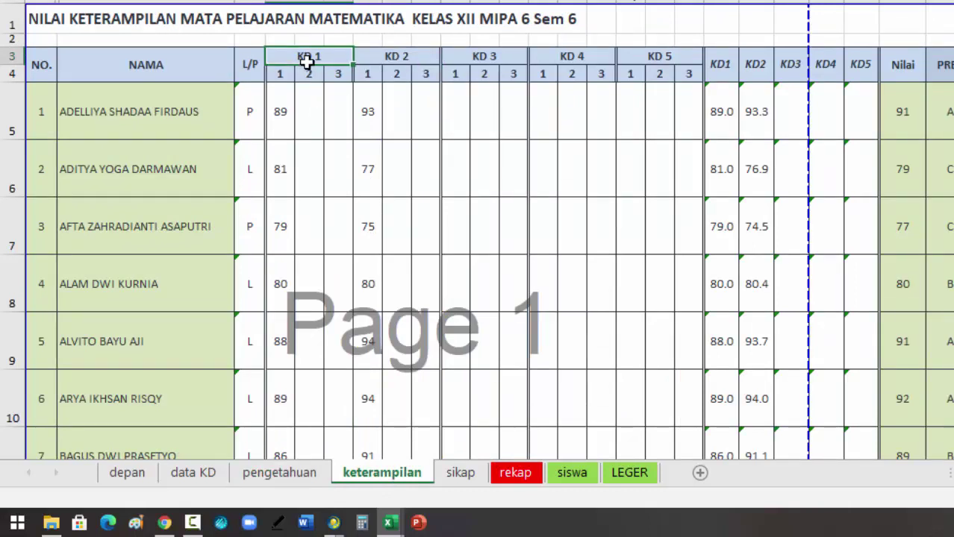
{"action": "left_click", "coordinate": [421, 61]}
{"action": "left_click", "coordinate": [310, 103]}
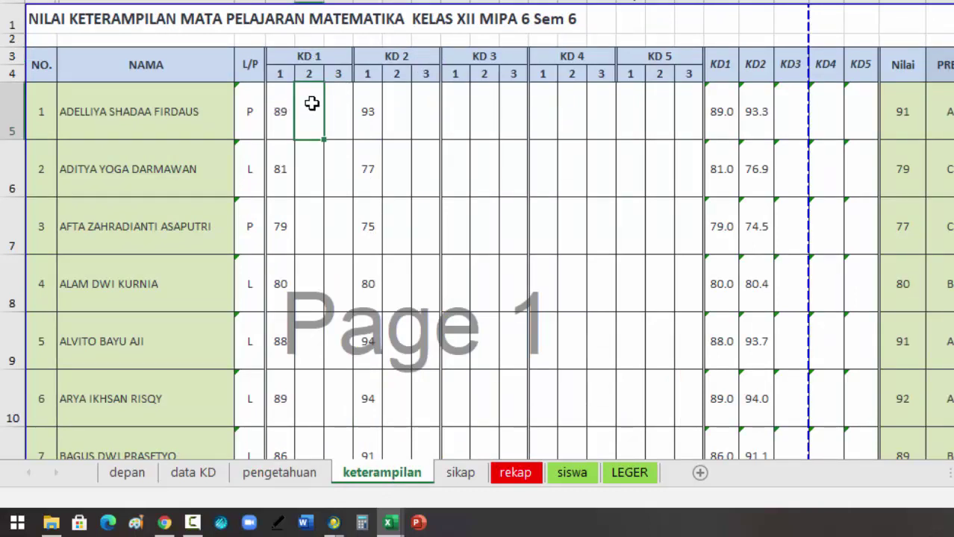
Copy all 32 students' grades from column 1 of KD 1 on the keterampilan sheet and return to the keterampilan import workbook.
{"action": "left_click", "coordinate": [286, 102]}
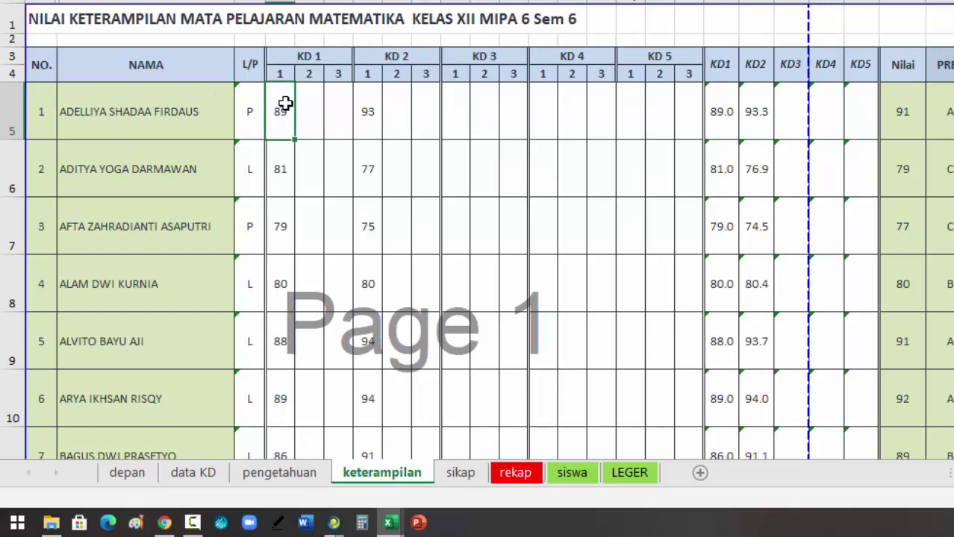
{"action": "left_click_drag", "start_coordinate": [283, 127], "coordinate": [276, 170]}
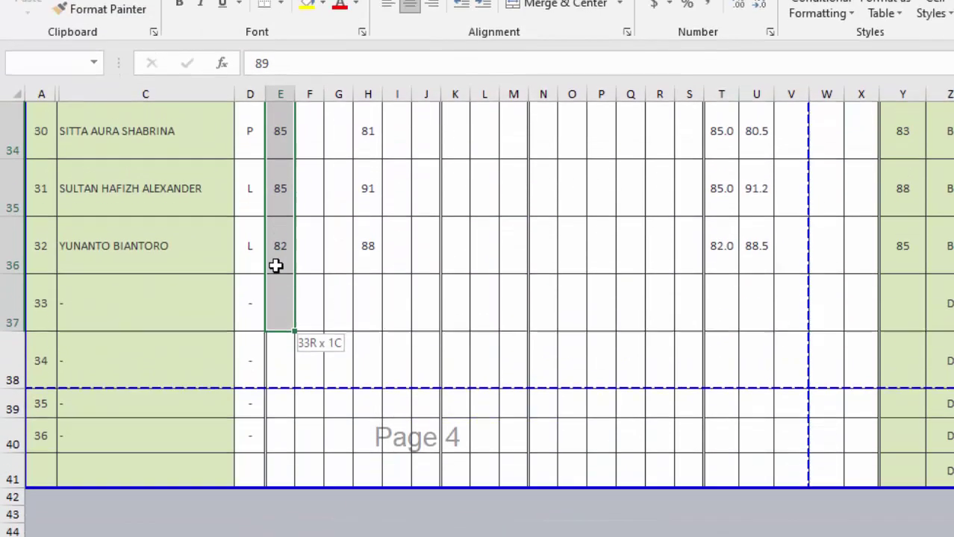
{"action": "left_click_drag", "start_coordinate": [275, 266], "coordinate": [277, 249]}
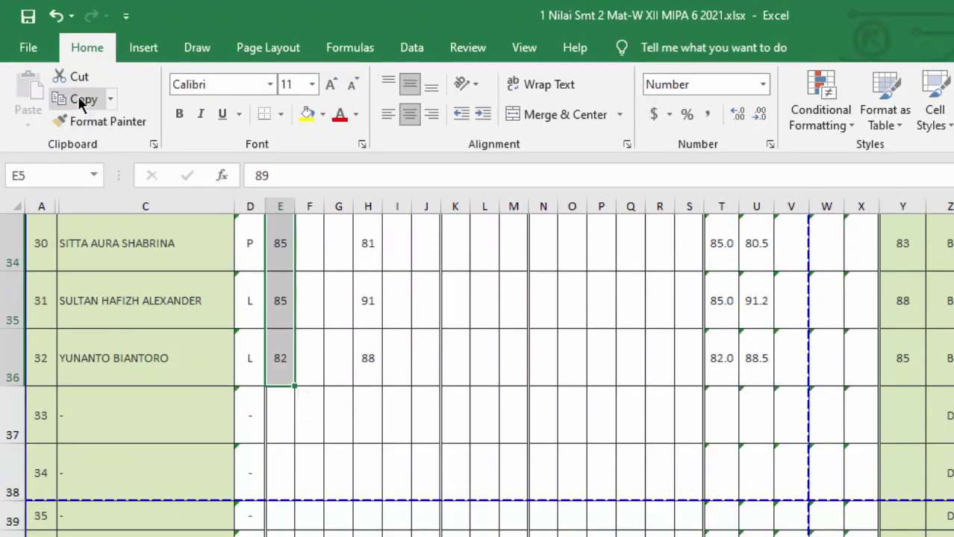
{"action": "left_click", "coordinate": [82, 102]}
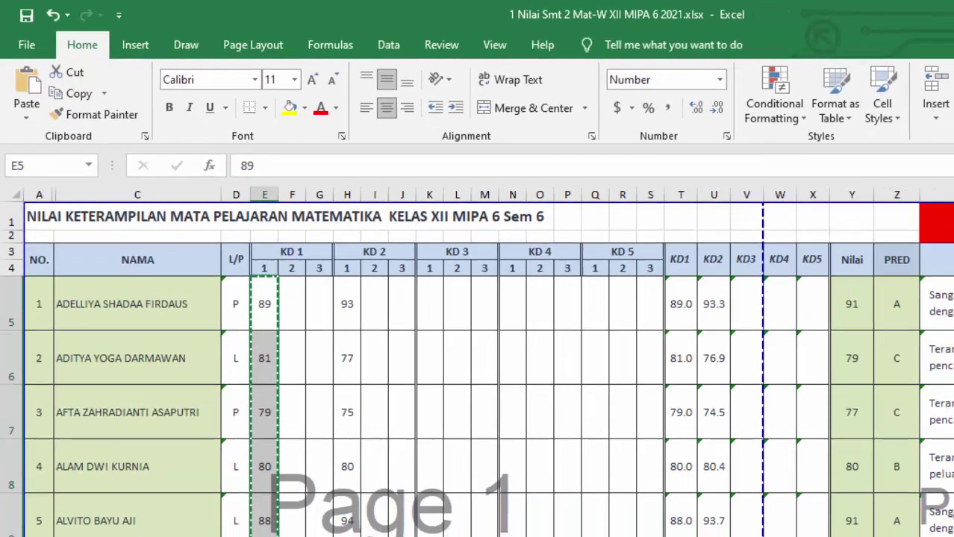
{"action": "mouse_move", "coordinate": [280, 526]}
{"action": "left_click", "coordinate": [415, 481]}
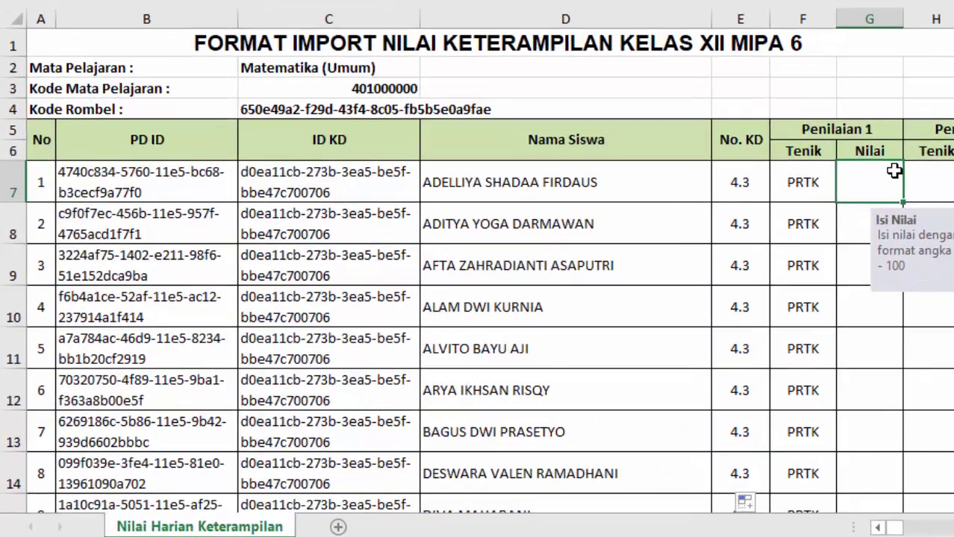
{"action": "left_click", "coordinate": [624, 263]}
{"action": "left_click", "coordinate": [589, 260]}
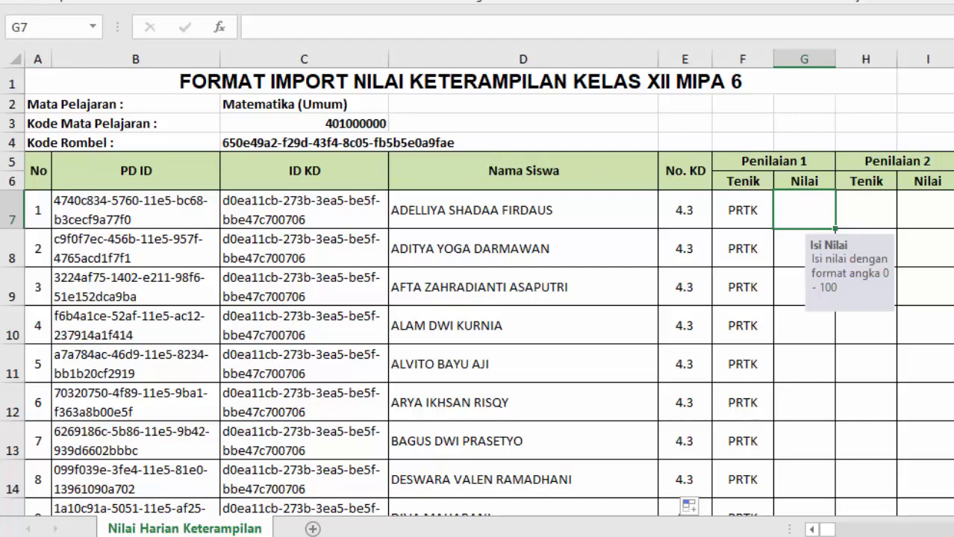
{"action": "left_click", "coordinate": [26, 1]}
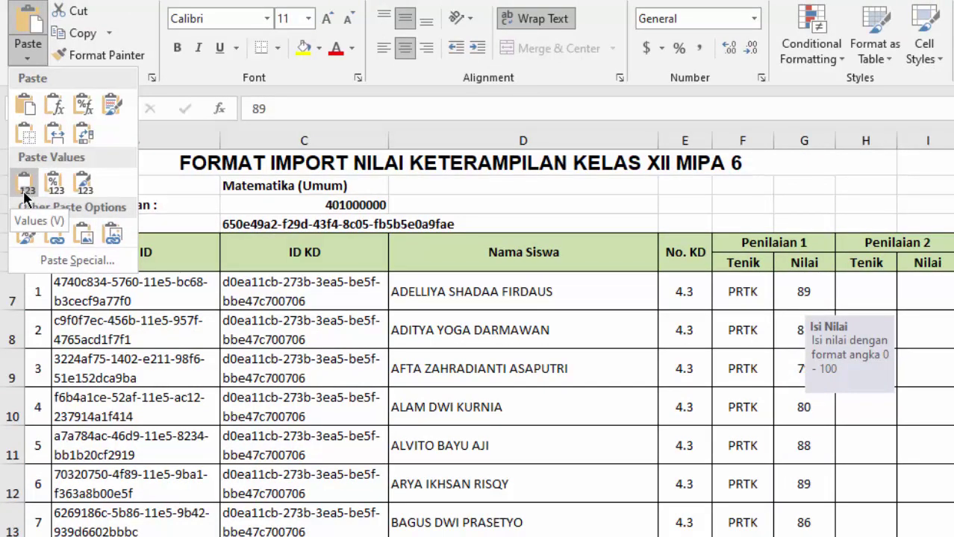
{"action": "left_click", "coordinate": [805, 303]}
Paste the copied KD 1 grades as values only into the KD 4.3 Nilai column of Penilaian 1, starting at G7.
{"action": "right_click", "coordinate": [804, 303]}
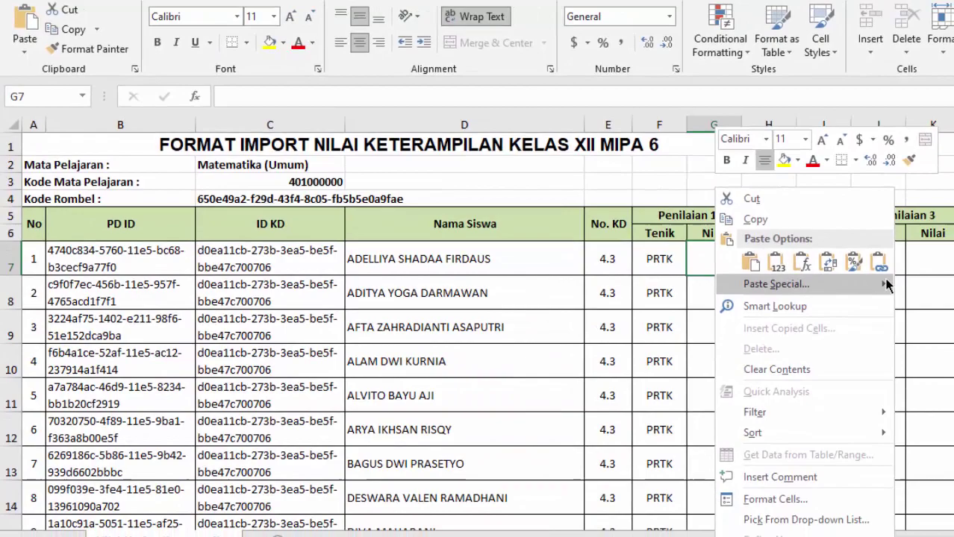
{"action": "mouse_move", "coordinate": [865, 285]}
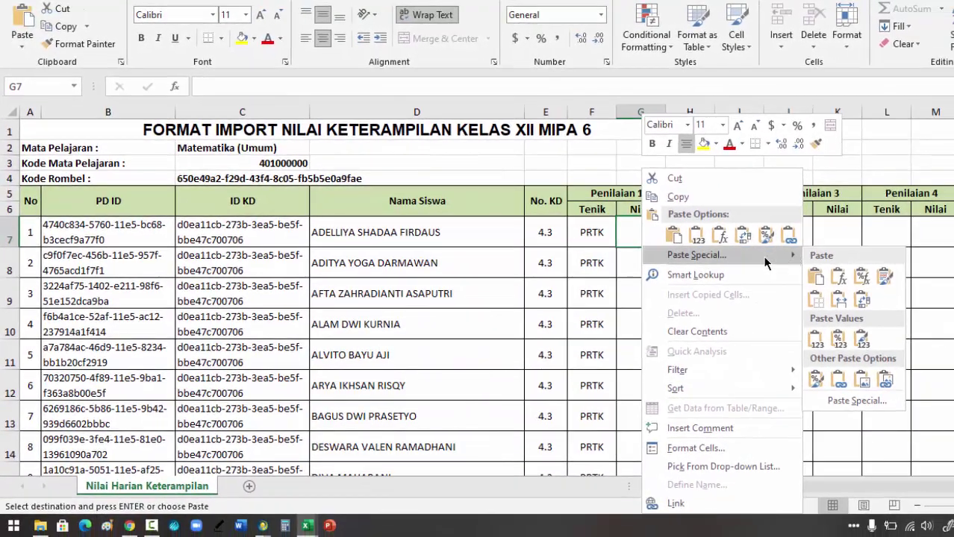
{"action": "left_click", "coordinate": [766, 257]}
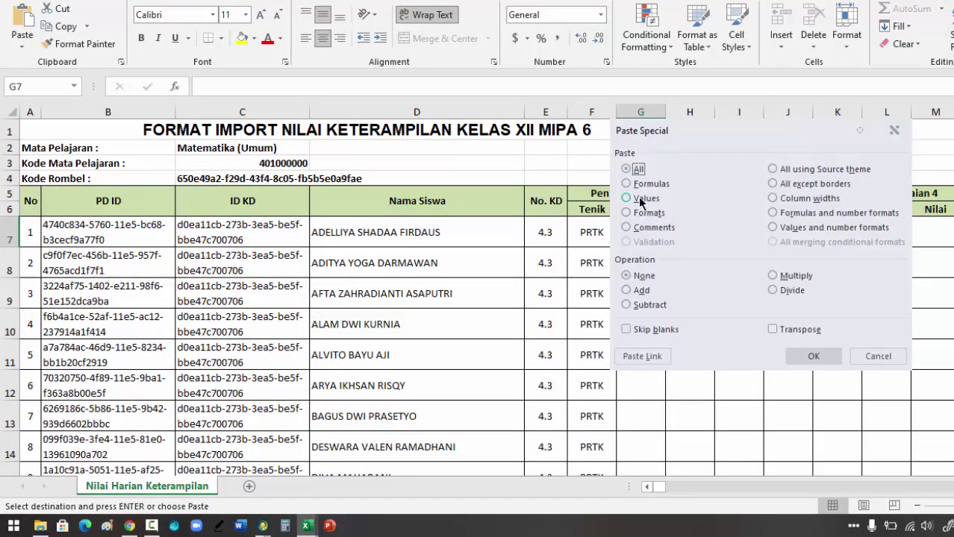
{"action": "left_click", "coordinate": [640, 200]}
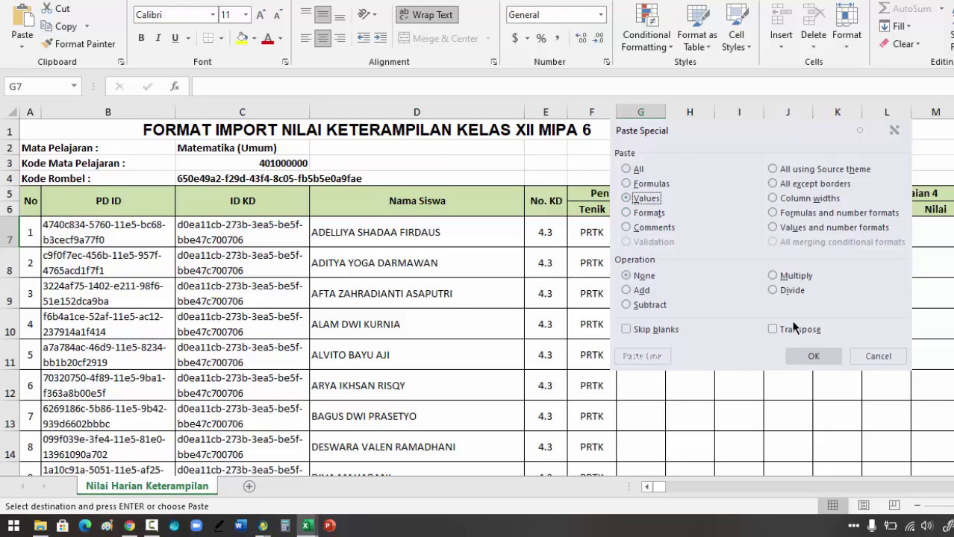
{"action": "left_click", "coordinate": [817, 359]}
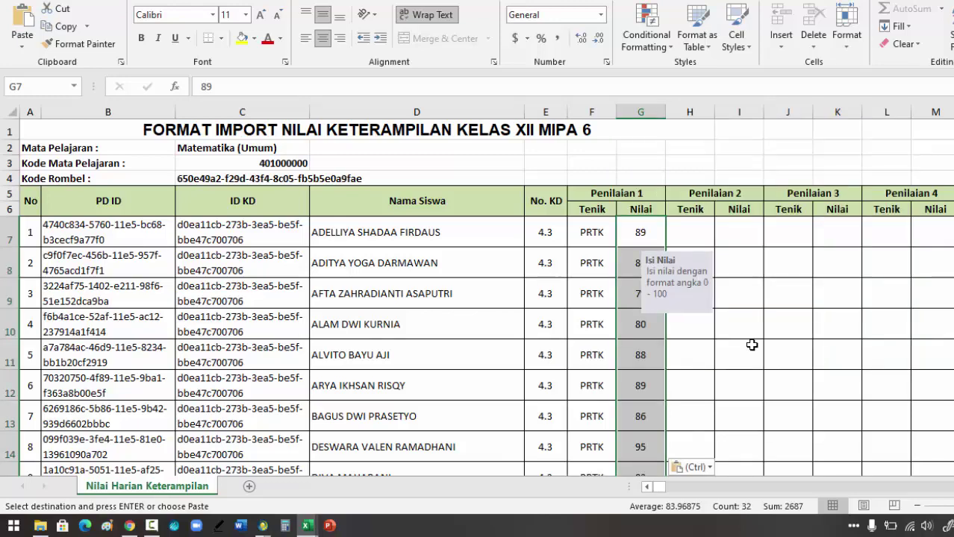
Locate where KD 4.4 starts, then copy all 32 grades from column 1 of KD 2 on the teacher's workbook's keterampilan sheet.
{"action": "scroll", "coordinate": [697, 238], "scroll_direction": "down", "scroll_amount": 3}
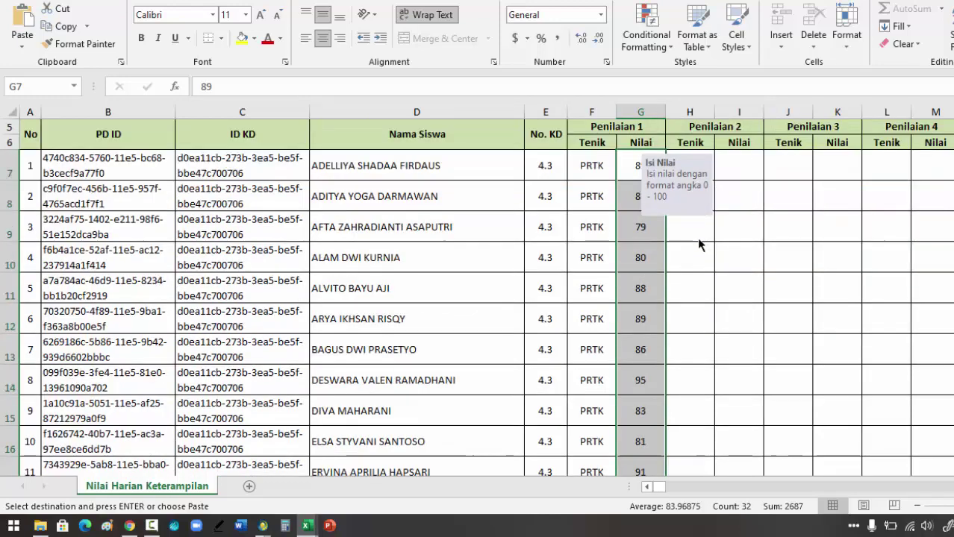
{"action": "scroll", "coordinate": [697, 238], "scroll_direction": "down", "scroll_amount": 7}
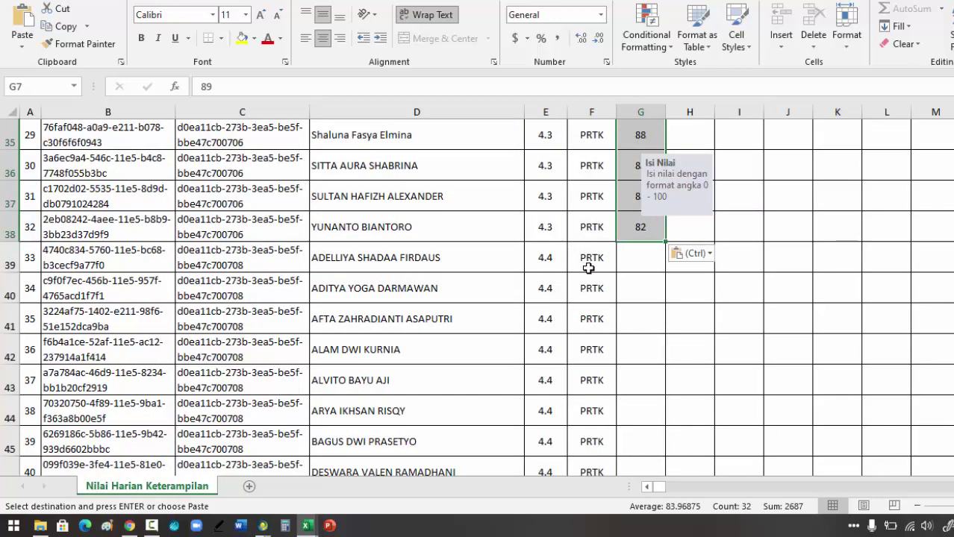
{"action": "left_click", "coordinate": [546, 238]}
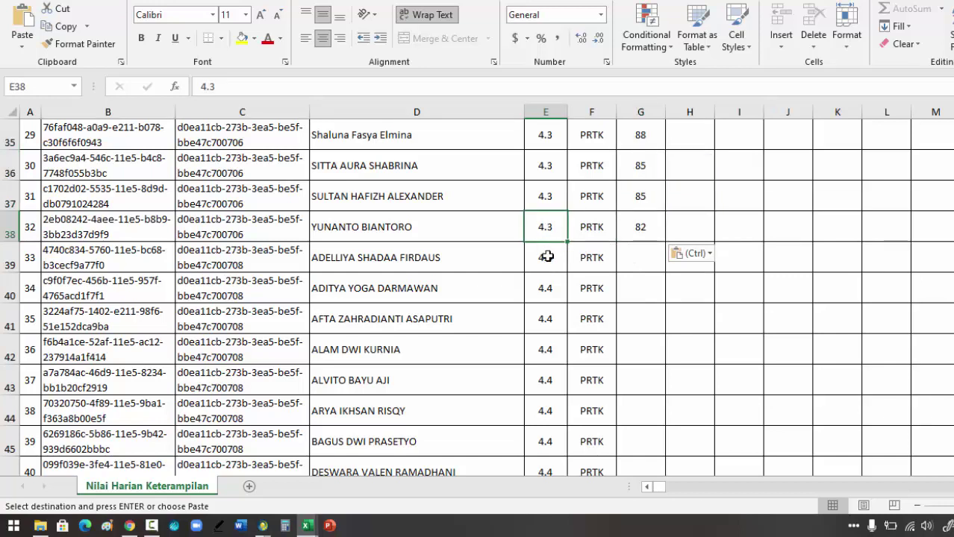
{"action": "left_click", "coordinate": [547, 256]}
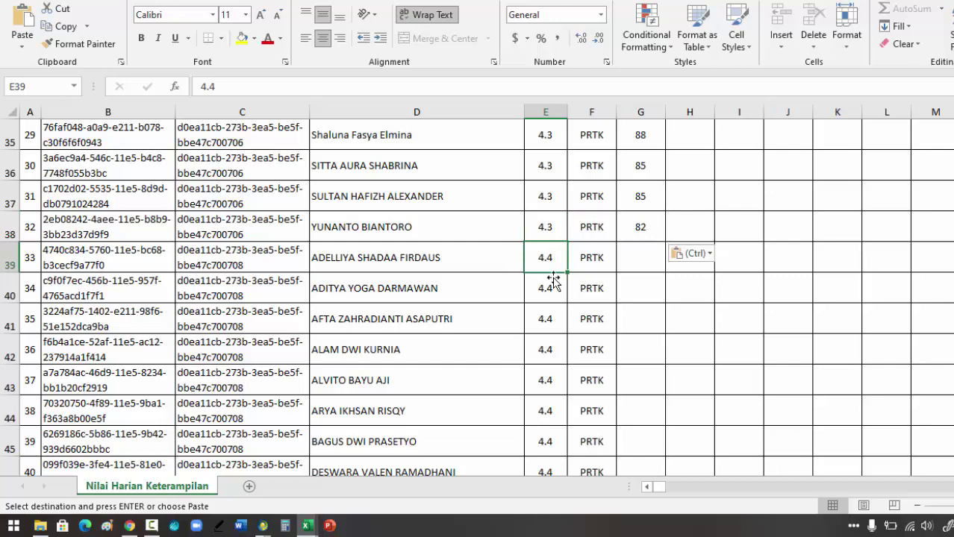
{"action": "left_click", "coordinate": [304, 532]}
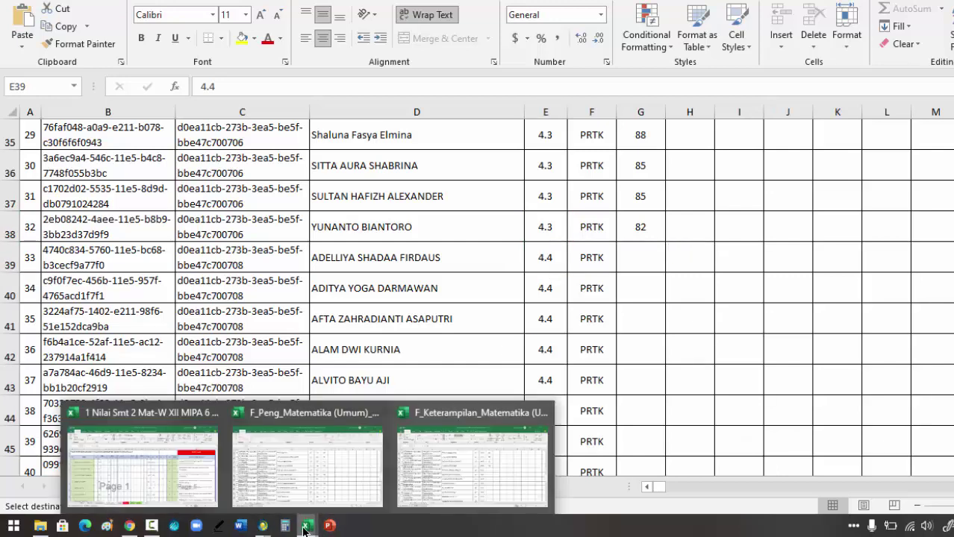
{"action": "left_click", "coordinate": [173, 485]}
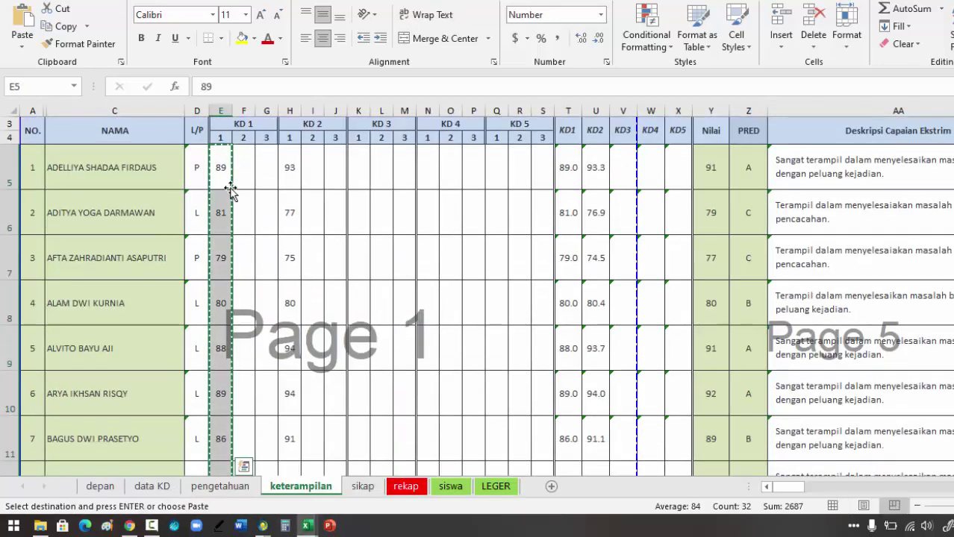
{"action": "left_click", "coordinate": [297, 200]}
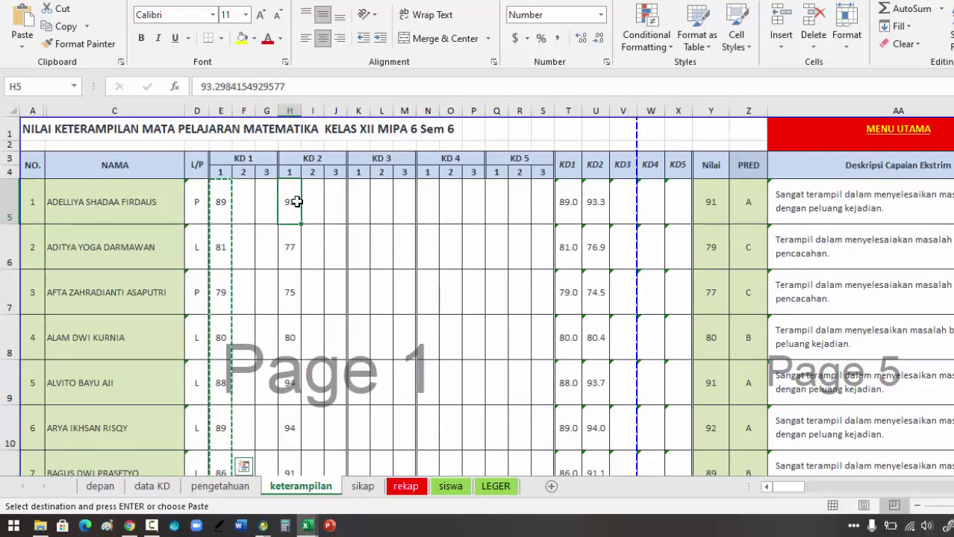
{"action": "mouse_move", "coordinate": [291, 193]}
{"action": "left_mouse_down"}
{"action": "mouse_move", "coordinate": [291, 514]}
{"action": "mouse_move", "coordinate": [300, 324]}
{"action": "mouse_move", "coordinate": [292, 234]}
{"action": "left_mouse_up"}
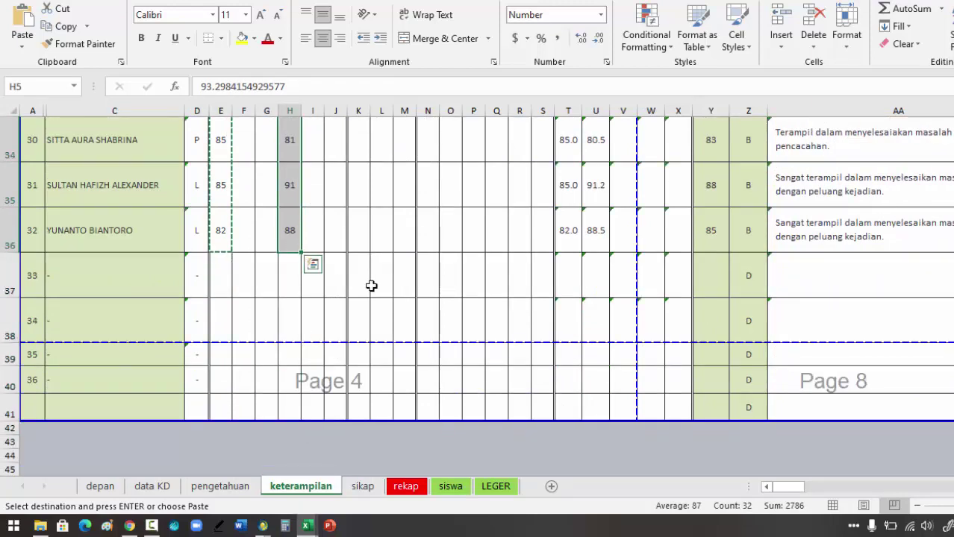
{"action": "left_click", "coordinate": [62, 28]}
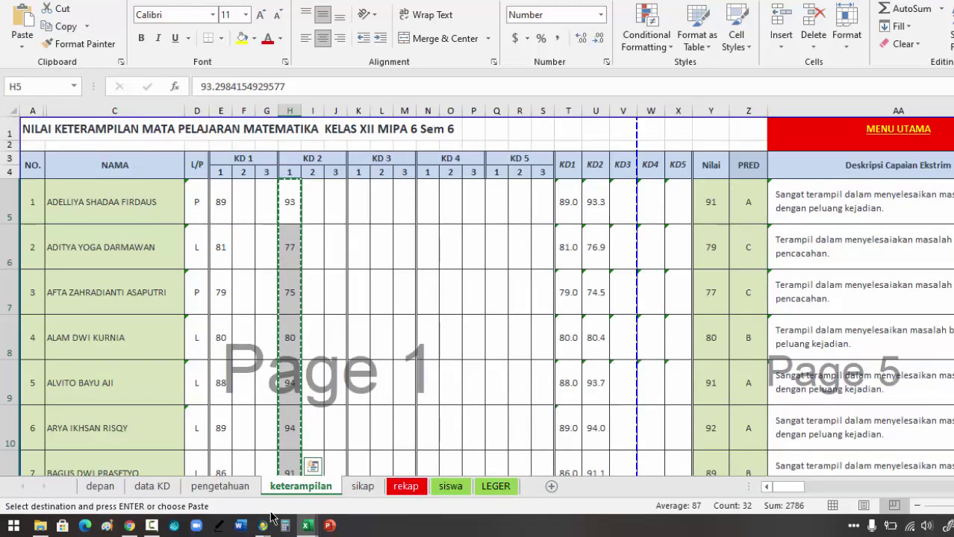
Return to the keterampilan import workbook and paste the grades as values only from G39, the first KD 4.4 Nilai cell.
{"action": "mouse_move", "coordinate": [306, 525]}
{"action": "left_click", "coordinate": [470, 483]}
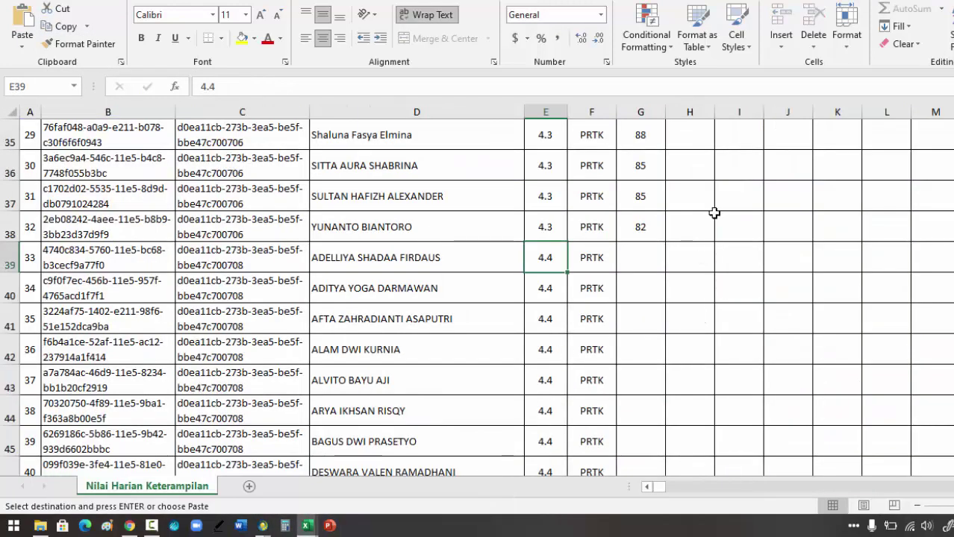
{"action": "left_click", "coordinate": [645, 255]}
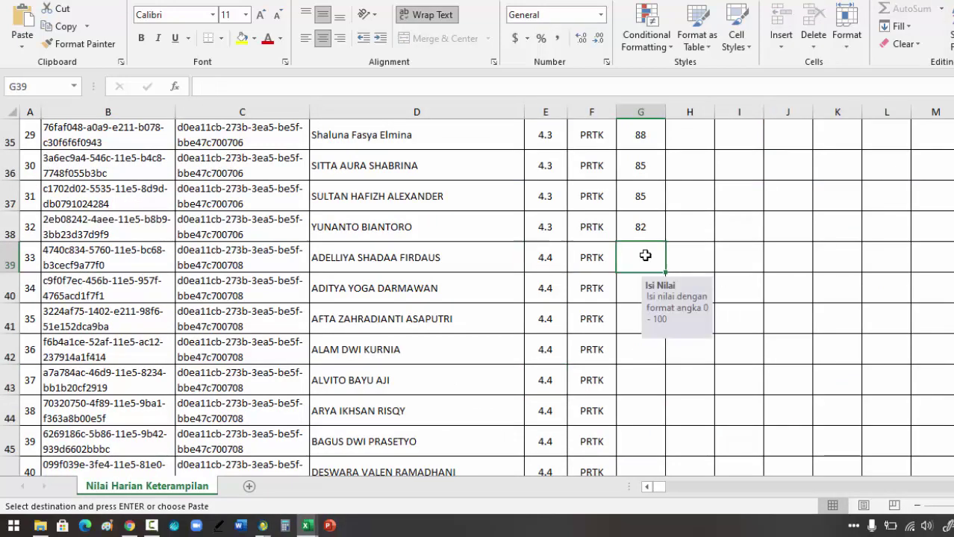
{"action": "left_click", "coordinate": [546, 225]}
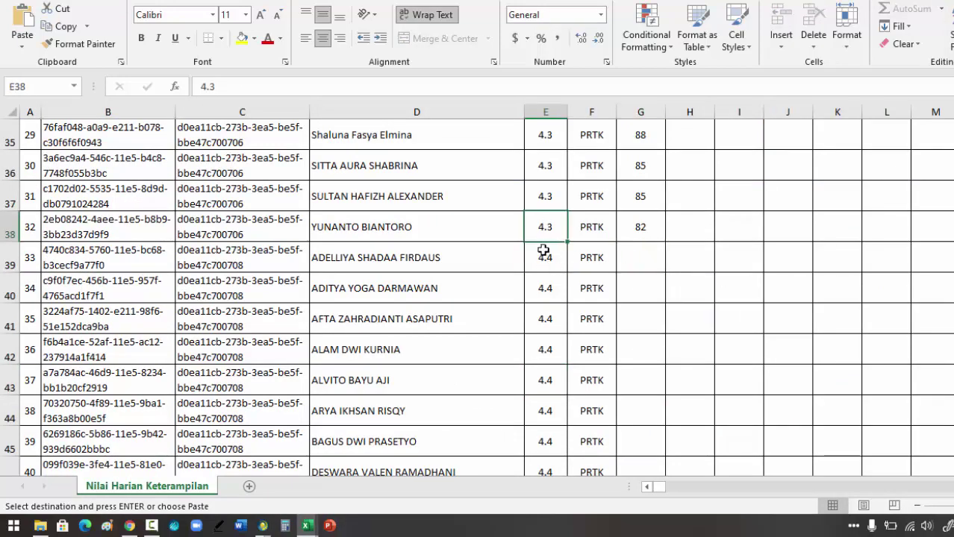
{"action": "left_click", "coordinate": [544, 254]}
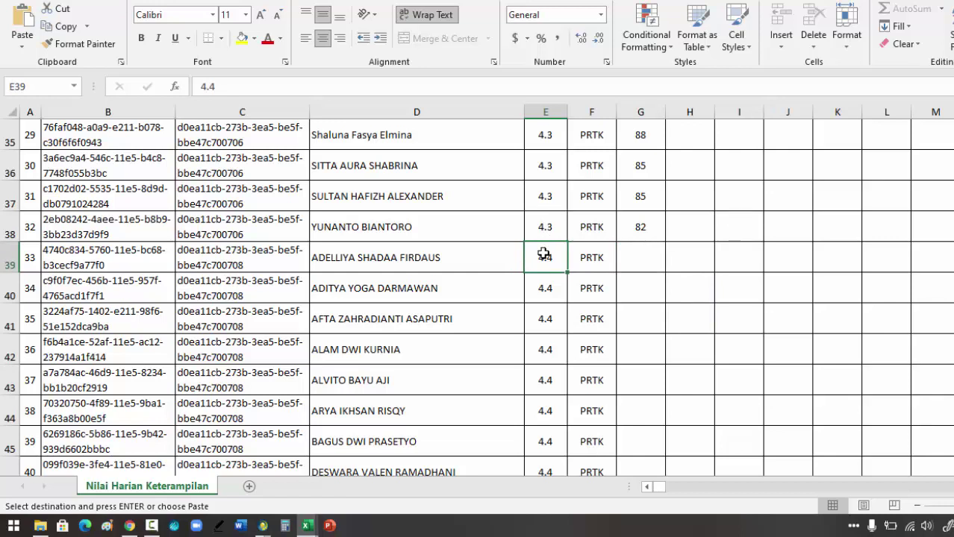
{"action": "left_click", "coordinate": [637, 257]}
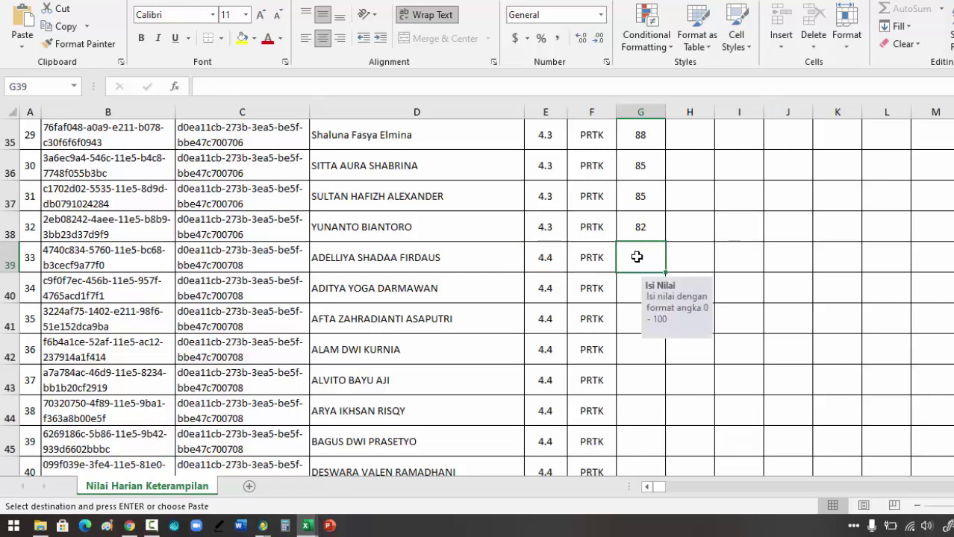
{"action": "right_click", "coordinate": [637, 257]}
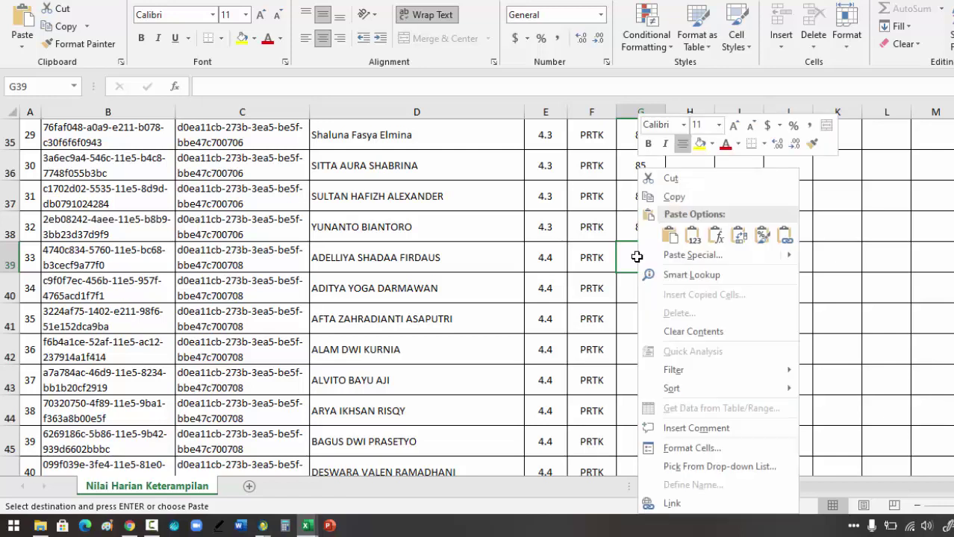
{"action": "left_click", "coordinate": [698, 256]}
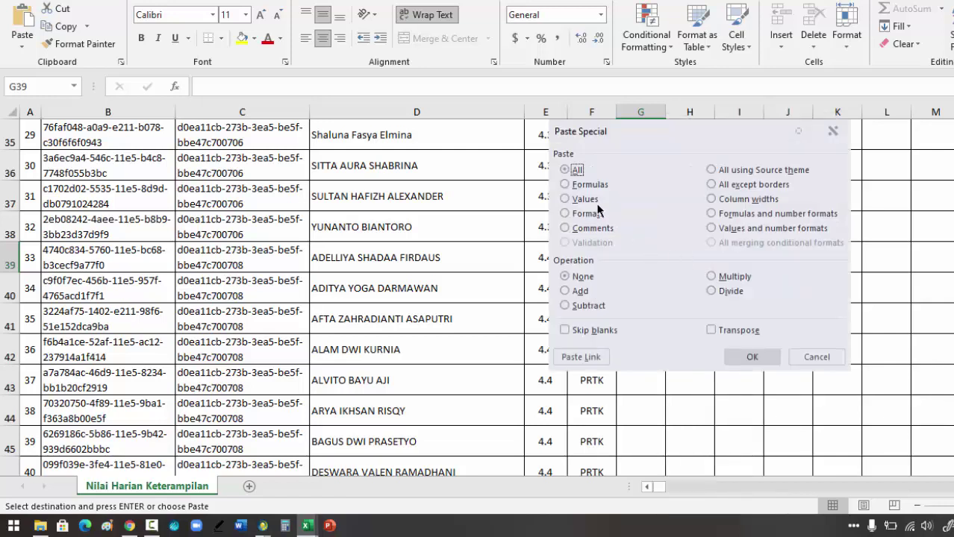
{"action": "left_click", "coordinate": [566, 198]}
{"action": "left_click", "coordinate": [751, 358]}
Reduce the pasted KD 4.4 Nilai grades to zero displayed decimal places.
{"action": "scroll", "coordinate": [756, 283], "scroll_direction": "down", "scroll_amount": 1}
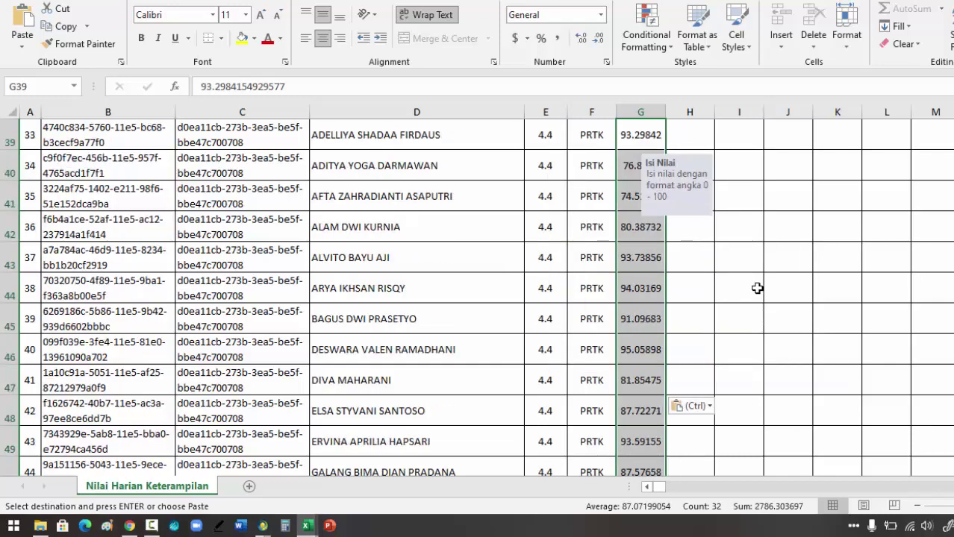
{"action": "scroll", "coordinate": [746, 278], "scroll_direction": "up", "scroll_amount": 1}
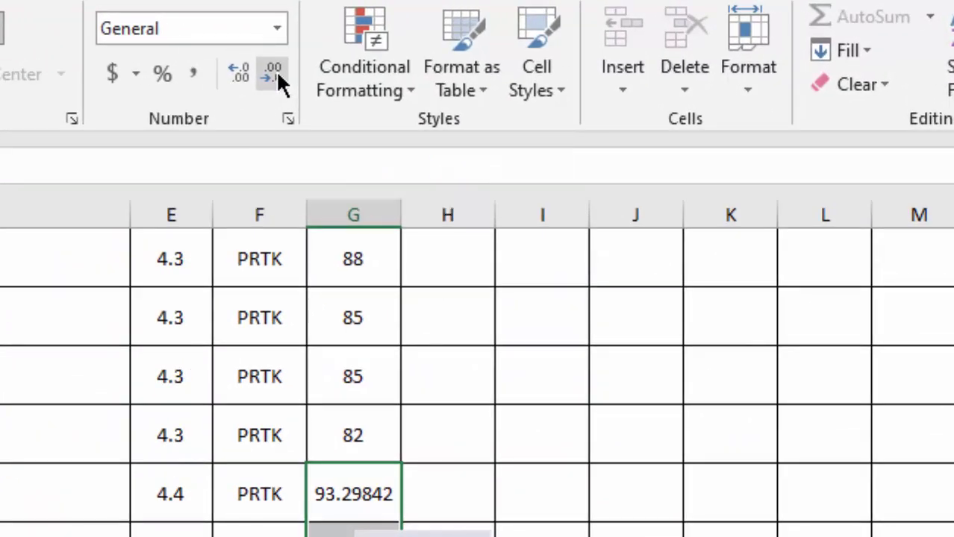
{"action": "left_click", "coordinate": [275, 70]}
{"action": "left_click", "coordinate": [275, 71]}
{"action": "left_click", "coordinate": [275, 70]}
{"action": "left_click", "coordinate": [277, 72]}
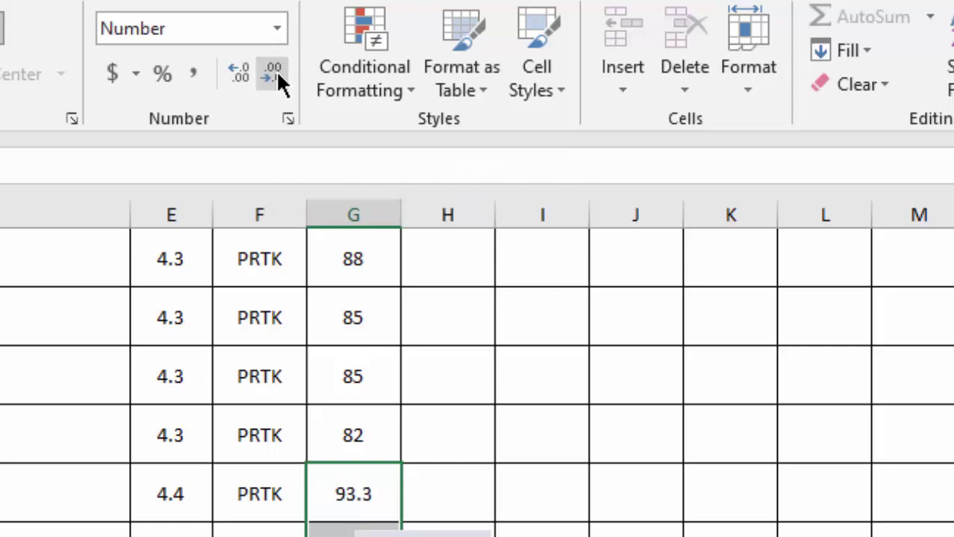
{"action": "left_click", "coordinate": [275, 72]}
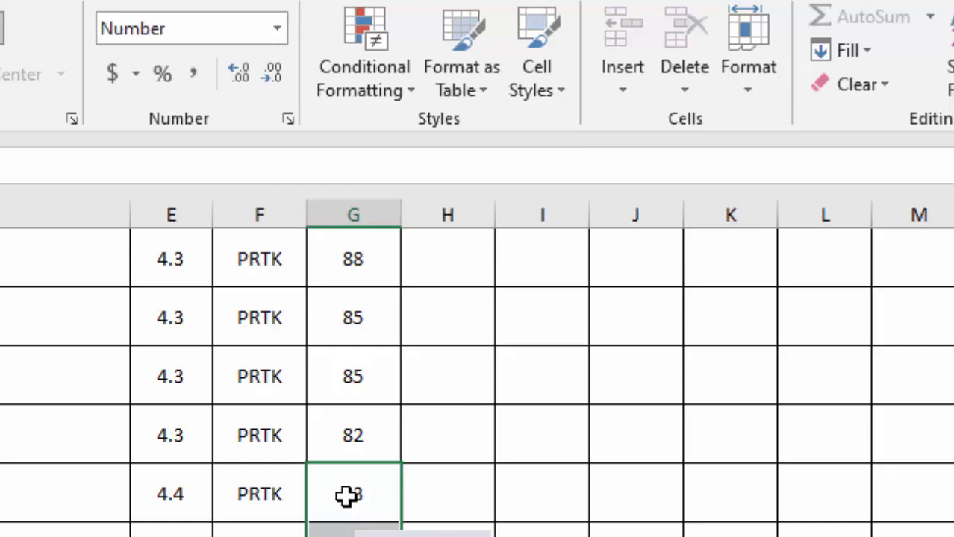
Check the filled Tenik and Nilai columns through all KD 4.4 and KD 4.3 rows of the import sheet.
{"action": "key", "text": "shift+Down"}
{"action": "key", "text": "shift+Down"}
{"action": "key", "text": "shift+Down"}
{"action": "key", "text": "shift+Down"}
{"action": "key", "text": "shift+Down"}
{"action": "key", "text": "shift+Down"}
{"action": "key", "text": "shift+Down"}
{"action": "key", "text": "shift+Down"}
{"action": "key", "text": "shift+Down"}
{"action": "key", "text": "shift+Down"}
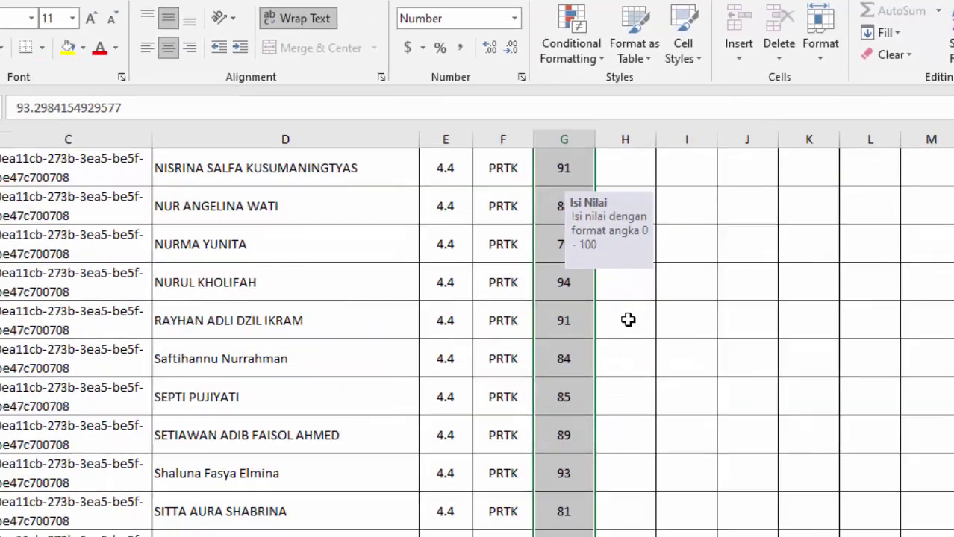
{"action": "left_click", "coordinate": [453, 493]}
{"action": "scroll", "coordinate": [696, 259], "scroll_direction": "down", "scroll_amount": 7}
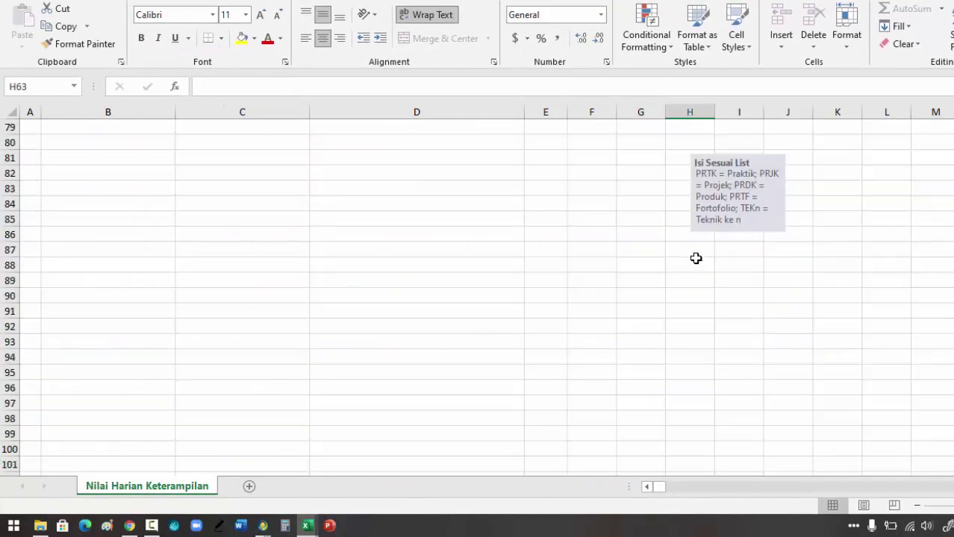
{"action": "scroll", "coordinate": [695, 258], "scroll_direction": "up", "scroll_amount": 20}
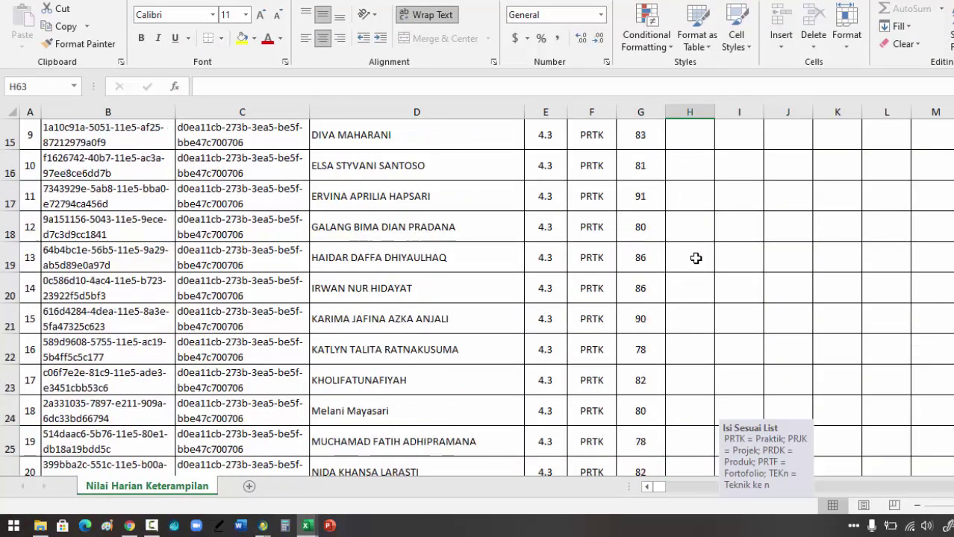
{"action": "scroll", "coordinate": [696, 258], "scroll_direction": "up", "scroll_amount": 5}
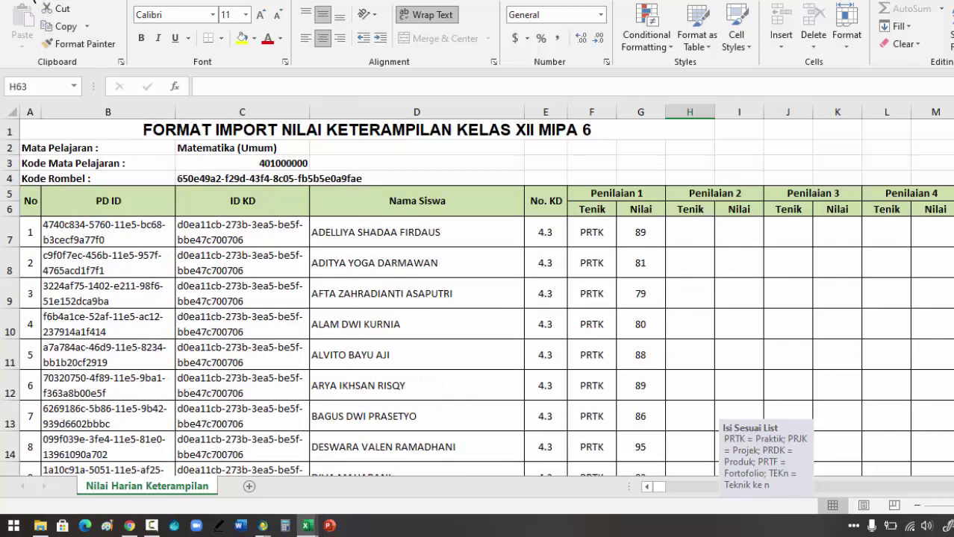
Save the filled keterampilan workbook in Downloads as "F_Keterampilan_Matematika (Umum)_XII MIPA 6 - upload" in Excel 97-2003 Workbook (*.xls) format, accepting the compatibility notice.
{"action": "left_click", "coordinate": [33, 2]}
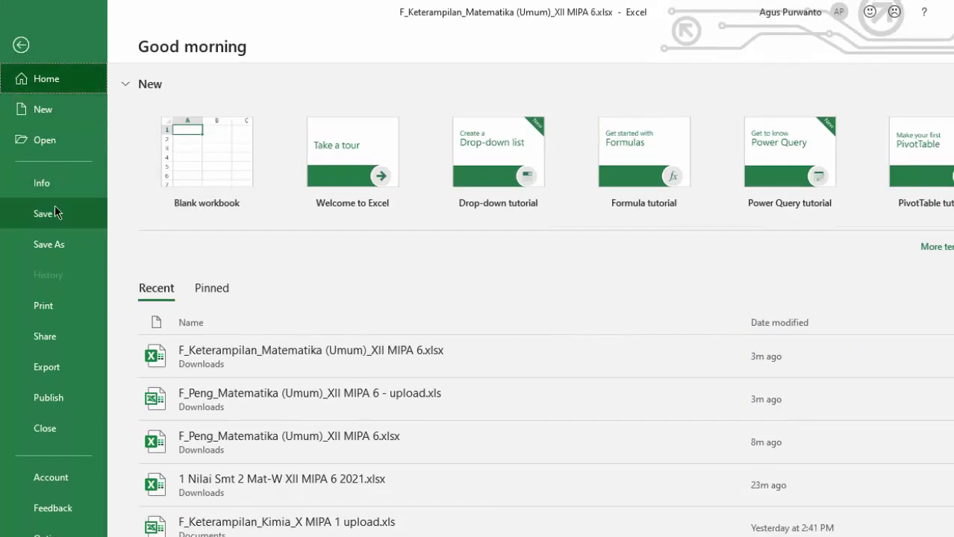
{"action": "left_click", "coordinate": [52, 245]}
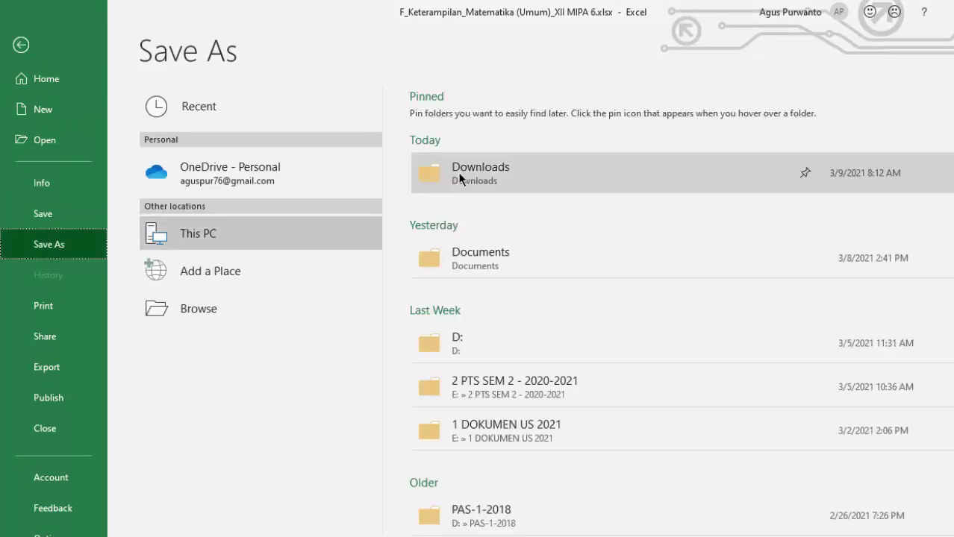
{"action": "left_click", "coordinate": [460, 173]}
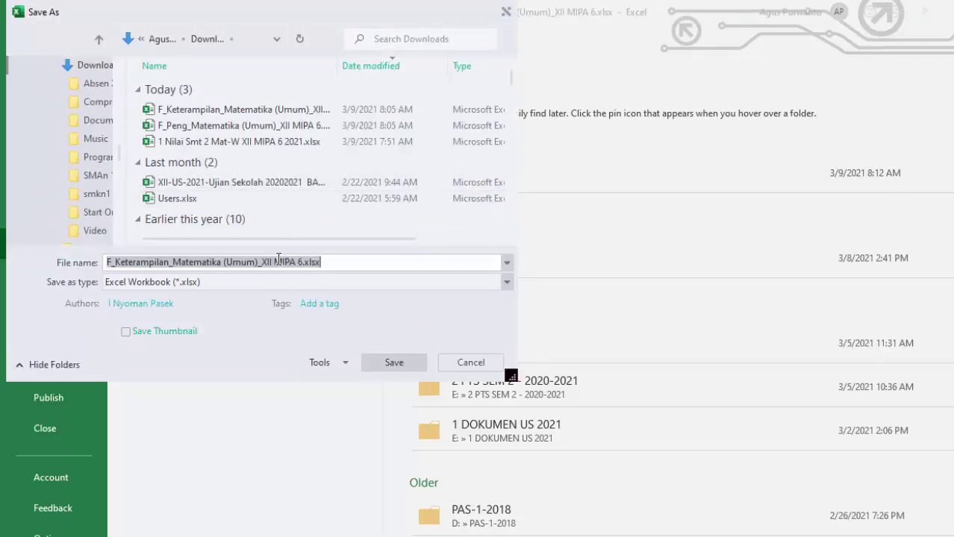
{"action": "left_click", "coordinate": [353, 263]}
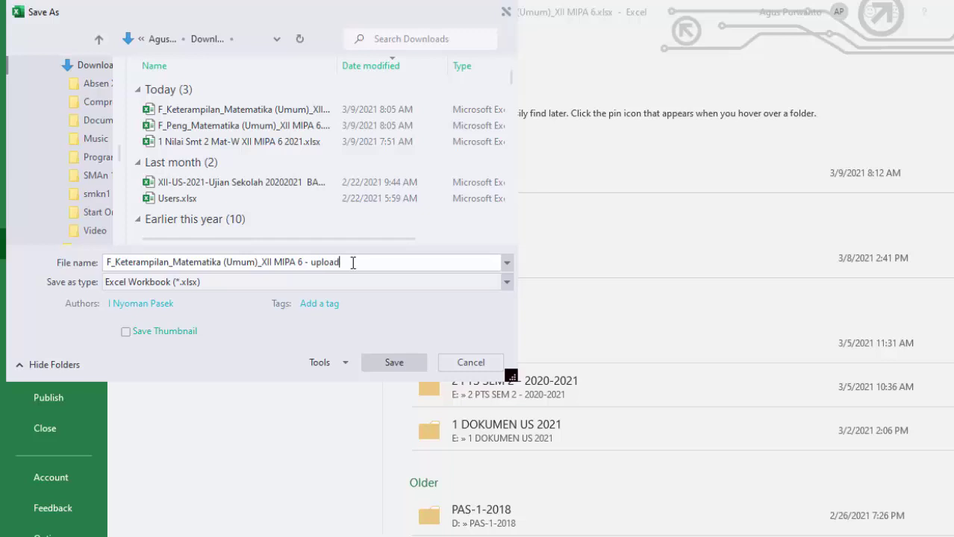
{"action": "left_click", "coordinate": [213, 291]}
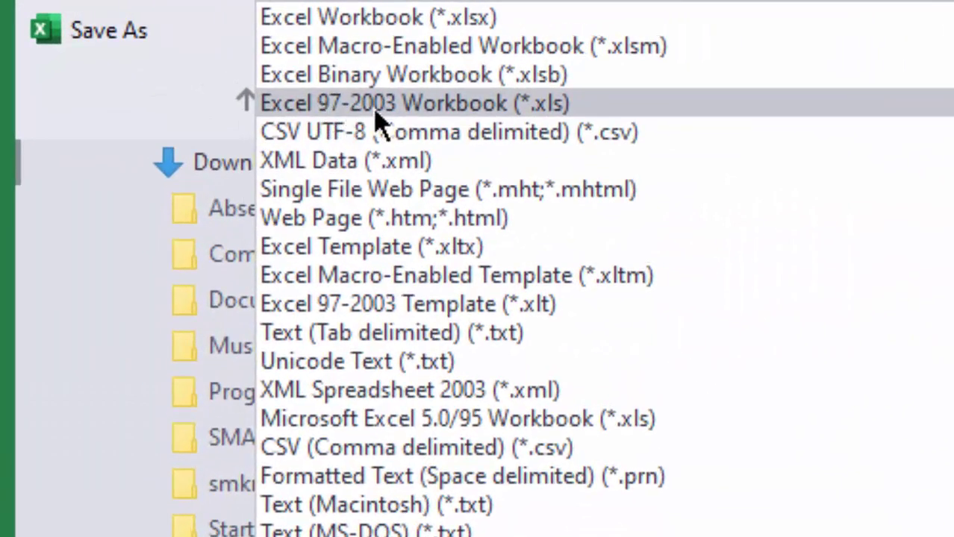
{"action": "left_click", "coordinate": [375, 112]}
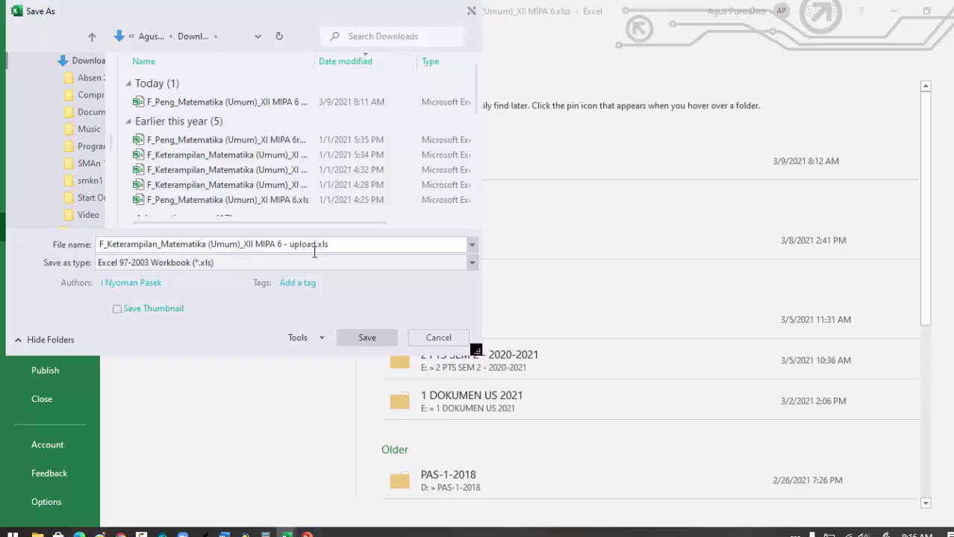
{"action": "left_click", "coordinate": [364, 339]}
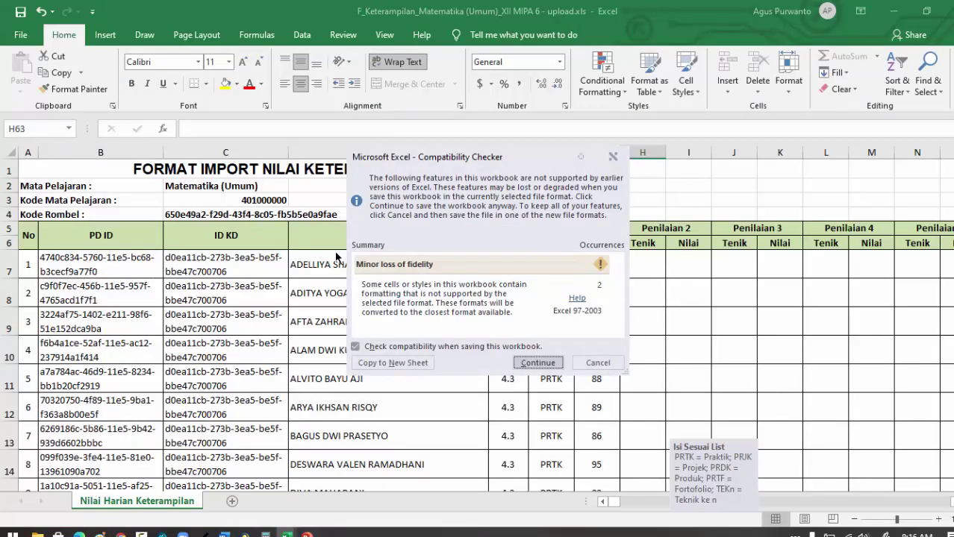
{"action": "left_click", "coordinate": [532, 364]}
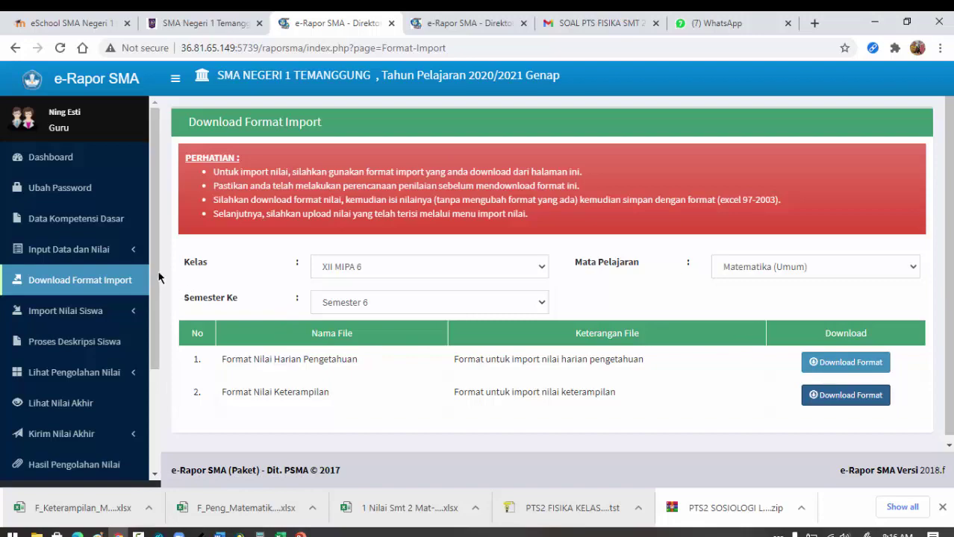
Switch to e-Rapor SMA in the browser and upload "F_Peng_Matematika (Umum)_XII MIPA 6 - upload.xls" from Downloads through Import Nilai Pengetahuan.
{"action": "left_click", "coordinate": [79, 311]}
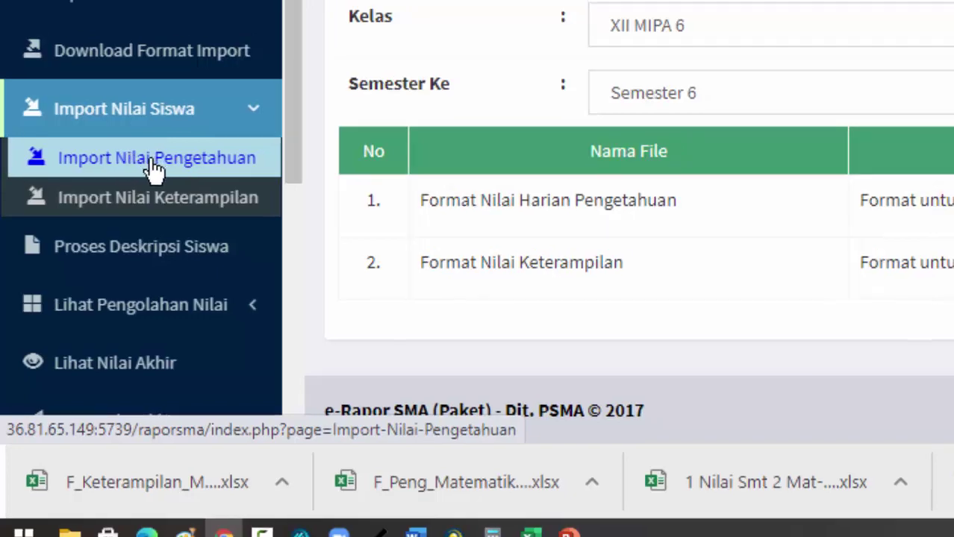
{"action": "left_click", "coordinate": [157, 162]}
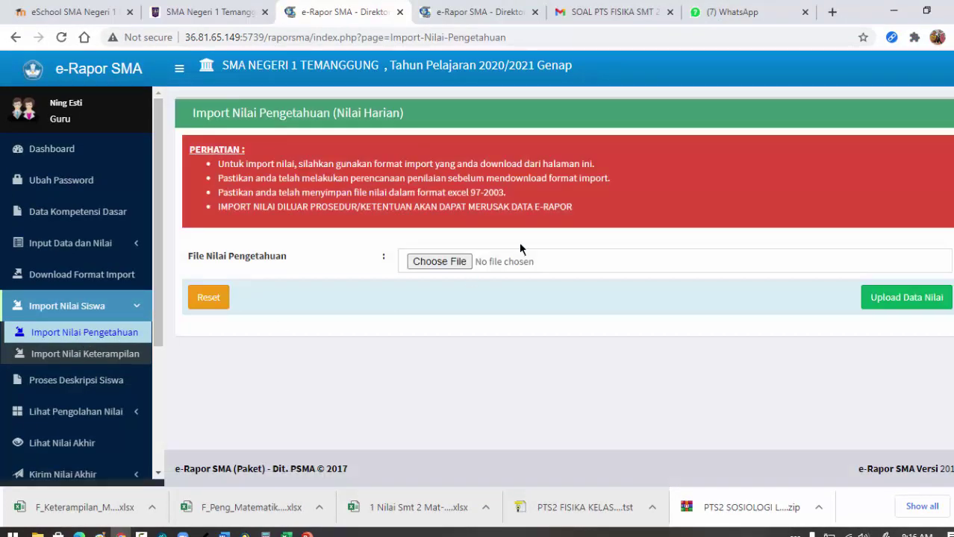
{"action": "left_click", "coordinate": [427, 266]}
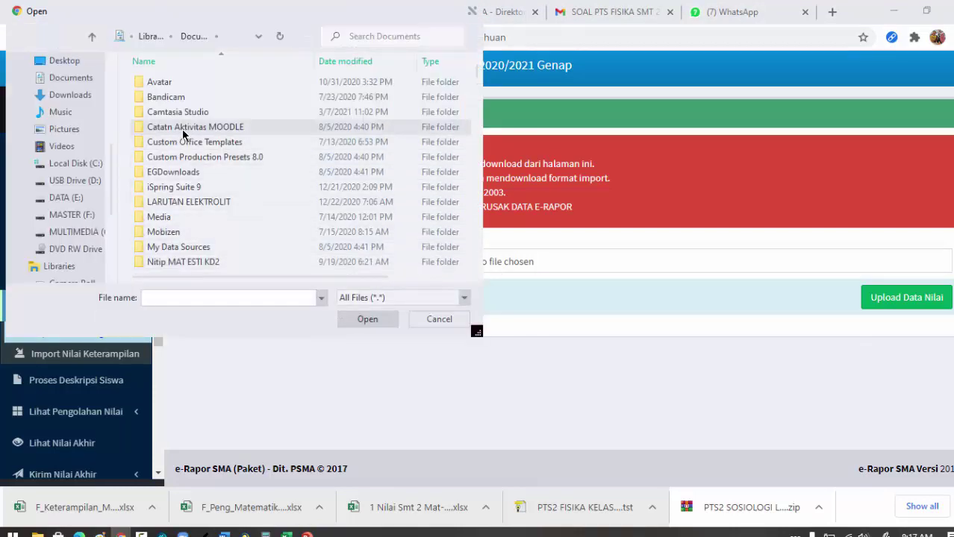
{"action": "left_click", "coordinate": [73, 97]}
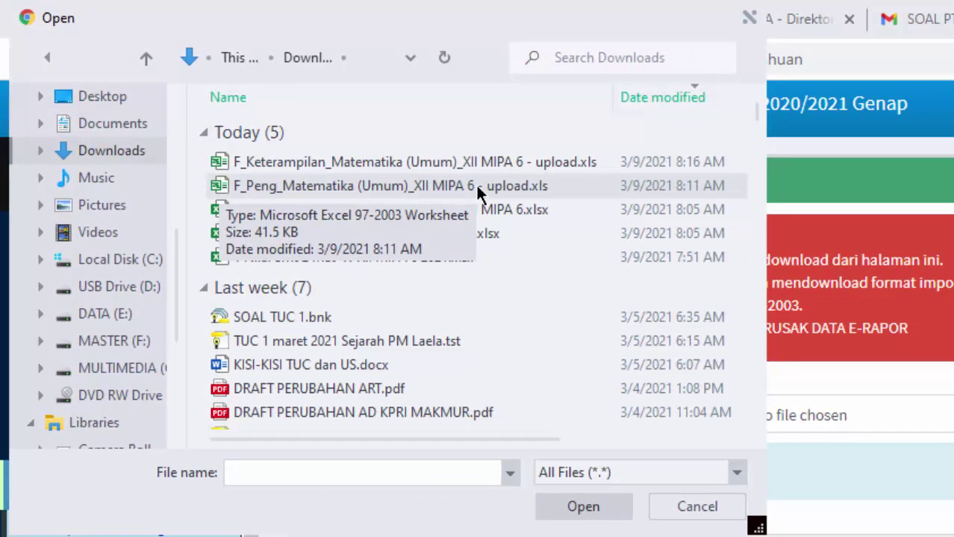
{"action": "left_click", "coordinate": [476, 186]}
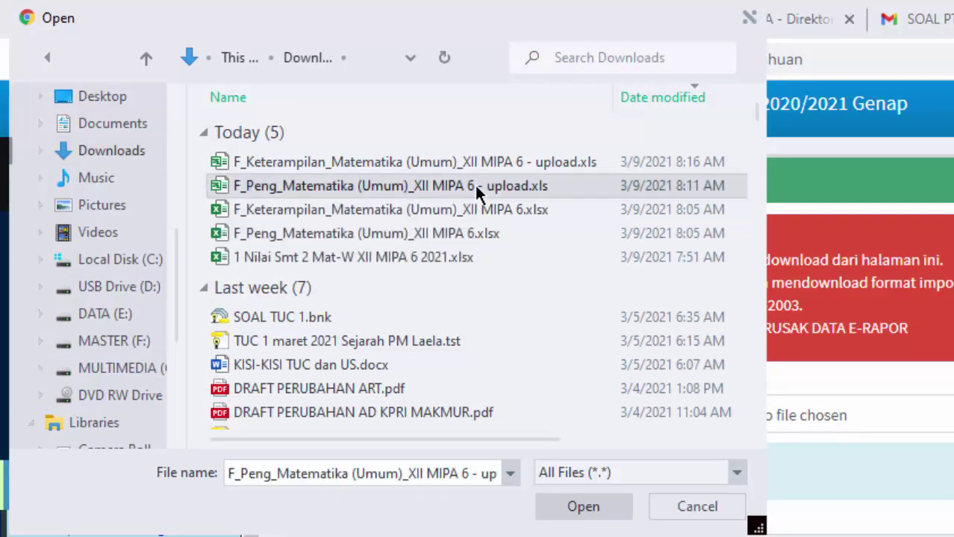
{"action": "left_click", "coordinate": [595, 510]}
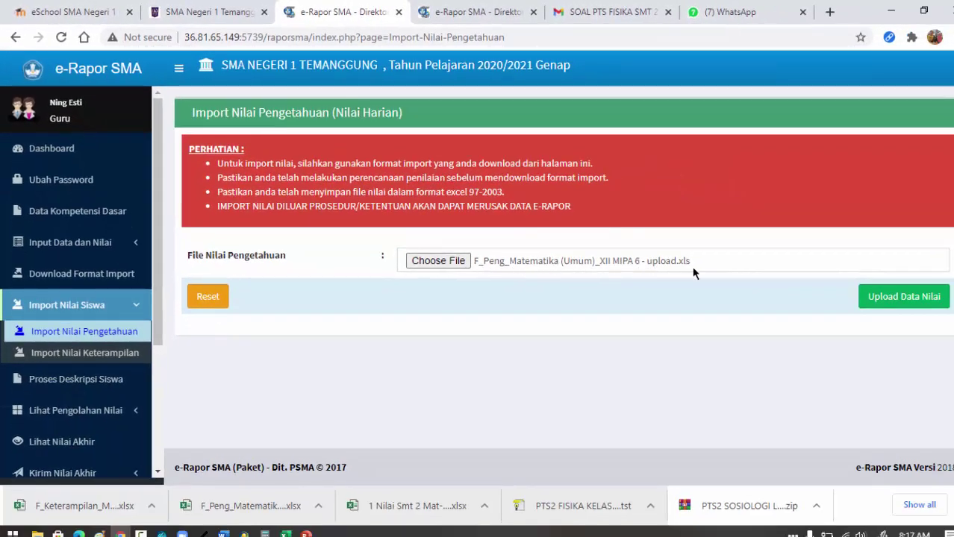
{"action": "left_click", "coordinate": [898, 298]}
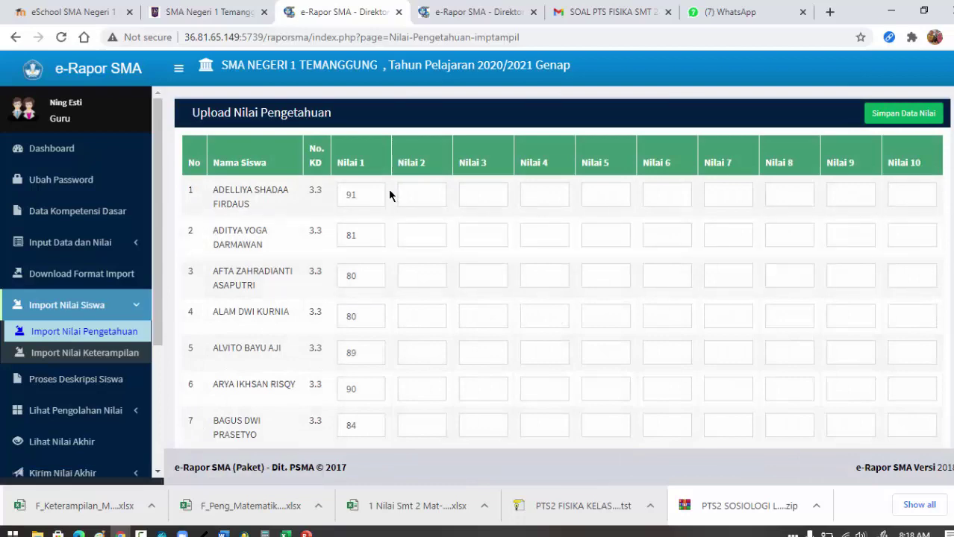
Review the uploaded pengetahuan grades for KD 3.3 and 3.4 down to the last student and save them.
{"action": "scroll", "coordinate": [388, 193], "scroll_direction": "down", "scroll_amount": 8}
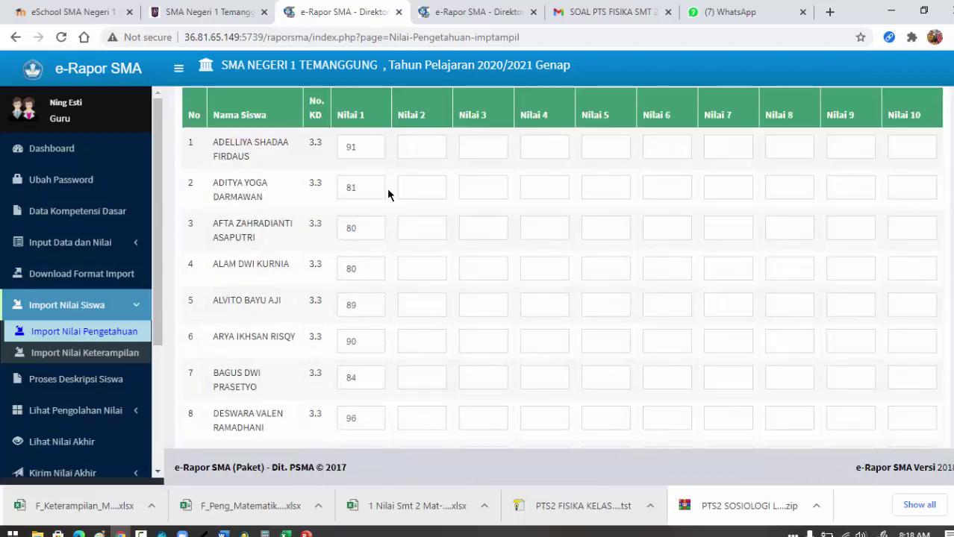
{"action": "scroll", "coordinate": [388, 193], "scroll_direction": "down", "scroll_amount": 15}
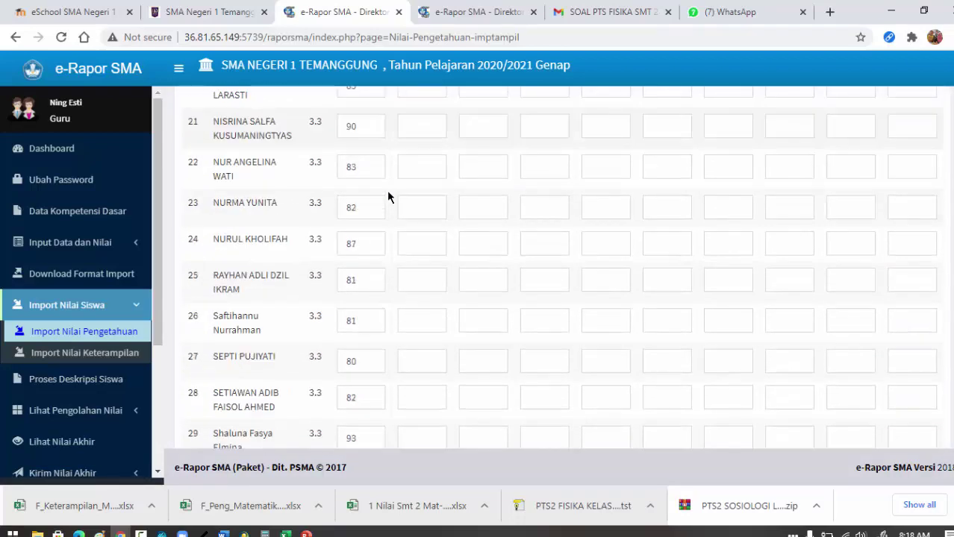
{"action": "scroll", "coordinate": [387, 197], "scroll_direction": "down", "scroll_amount": 10}
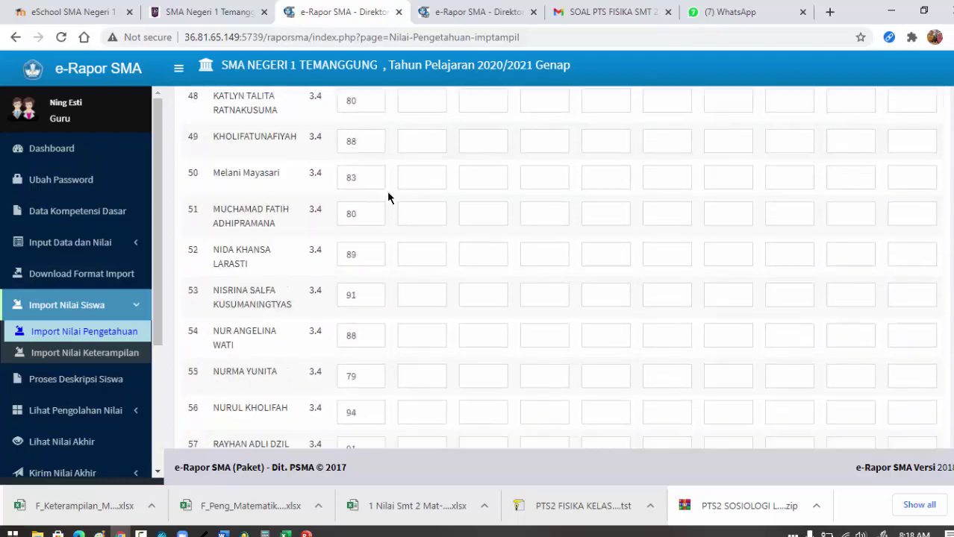
{"action": "scroll", "coordinate": [387, 196], "scroll_direction": "up", "scroll_amount": 4}
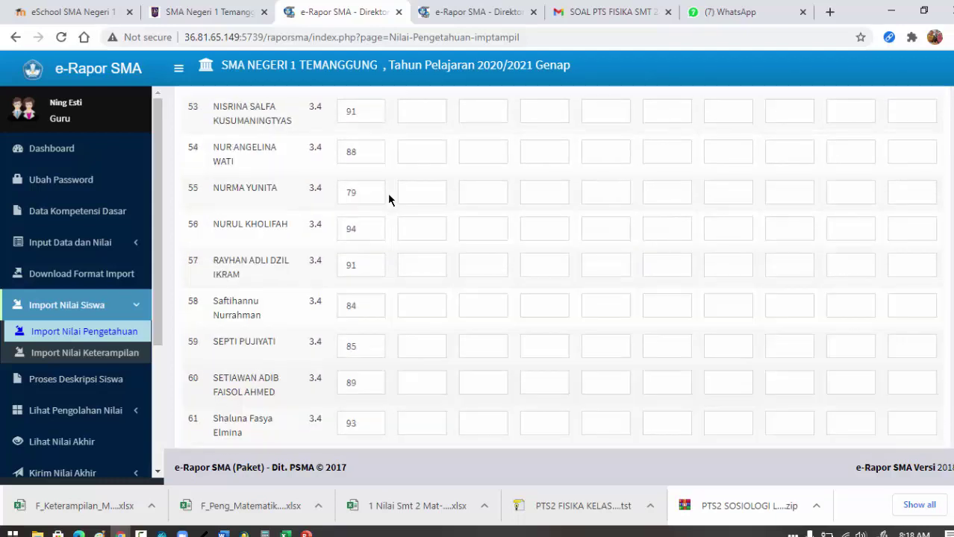
{"action": "scroll", "coordinate": [401, 207], "scroll_direction": "down", "scroll_amount": 4}
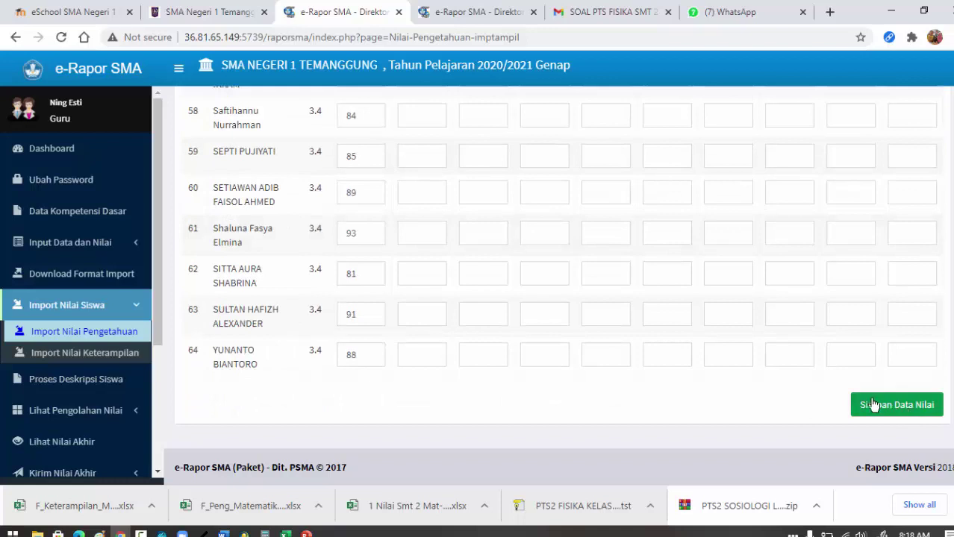
{"action": "left_click", "coordinate": [907, 405]}
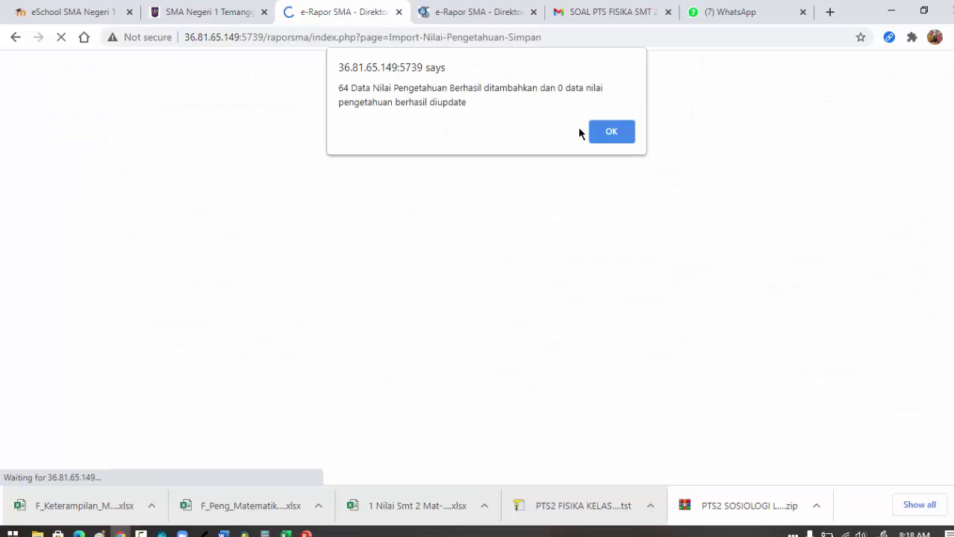
{"action": "left_click", "coordinate": [610, 133]}
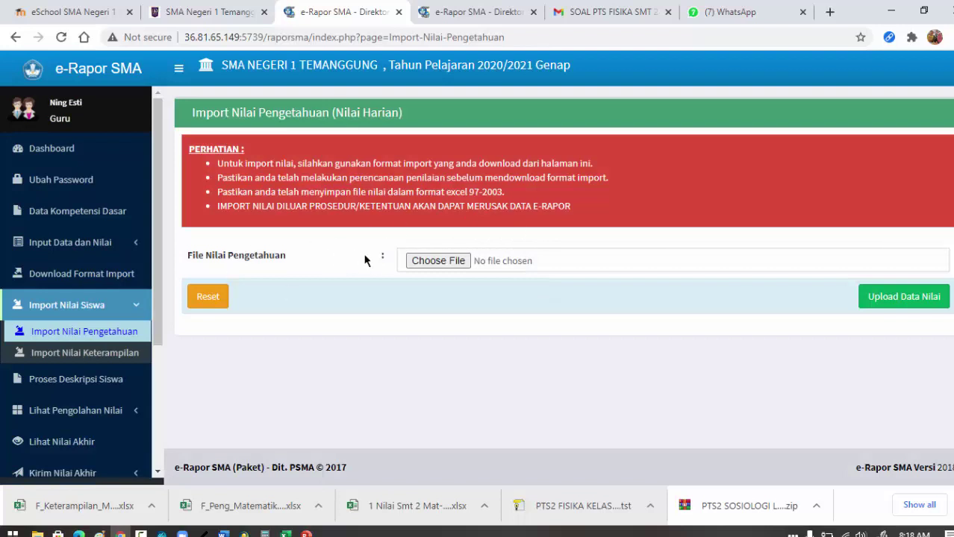
Upload "F_Keterampilan_Matematika (Umum)_XII MIPA 6 - upload.xls" from Downloads through Import Nilai Keterampilan.
{"action": "left_click", "coordinate": [75, 358]}
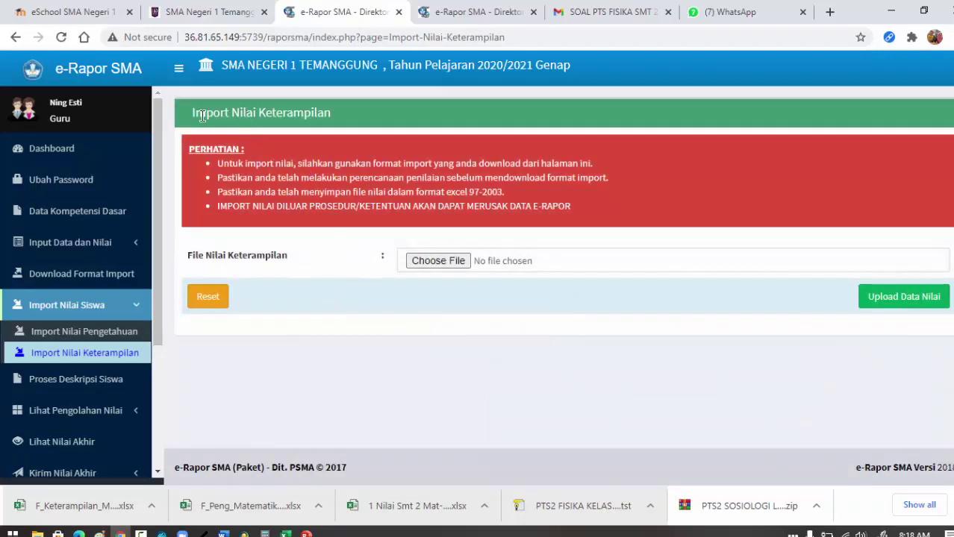
{"action": "left_click", "coordinate": [438, 262]}
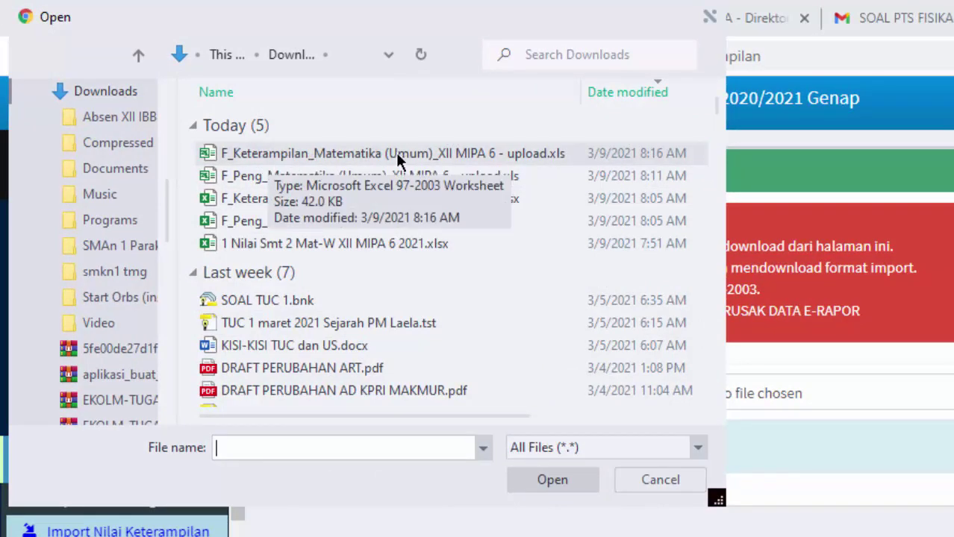
{"action": "left_click", "coordinate": [458, 156]}
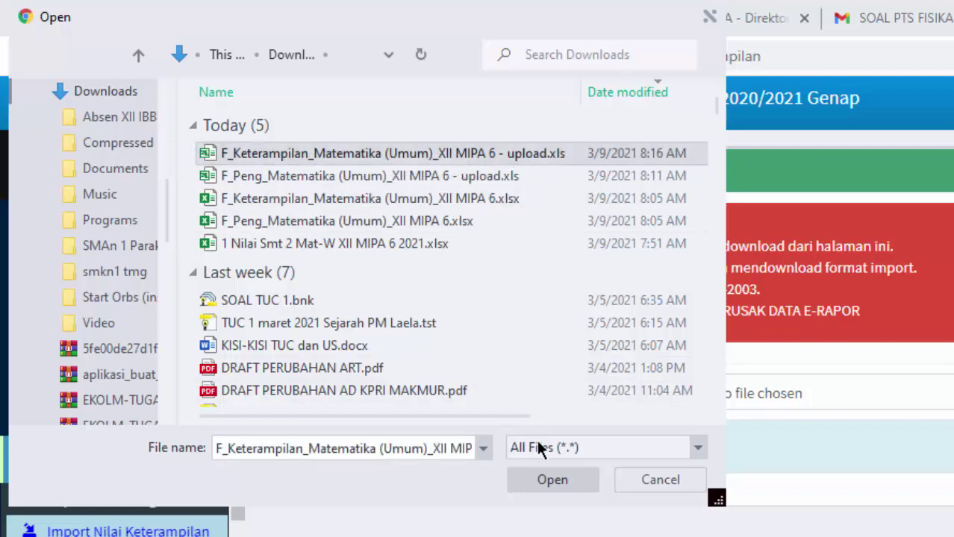
{"action": "left_click", "coordinate": [549, 481]}
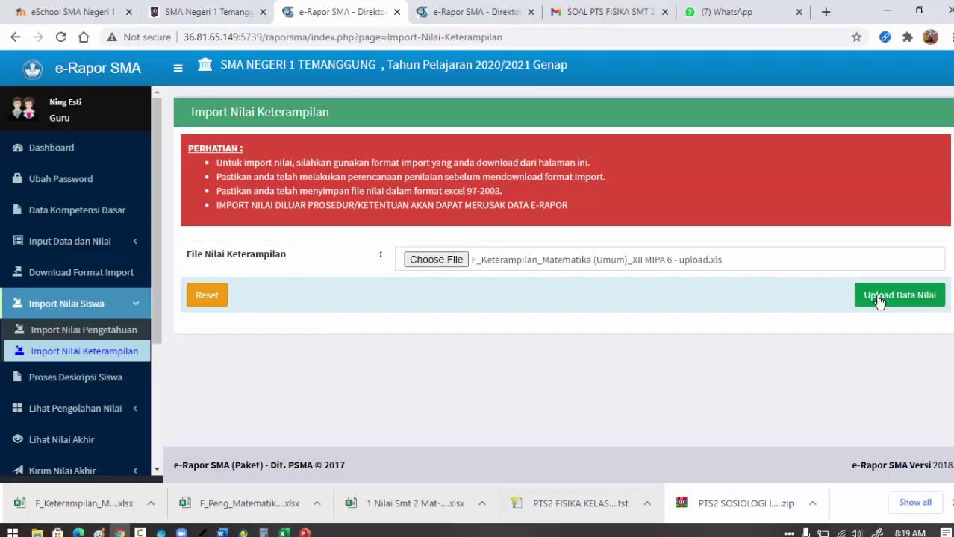
{"action": "left_click", "coordinate": [888, 298]}
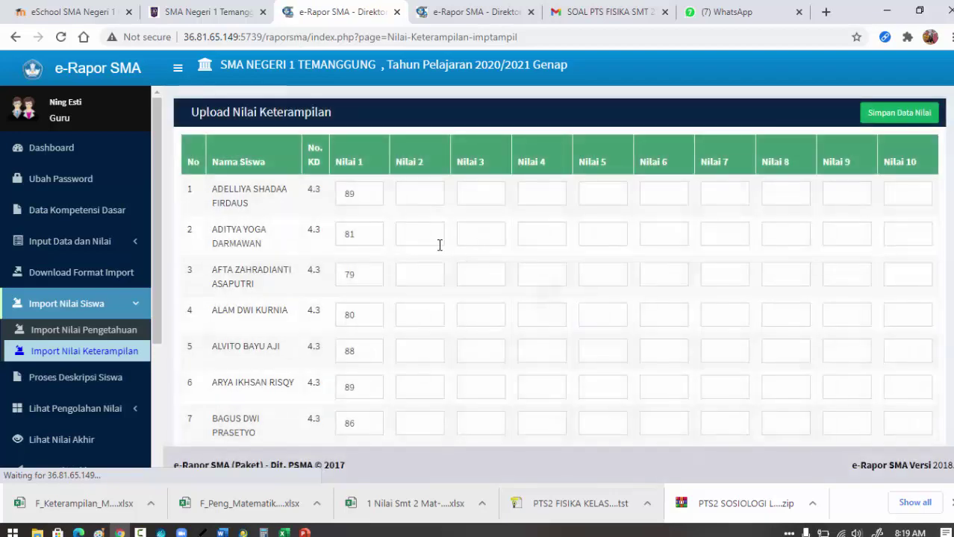
Review the uploaded keterampilan grades for KD 4.3 and 4.4 down to the last student and save them.
{"action": "scroll", "coordinate": [404, 225], "scroll_direction": "down", "scroll_amount": 10}
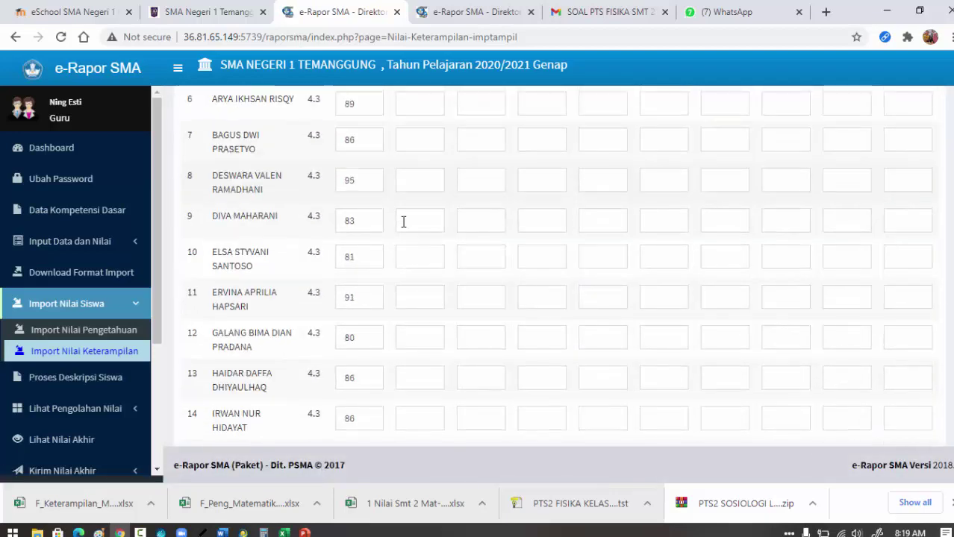
{"action": "scroll", "coordinate": [404, 228], "scroll_direction": "down", "scroll_amount": 14}
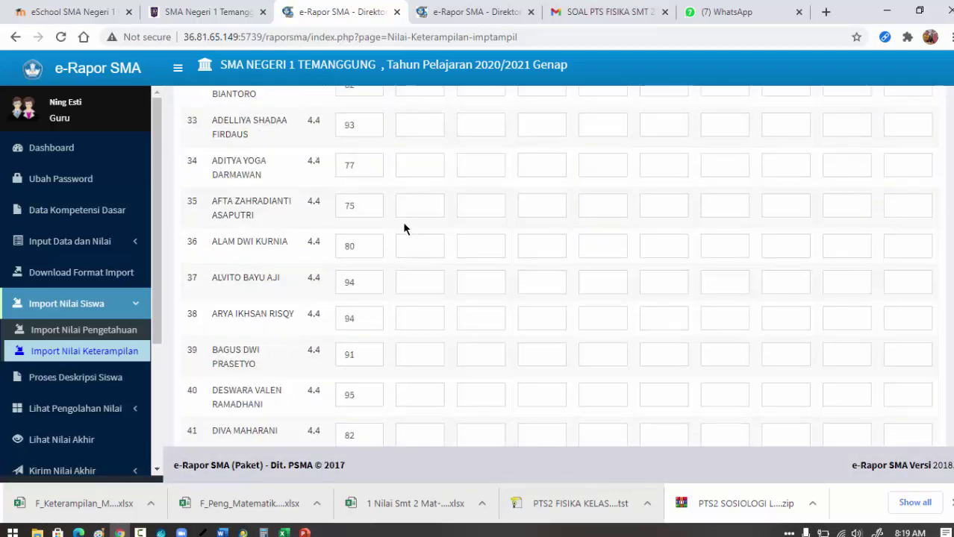
{"action": "scroll", "coordinate": [404, 227], "scroll_direction": "down", "scroll_amount": 6}
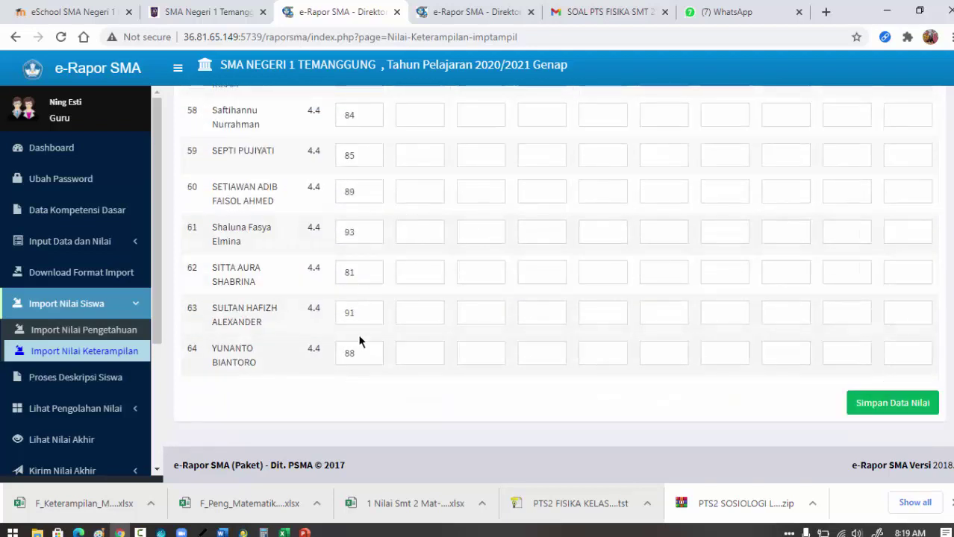
{"action": "left_click", "coordinate": [892, 405]}
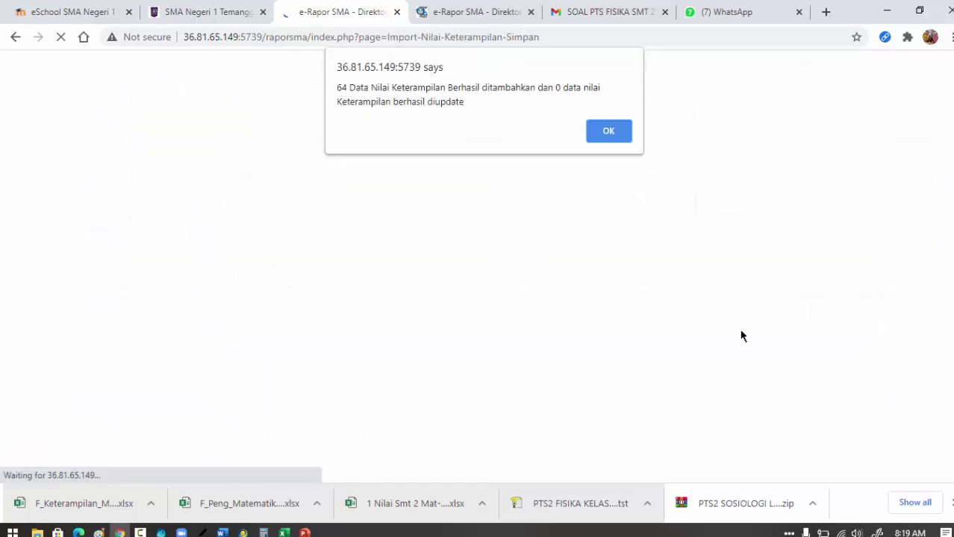
{"action": "left_click", "coordinate": [609, 132]}
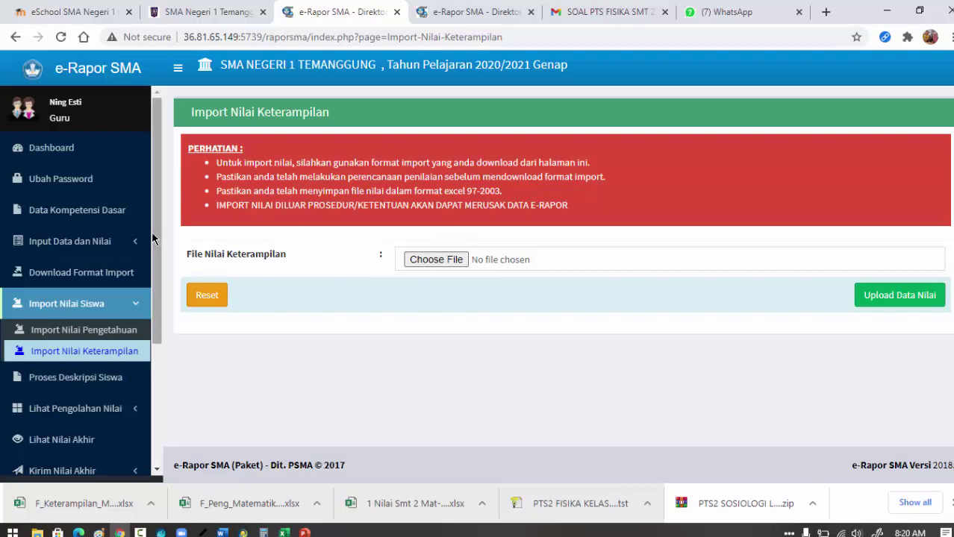
Load Proses Deskripsi Siswa for class XII MIPA 6, Matematika (Umum), sub bidang Umum/Tanpa Sub Bidang, Semester 6.
{"action": "left_click_drag", "start_coordinate": [155, 233], "coordinate": [157, 263]}
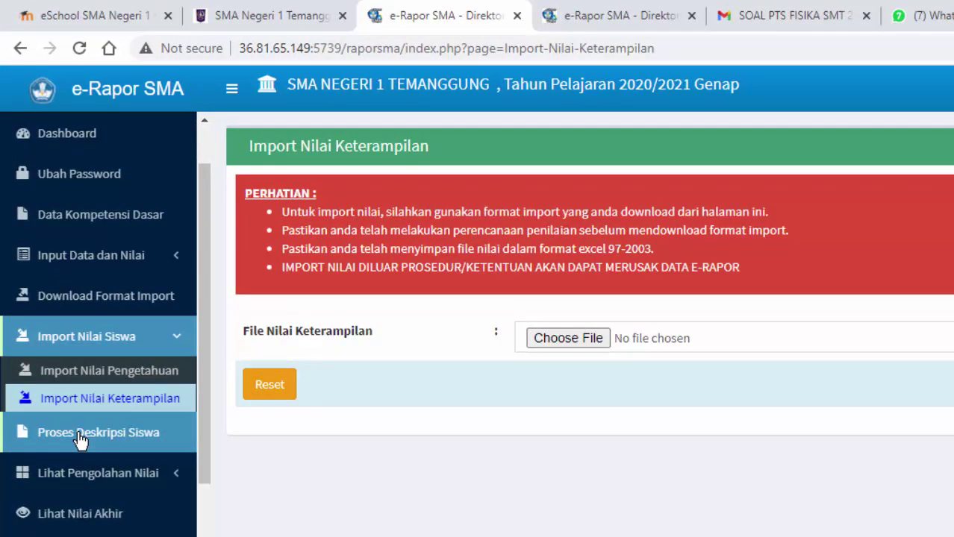
{"action": "left_click", "coordinate": [81, 441]}
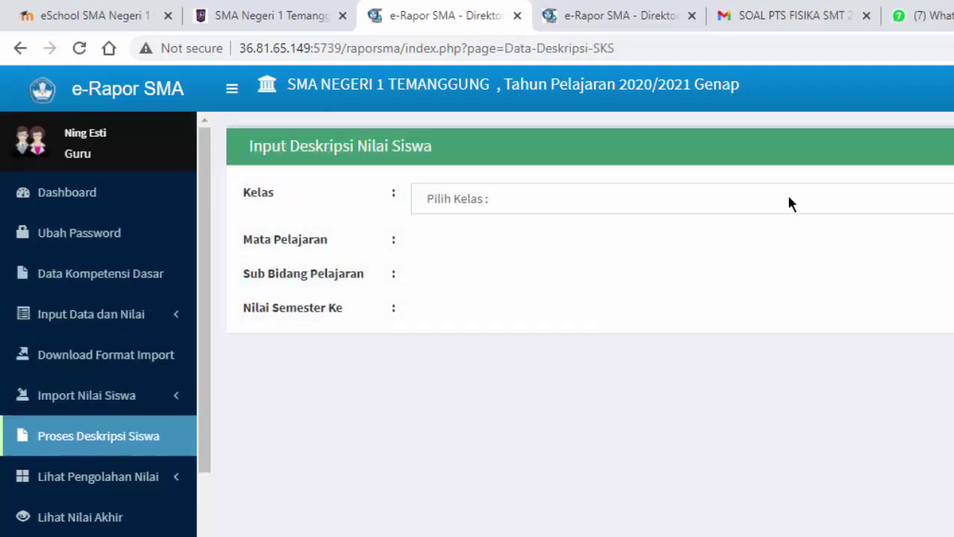
{"action": "left_click", "coordinate": [791, 205]}
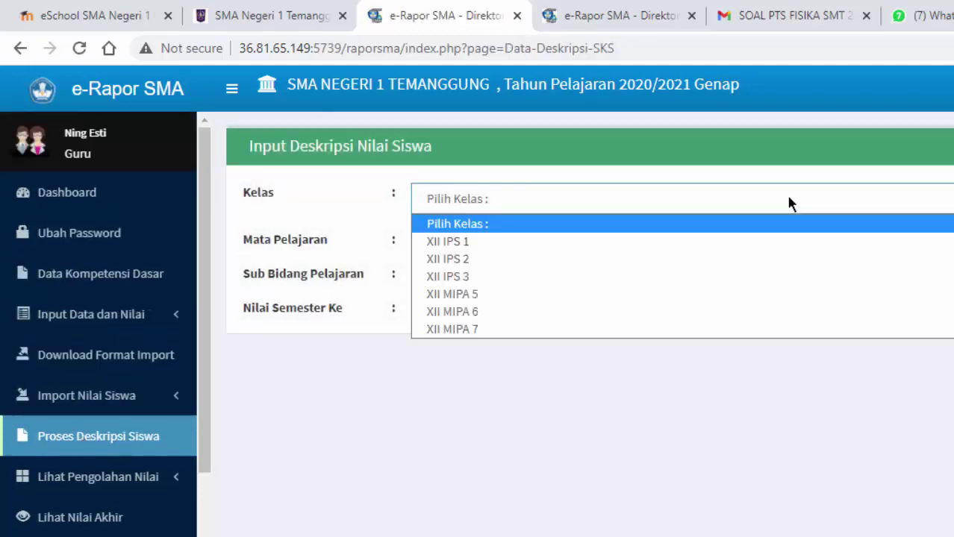
{"action": "left_click", "coordinate": [476, 317]}
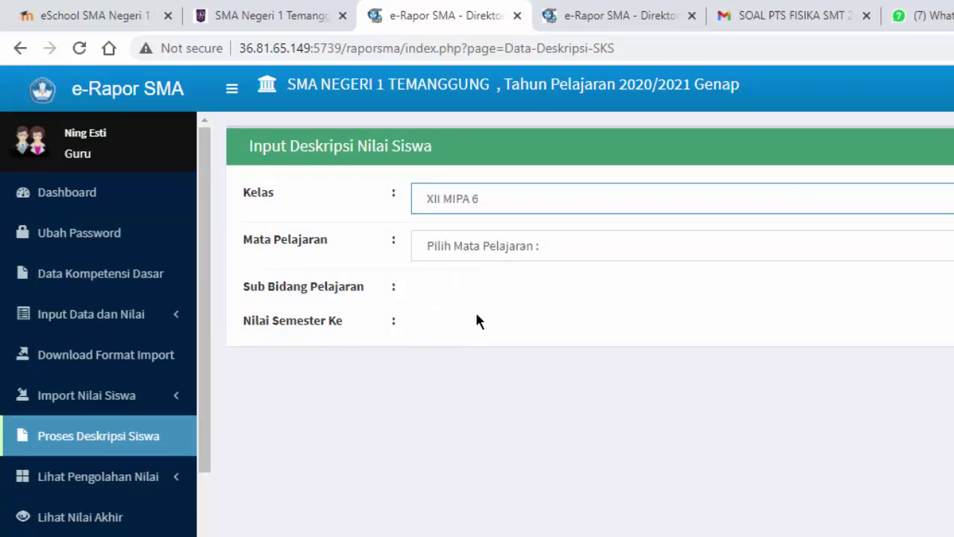
{"action": "left_click", "coordinate": [531, 246]}
{"action": "left_click", "coordinate": [509, 294]}
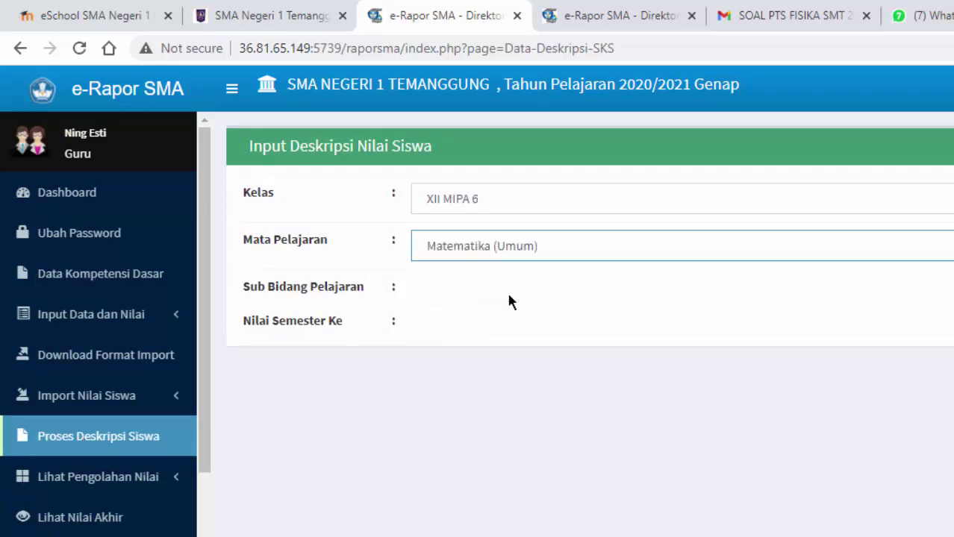
{"action": "left_click", "coordinate": [509, 296]}
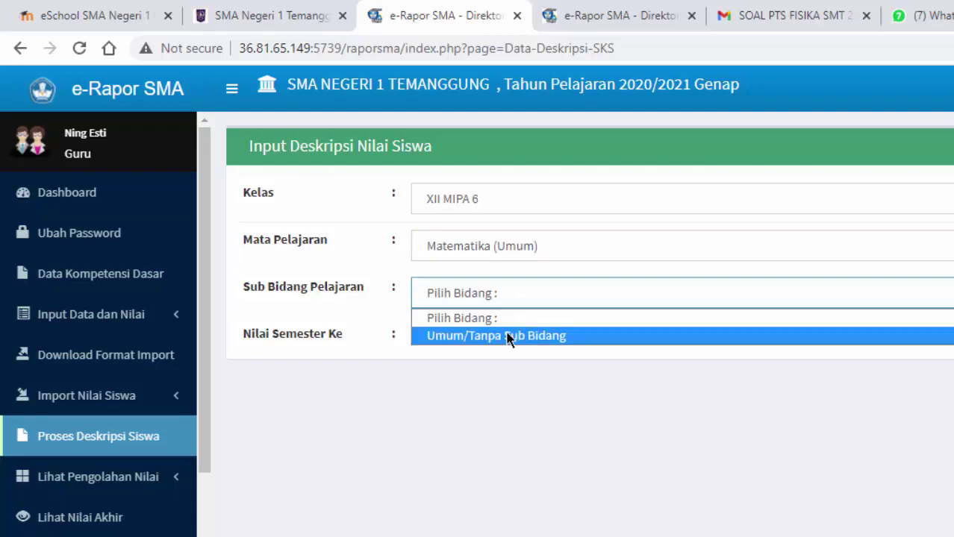
{"action": "left_click", "coordinate": [509, 335]}
{"action": "left_click", "coordinate": [507, 335]}
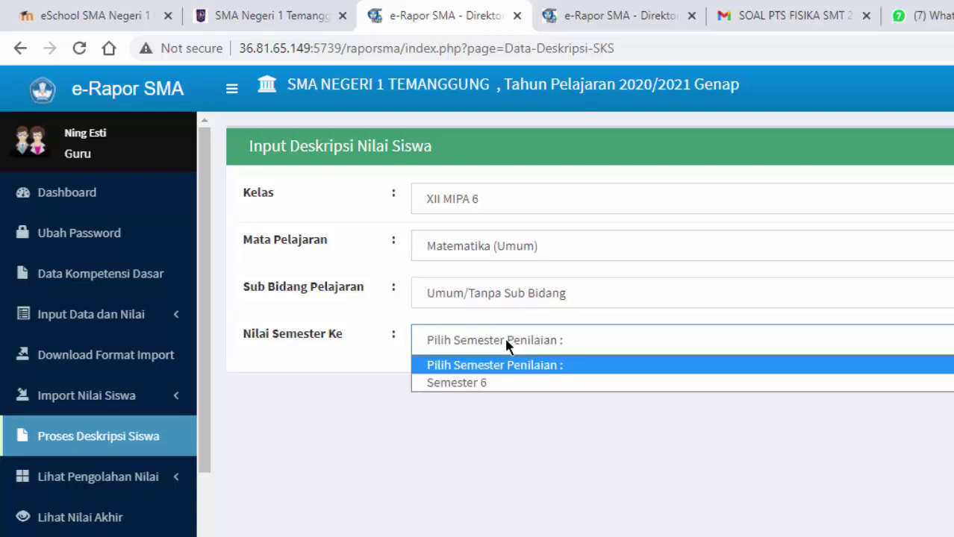
{"action": "left_click", "coordinate": [496, 382]}
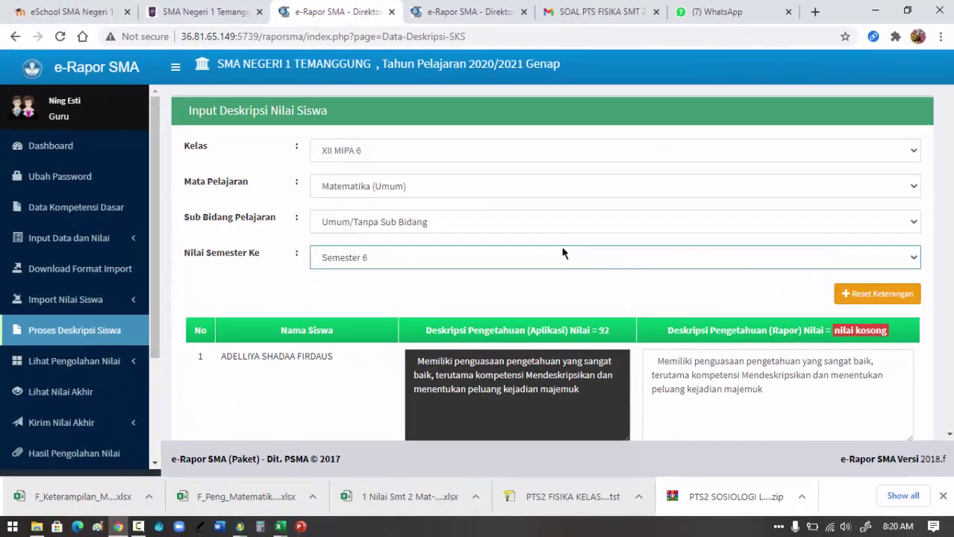
Review the pengetahuan and keterampilan descriptions down to the last student and save them.
{"action": "scroll", "coordinate": [589, 265], "scroll_direction": "down", "scroll_amount": 1}
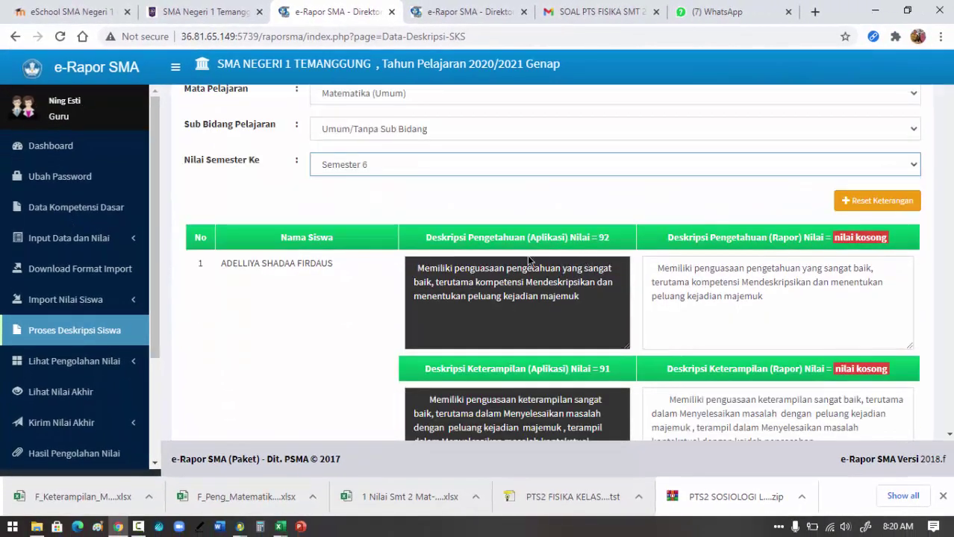
{"action": "scroll", "coordinate": [750, 232], "scroll_direction": "down", "scroll_amount": 1}
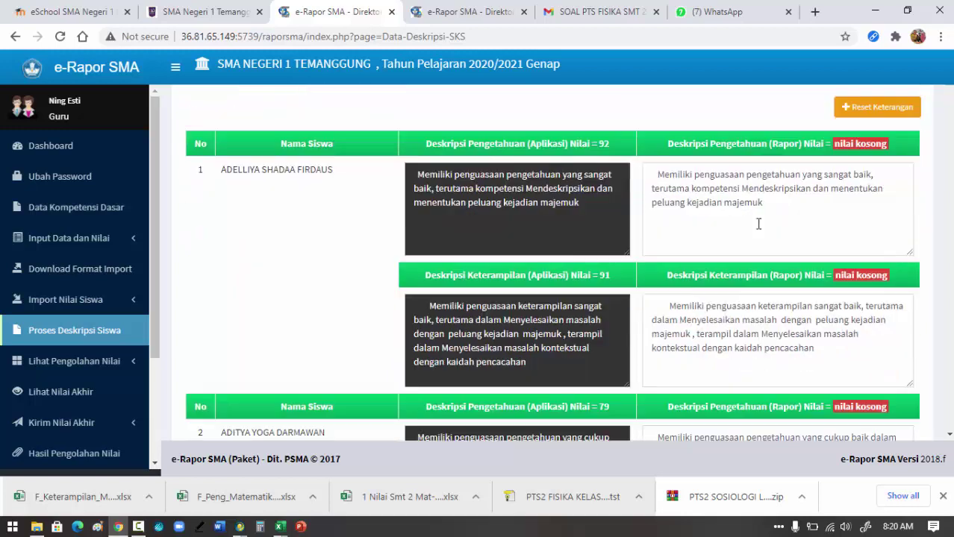
{"action": "scroll", "coordinate": [661, 194], "scroll_direction": "down", "scroll_amount": 1}
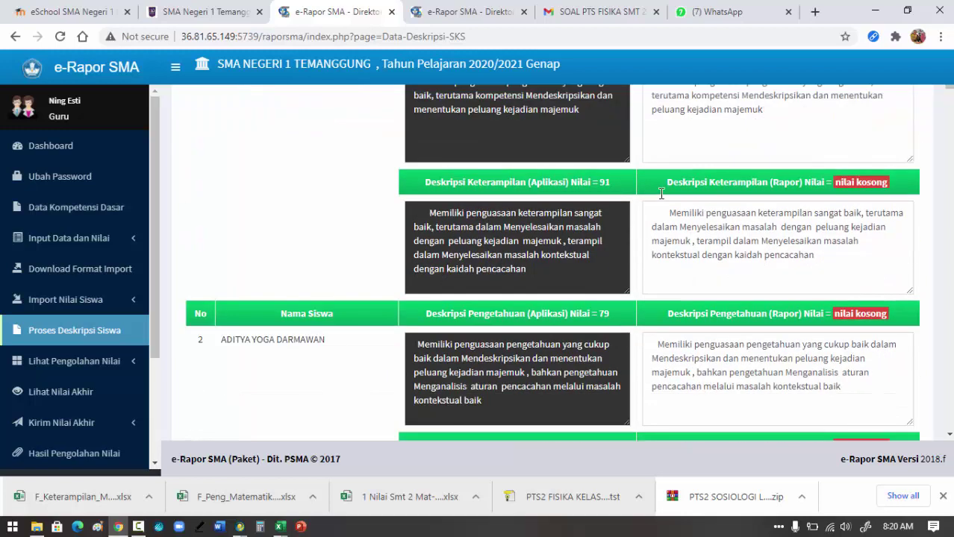
{"action": "scroll", "coordinate": [624, 202], "scroll_direction": "down", "scroll_amount": 4}
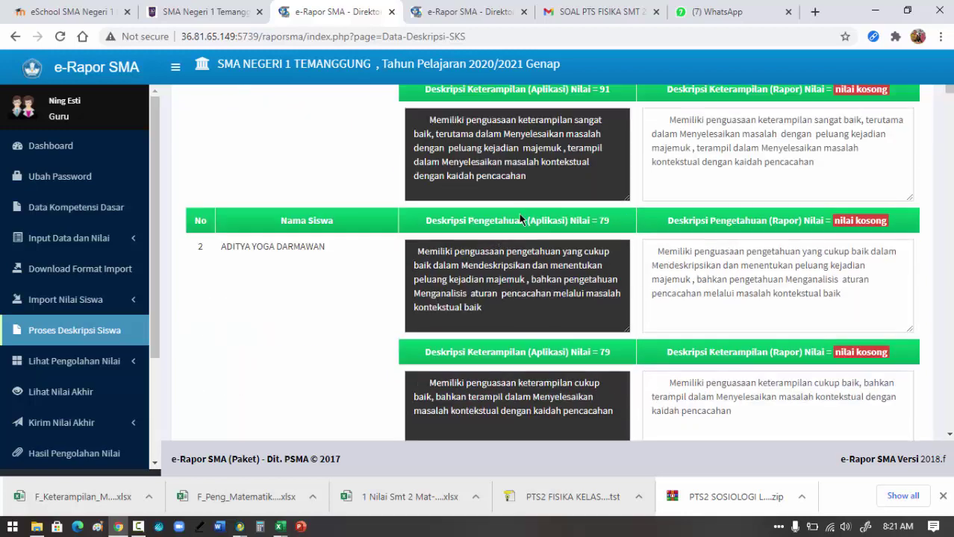
{"action": "scroll", "coordinate": [672, 215], "scroll_direction": "down", "scroll_amount": 6}
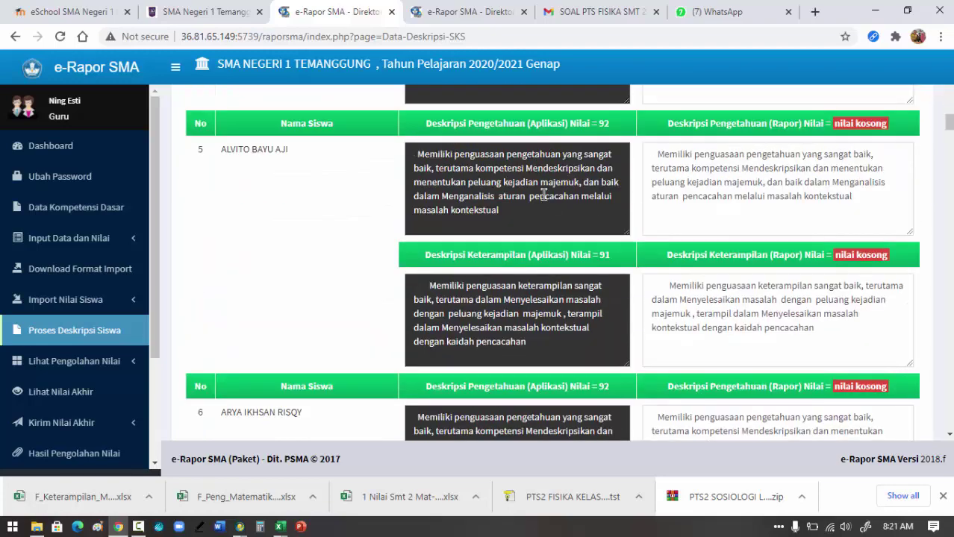
{"action": "scroll", "coordinate": [543, 144], "scroll_direction": "down", "scroll_amount": 4}
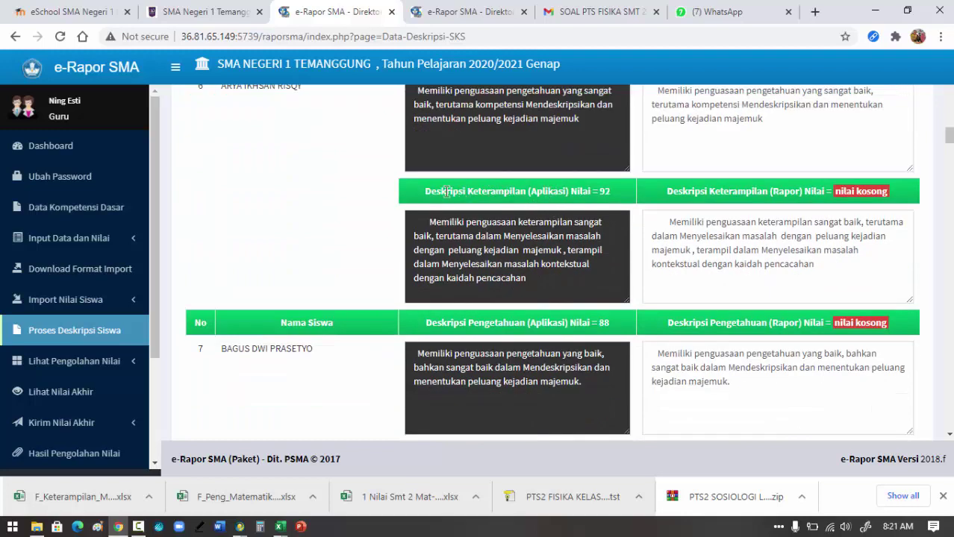
{"action": "scroll", "coordinate": [723, 252], "scroll_direction": "down", "scroll_amount": 2}
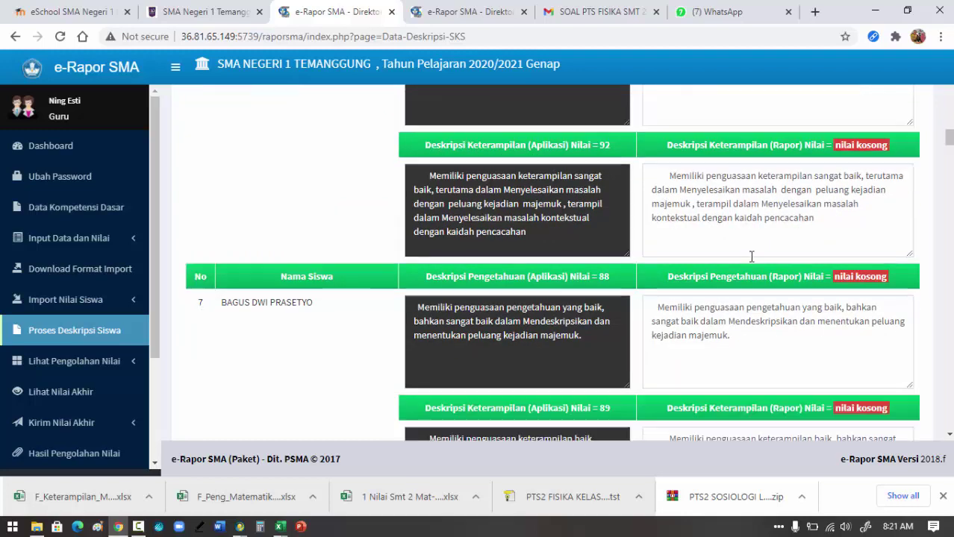
{"action": "scroll", "coordinate": [709, 223], "scroll_direction": "down", "scroll_amount": 6}
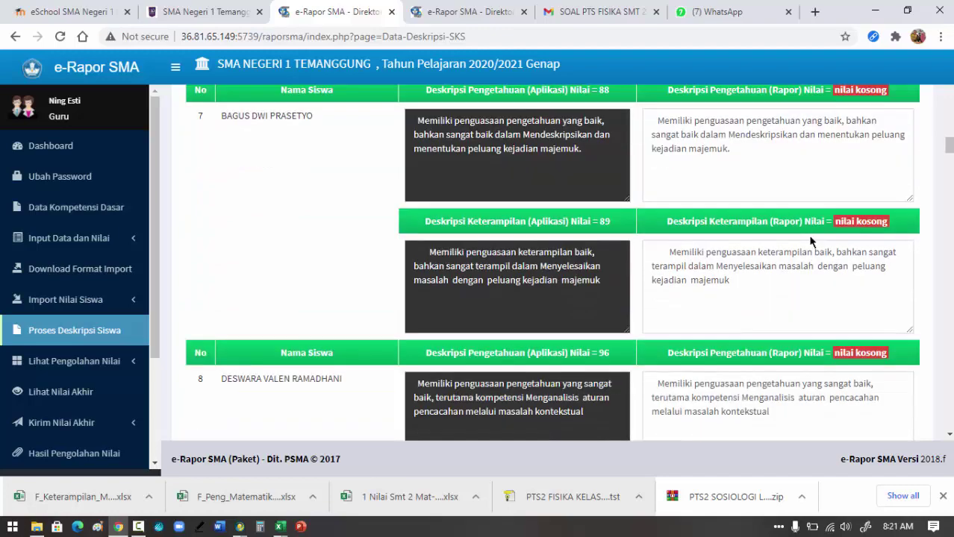
{"action": "scroll", "coordinate": [543, 222], "scroll_direction": "down", "scroll_amount": 8}
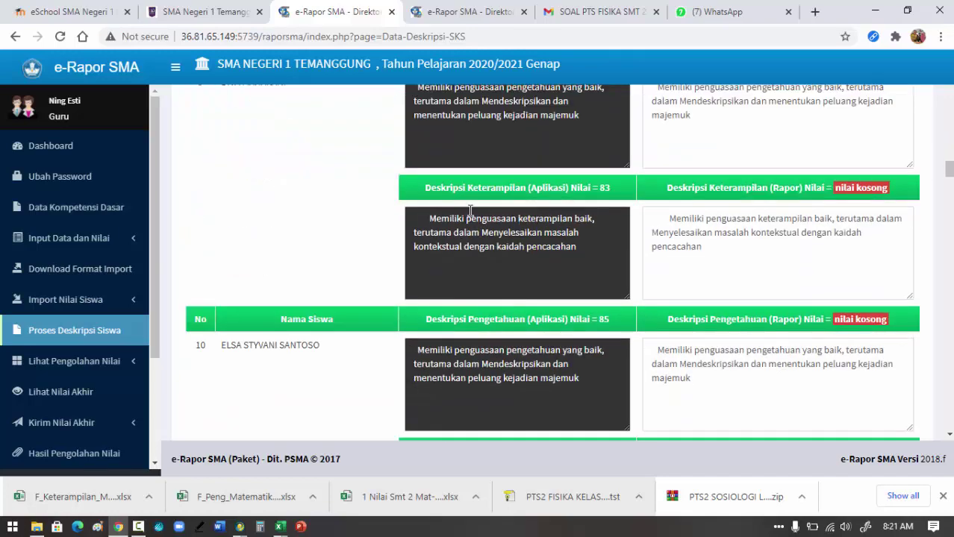
{"action": "scroll", "coordinate": [698, 217], "scroll_direction": "down", "scroll_amount": 15}
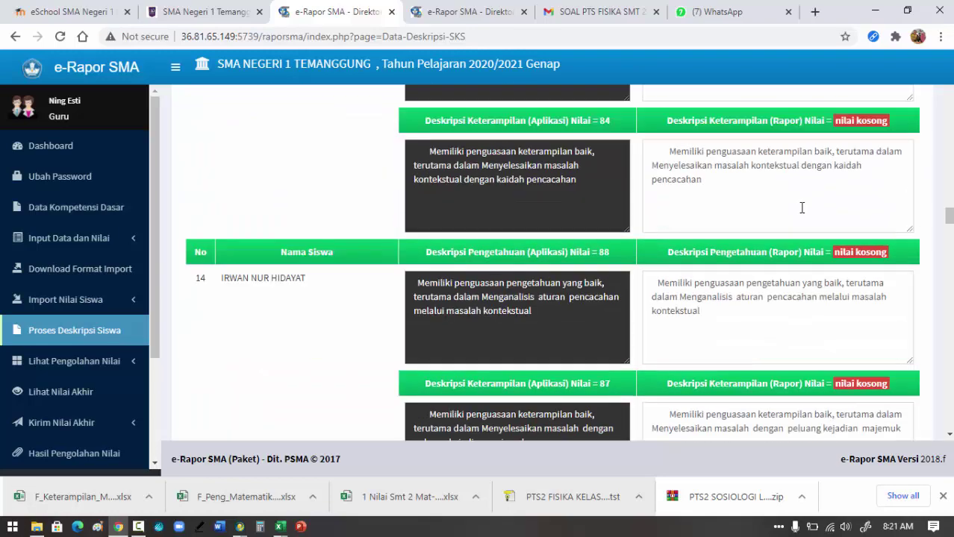
{"action": "scroll", "coordinate": [660, 194], "scroll_direction": "down", "scroll_amount": 15}
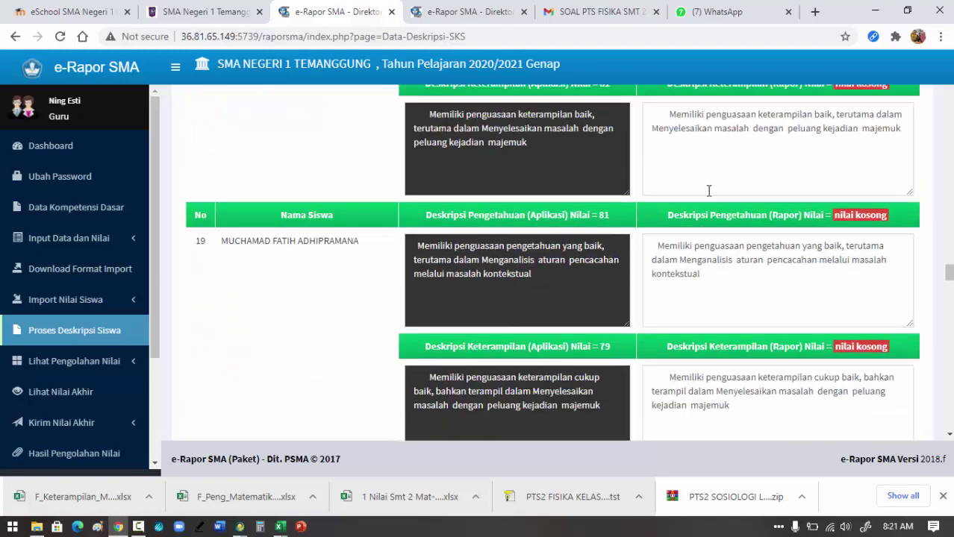
{"action": "scroll", "coordinate": [656, 193], "scroll_direction": "down", "scroll_amount": 4}
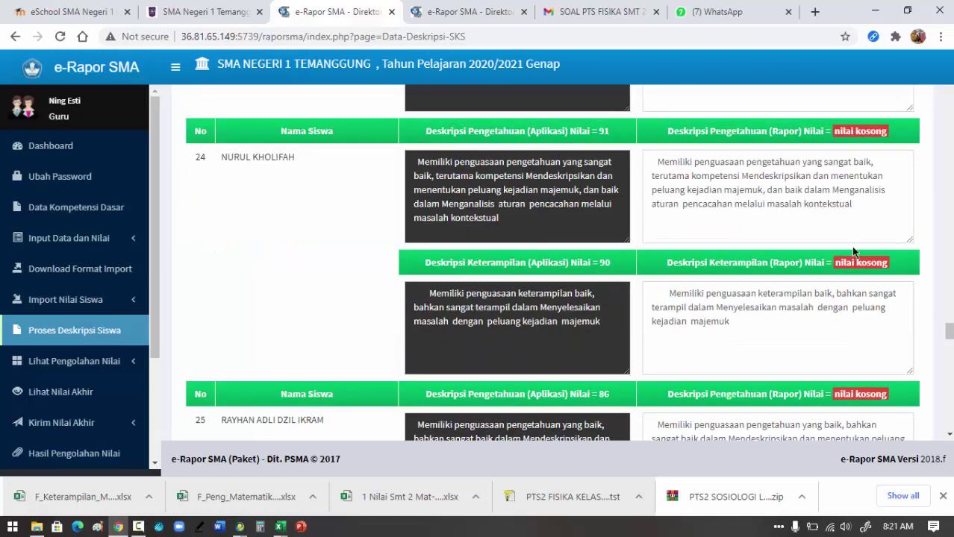
{"action": "left_click_drag", "start_coordinate": [948, 328], "coordinate": [948, 421]}
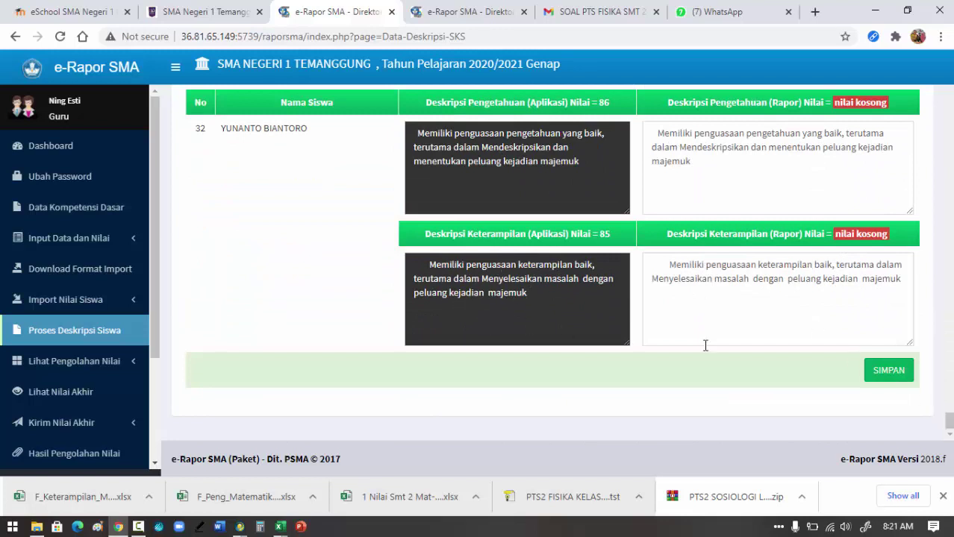
{"action": "left_click", "coordinate": [898, 374]}
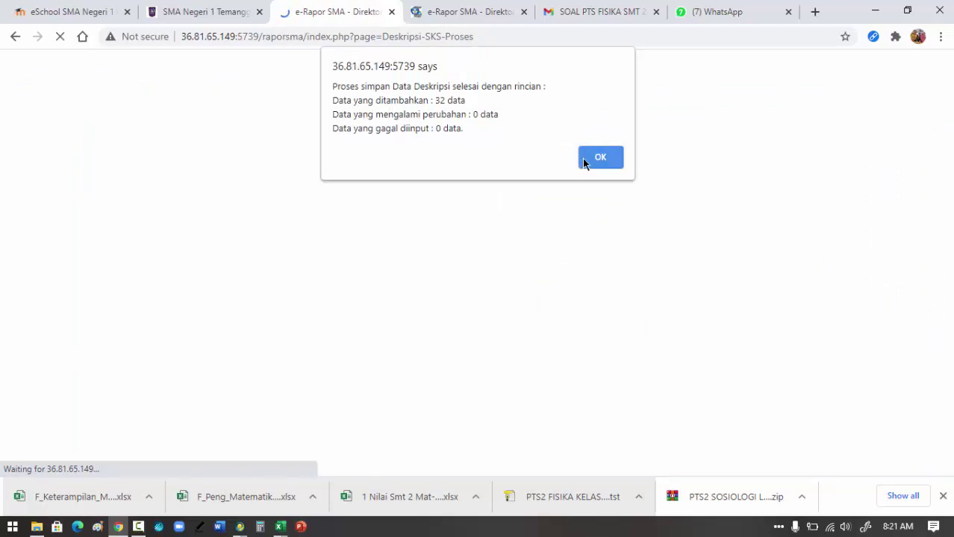
{"action": "left_click", "coordinate": [582, 158]}
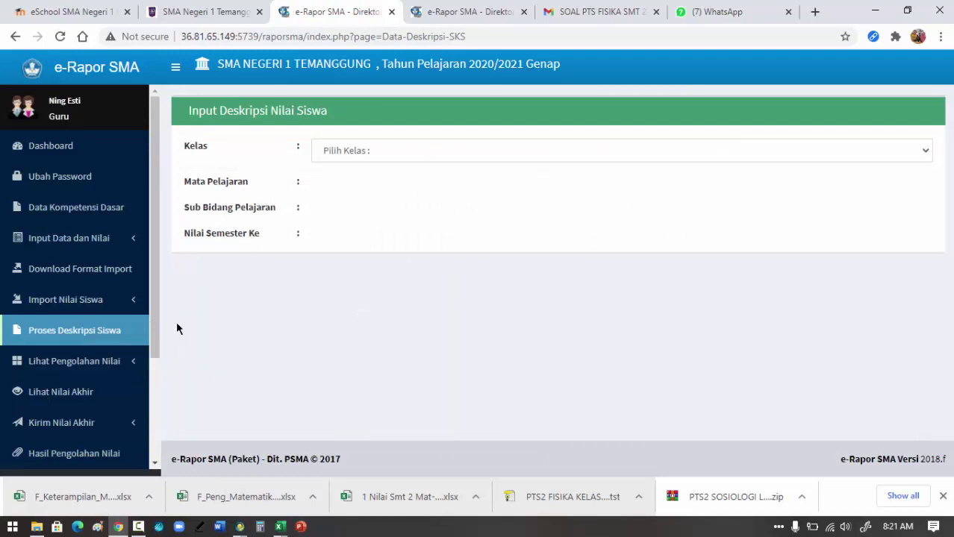
Display the processed Nilai Pengetahuan for XII MIPA 6, Matematika (Umum), Umum / Tanpa sub bidang, and review KD 3.3 and 3.4 down to the last student.
{"action": "left_click", "coordinate": [91, 364]}
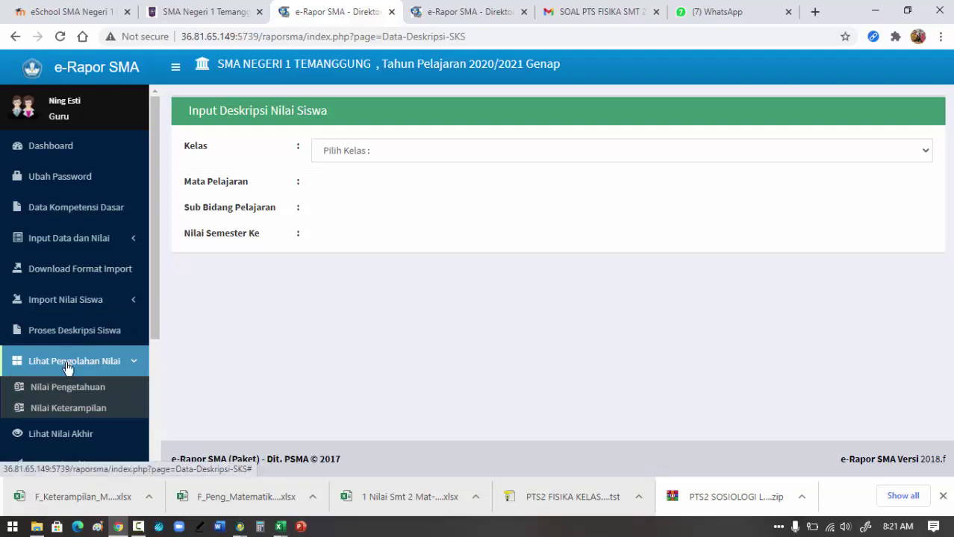
{"action": "left_click", "coordinate": [72, 388]}
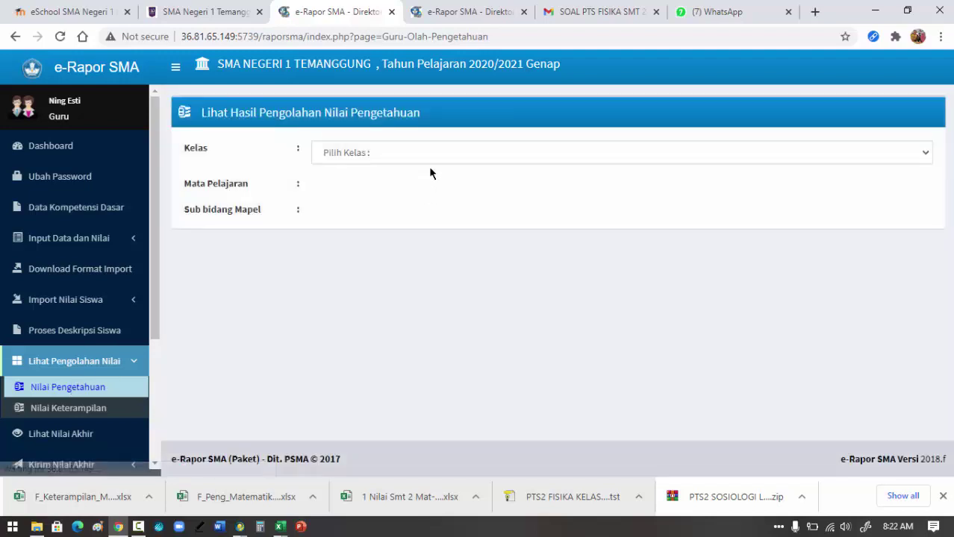
{"action": "left_click", "coordinate": [431, 156]}
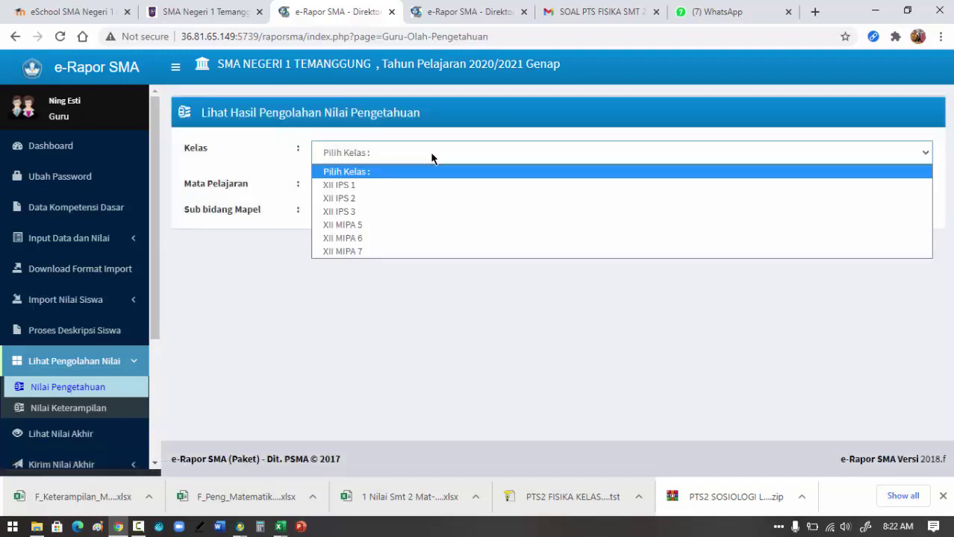
{"action": "left_click", "coordinate": [376, 238]}
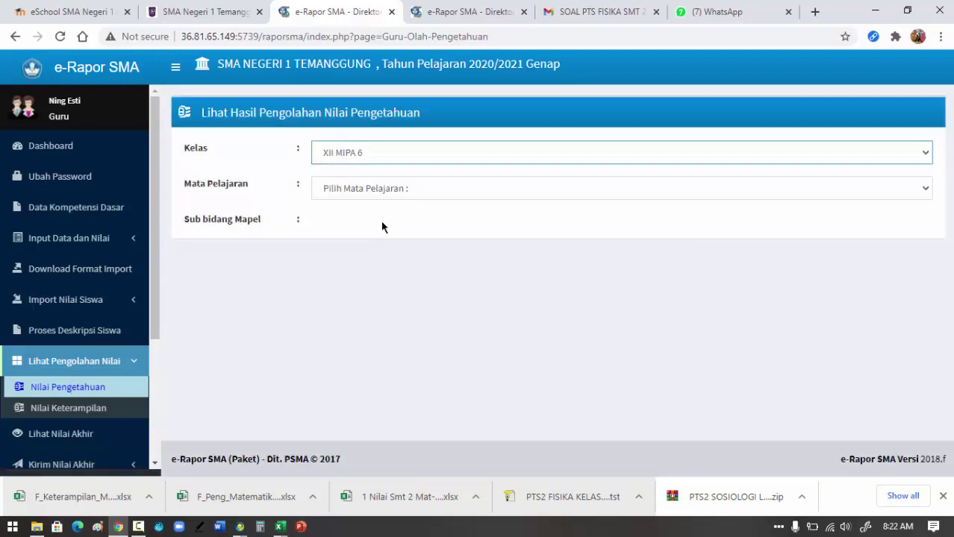
{"action": "left_click", "coordinate": [390, 187]}
{"action": "left_click", "coordinate": [379, 218]}
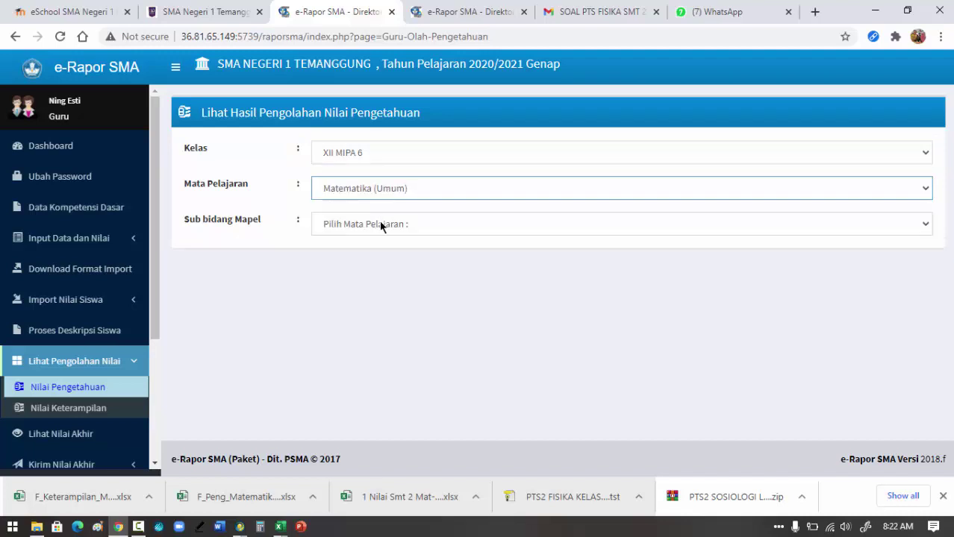
{"action": "left_click", "coordinate": [383, 225]}
{"action": "left_click", "coordinate": [373, 256]}
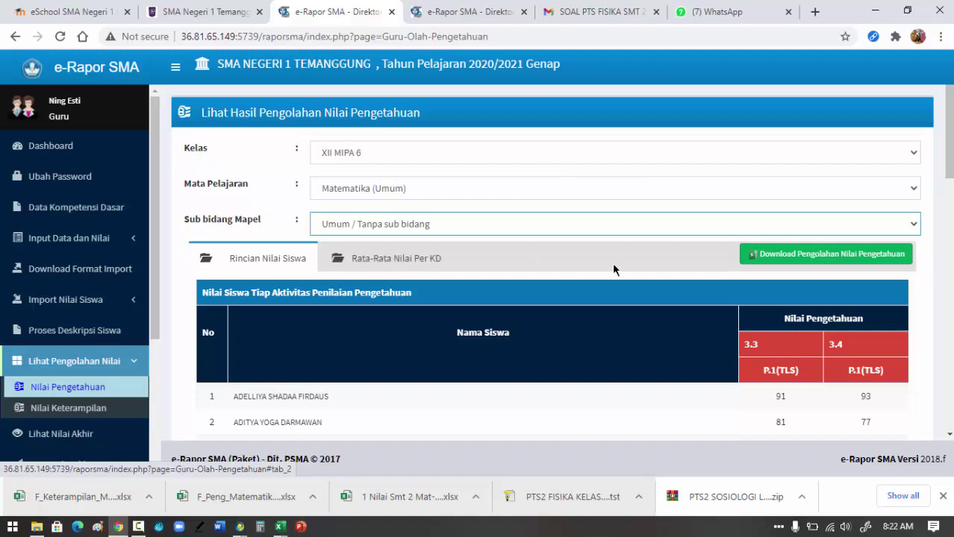
{"action": "scroll", "coordinate": [679, 283], "scroll_direction": "down", "scroll_amount": 2}
{"action": "scroll", "coordinate": [688, 284], "scroll_direction": "down", "scroll_amount": 2}
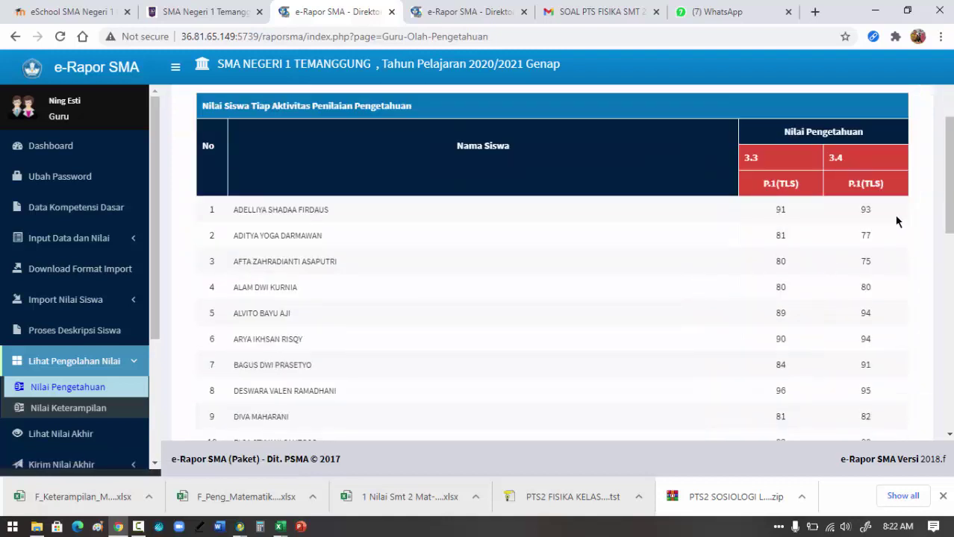
{"action": "scroll", "coordinate": [784, 201], "scroll_direction": "down", "scroll_amount": 1}
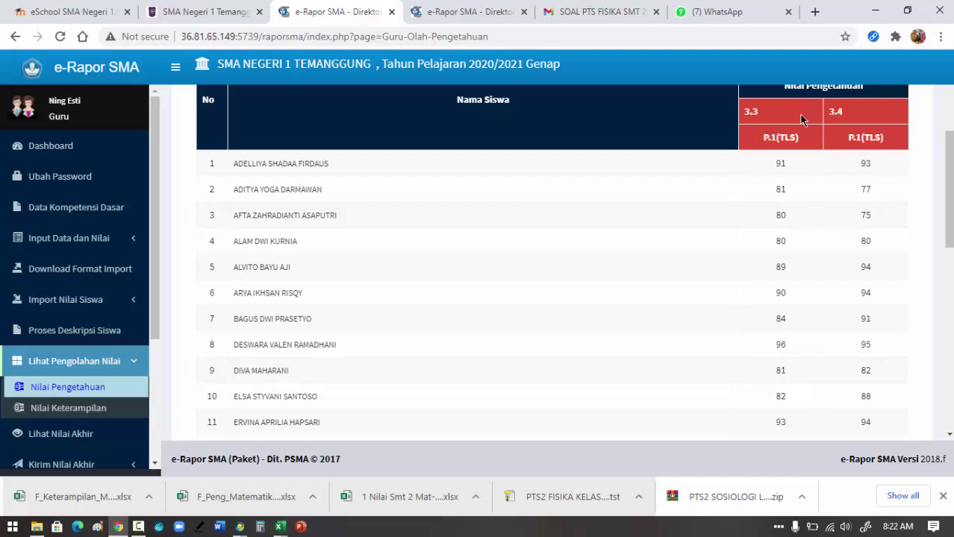
{"action": "scroll", "coordinate": [870, 161], "scroll_direction": "down", "scroll_amount": 8}
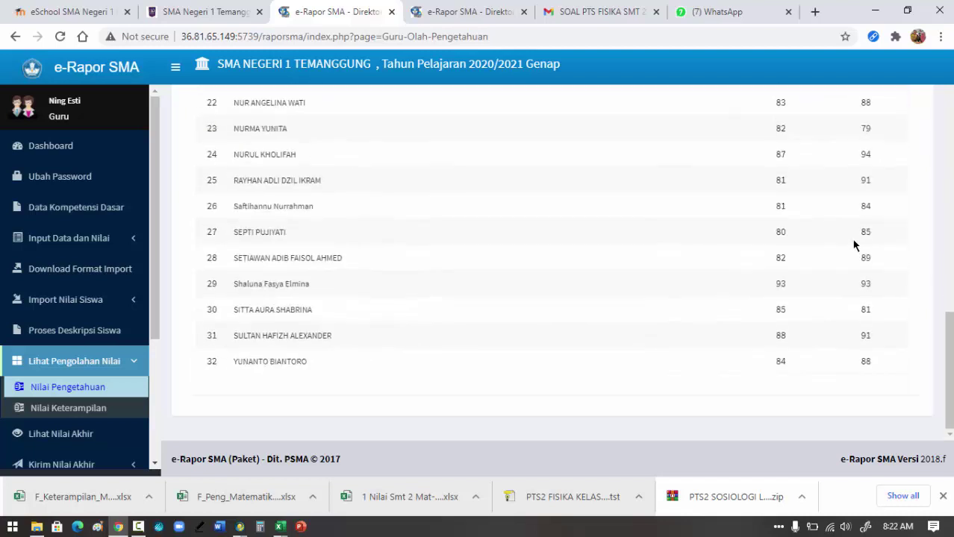
{"action": "scroll", "coordinate": [499, 279], "scroll_direction": "up", "scroll_amount": 8}
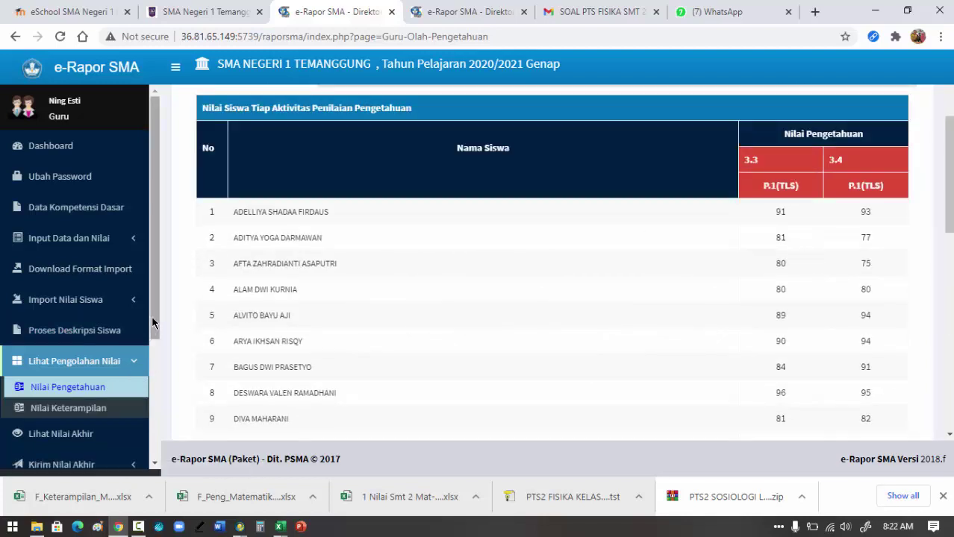
Display Lihat Nilai Akhir for XII MIPA 6, Matematika (Umum), Umum/Tanpa Sub Bidang, Semester 6, and review the students' Nilai Rapor table.
{"action": "left_click_drag", "start_coordinate": [152, 315], "coordinate": [156, 357]}
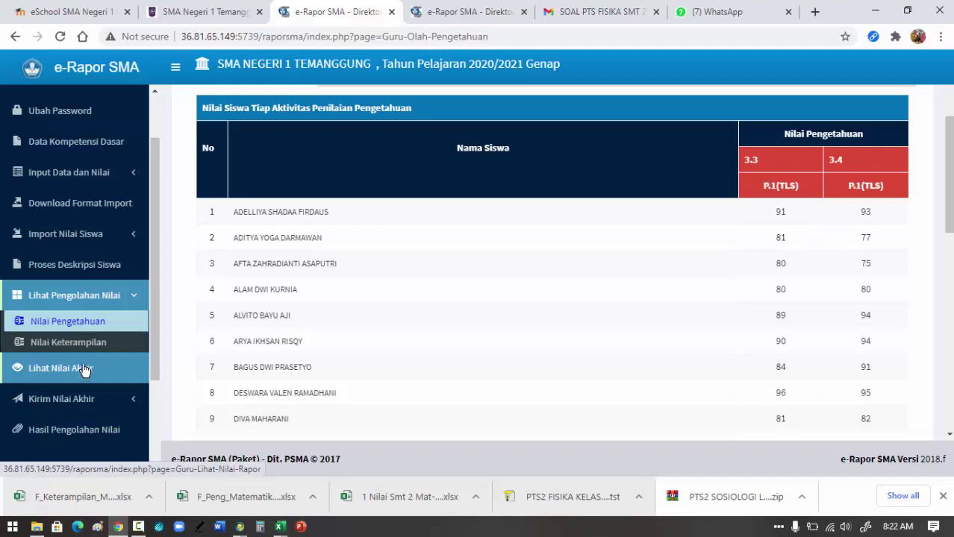
{"action": "left_click", "coordinate": [83, 371]}
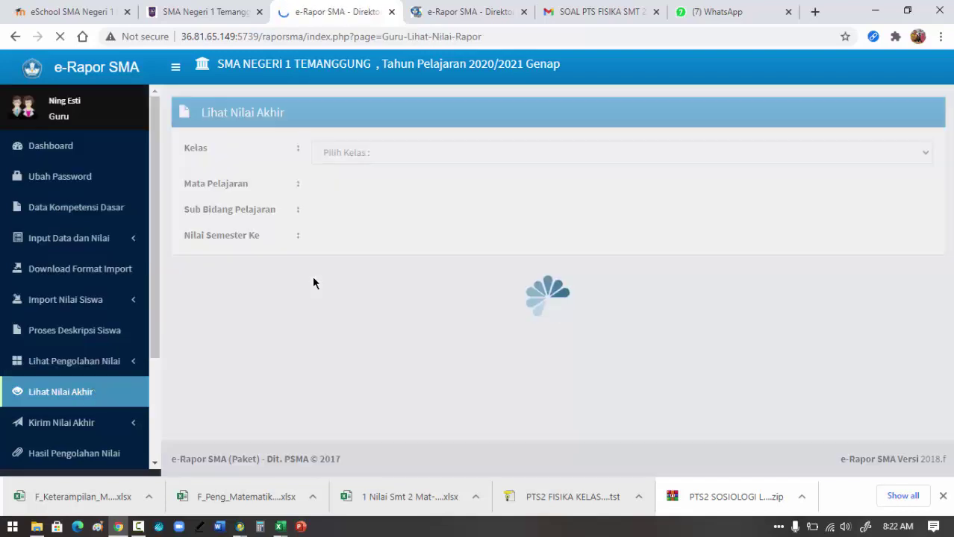
{"action": "left_click", "coordinate": [400, 157]}
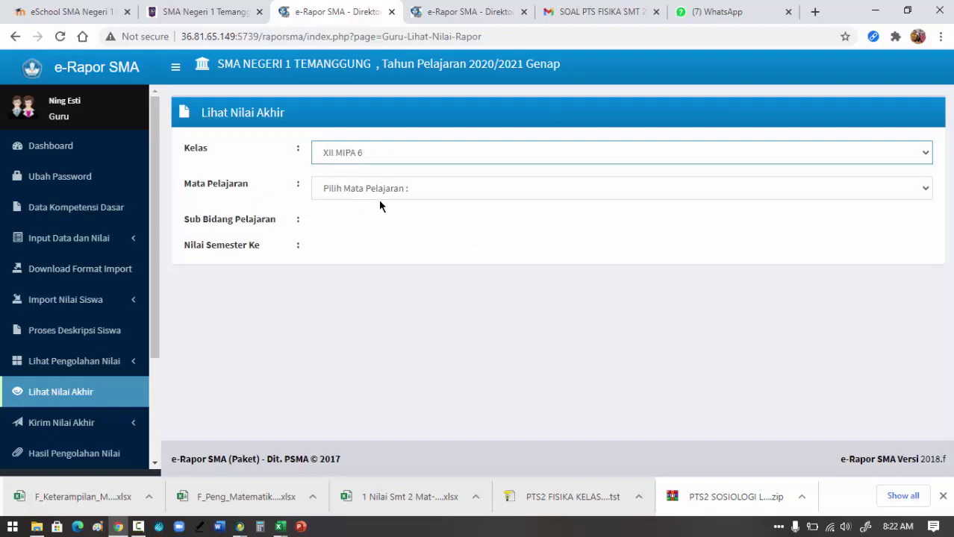
{"action": "left_click", "coordinate": [379, 192]}
{"action": "left_click", "coordinate": [379, 222]}
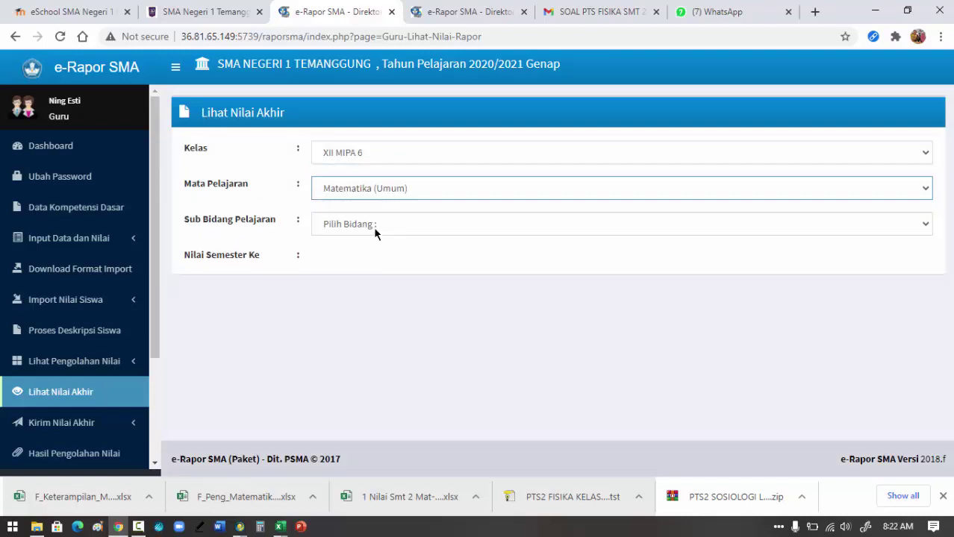
{"action": "left_click", "coordinate": [374, 228]}
{"action": "left_click", "coordinate": [373, 256]}
{"action": "left_click", "coordinate": [373, 261]}
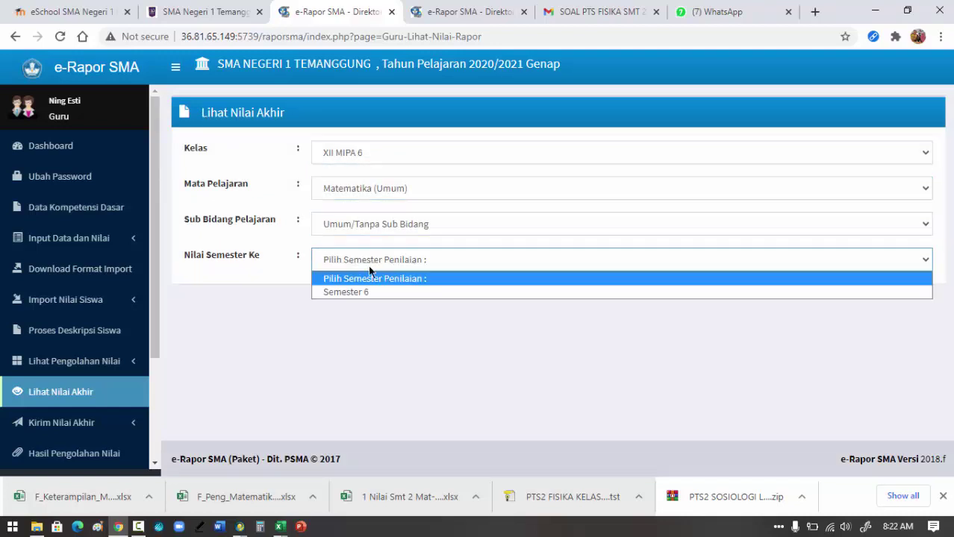
{"action": "left_click", "coordinate": [367, 292]}
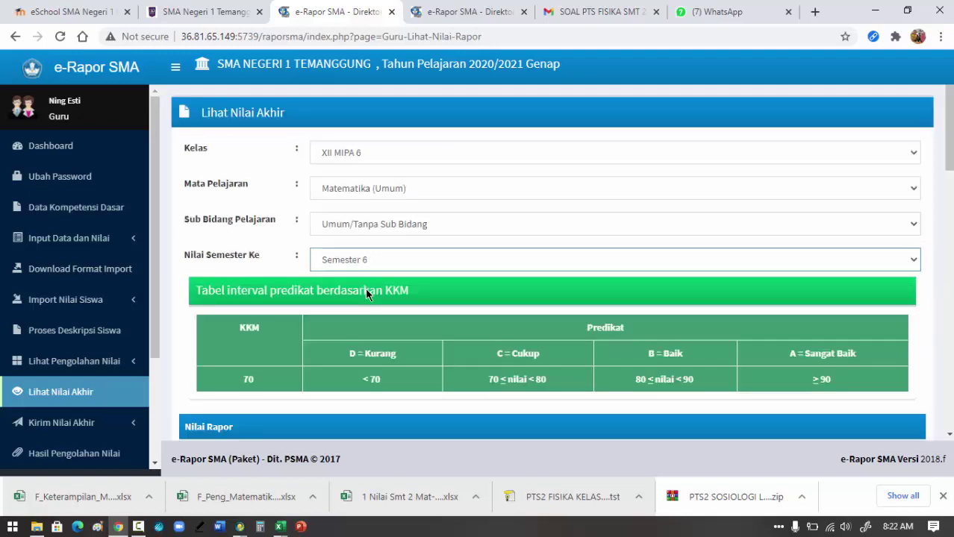
{"action": "scroll", "coordinate": [612, 287], "scroll_direction": "down", "scroll_amount": 4}
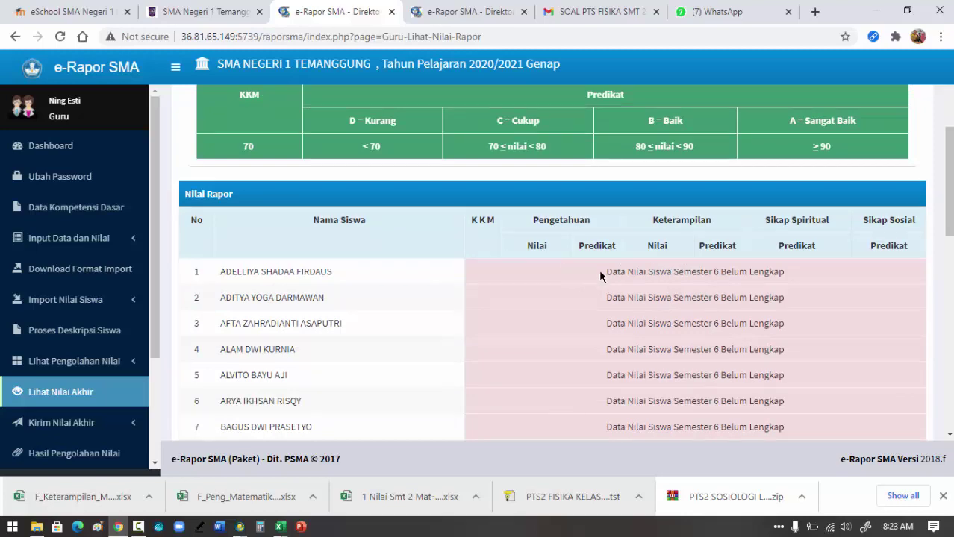
{"action": "scroll", "coordinate": [711, 284], "scroll_direction": "down", "scroll_amount": 3}
{"action": "scroll", "coordinate": [712, 285], "scroll_direction": "up", "scroll_amount": 3}
{"action": "scroll", "coordinate": [712, 286], "scroll_direction": "up", "scroll_amount": 1}
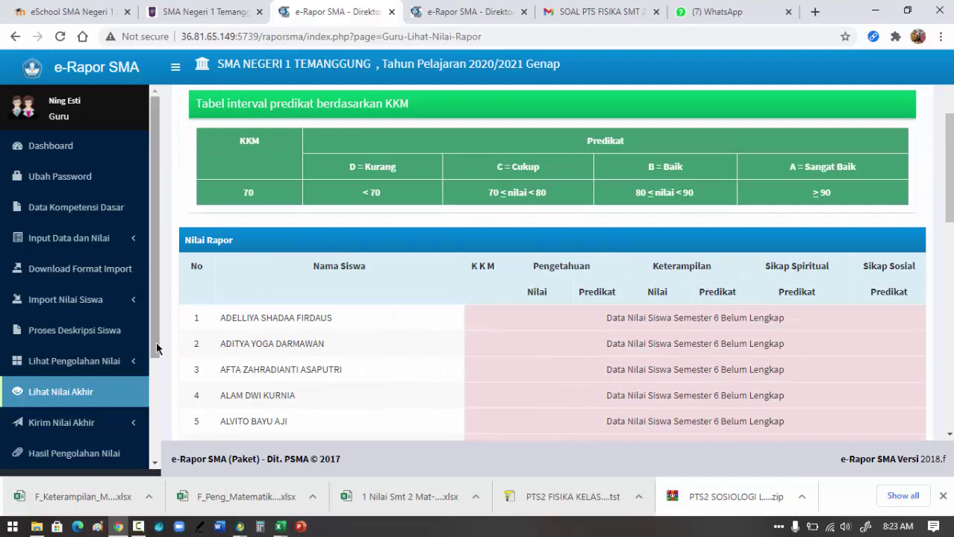
Load Input Nilai Sikap Spiritual for class XII MIPA 6, Matematika (Umum), Semester 6.
{"action": "scroll", "coordinate": [156, 348], "scroll_direction": "down", "scroll_amount": 1}
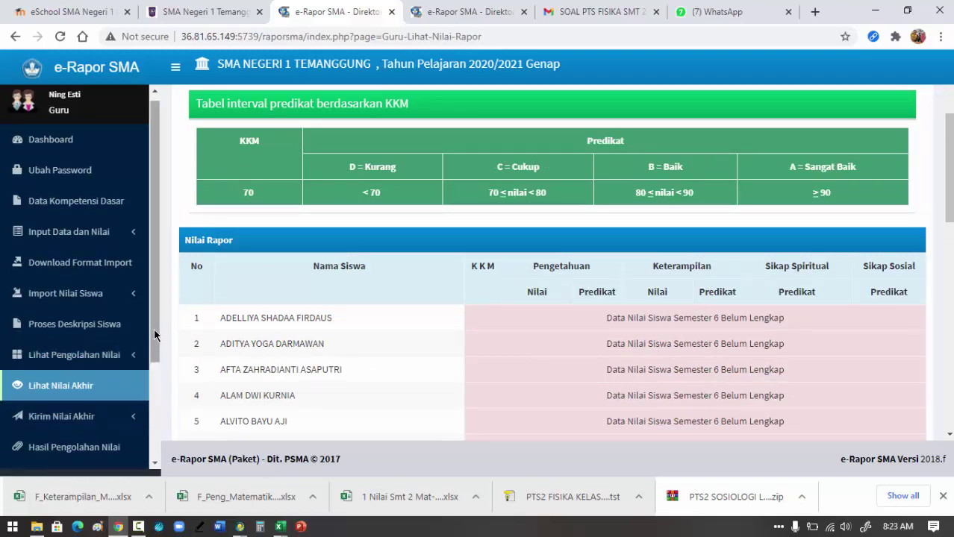
{"action": "scroll", "coordinate": [155, 334], "scroll_direction": "up", "scroll_amount": 1}
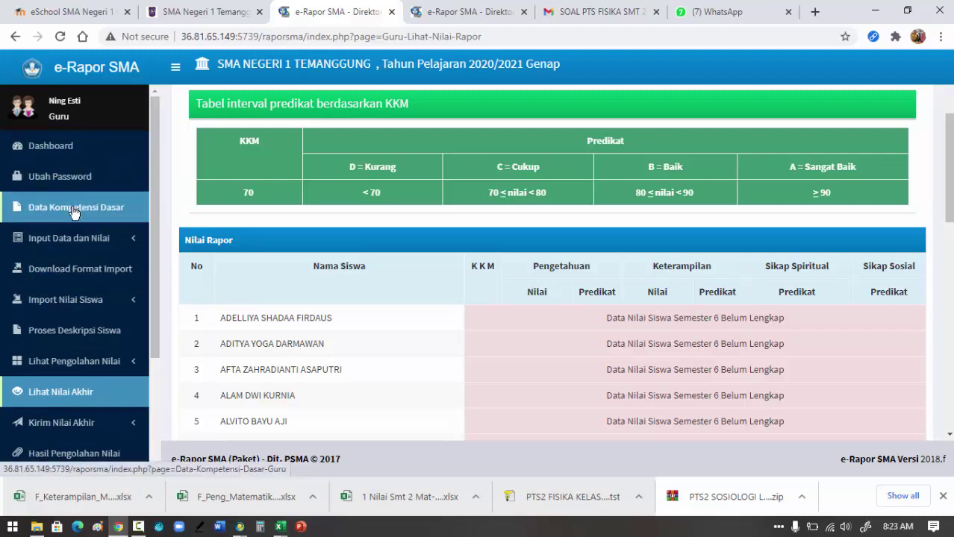
{"action": "left_click", "coordinate": [71, 245]}
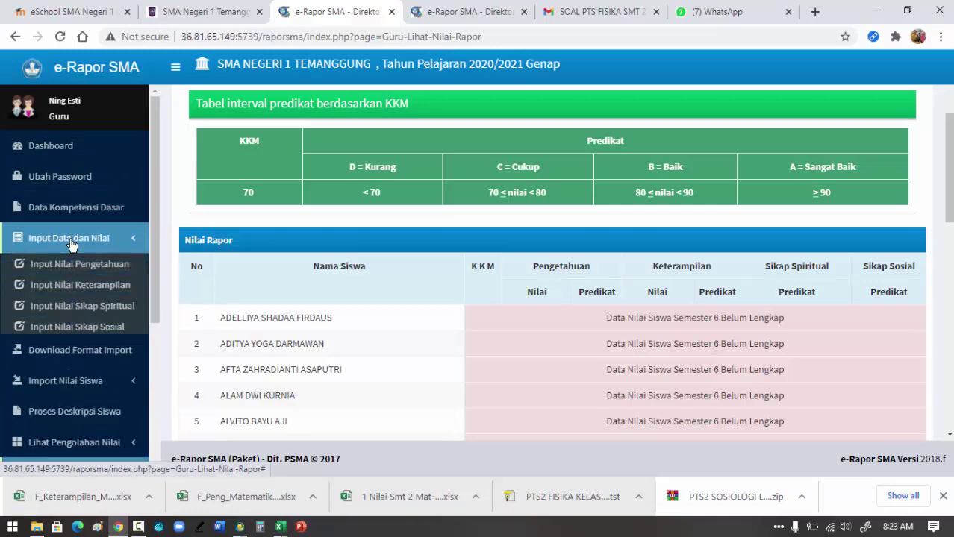
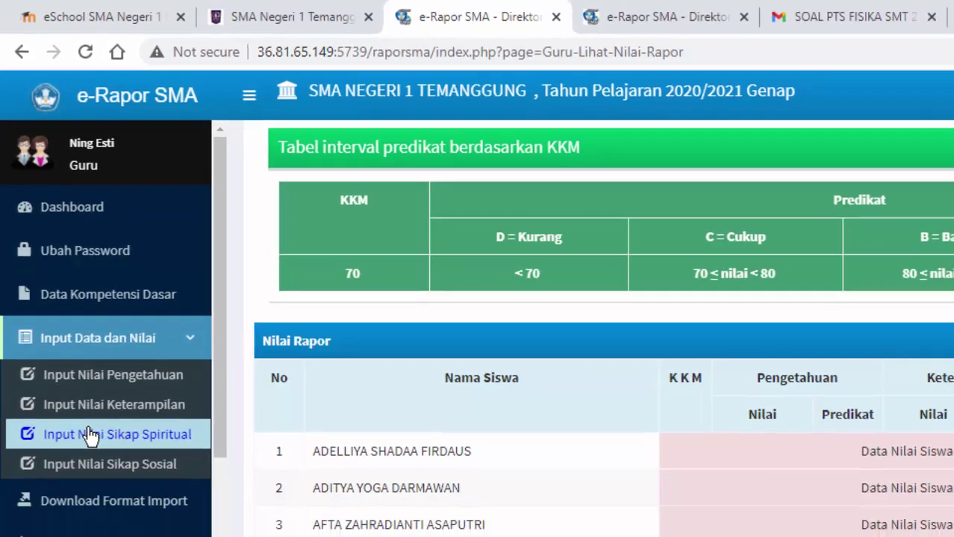
{"action": "left_click", "coordinate": [95, 455]}
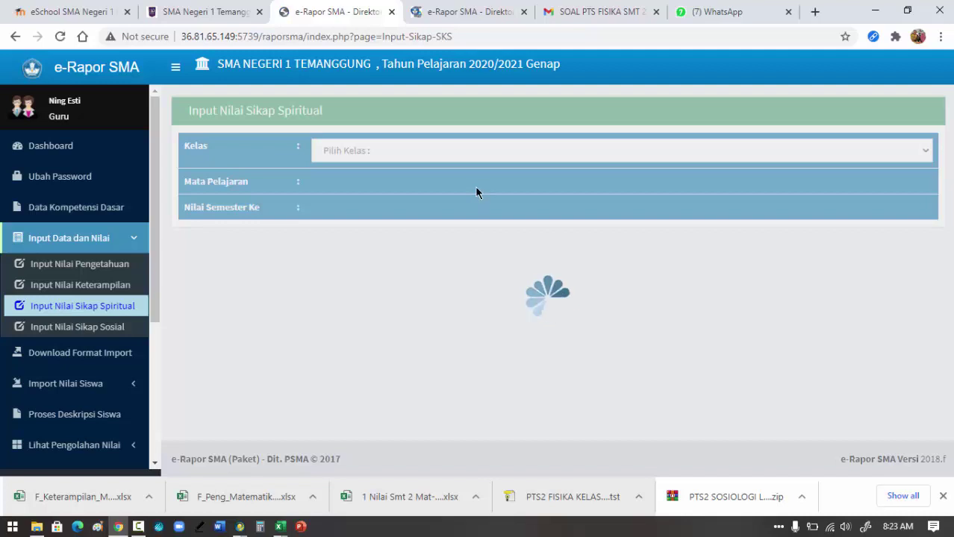
{"action": "left_click", "coordinate": [476, 156]}
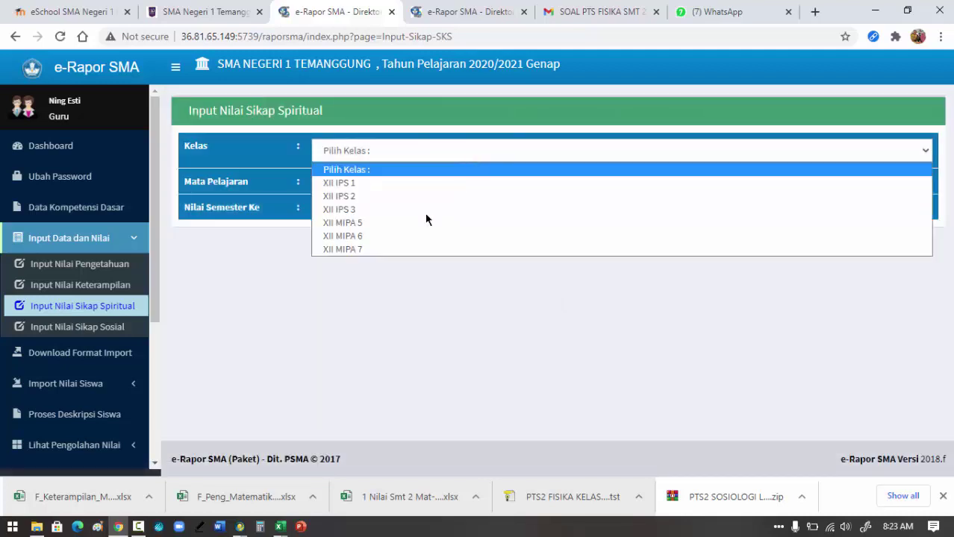
{"action": "left_click", "coordinate": [380, 238]}
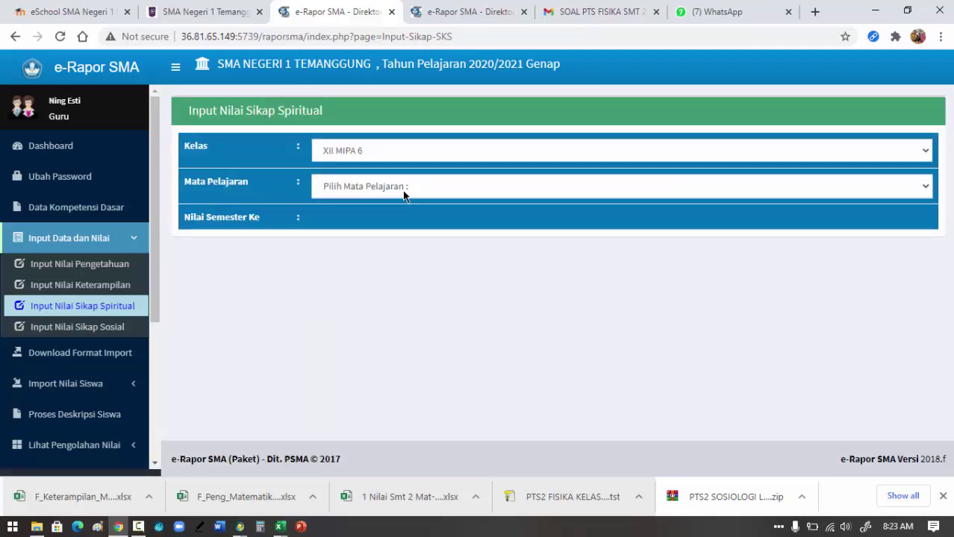
{"action": "left_click", "coordinate": [402, 192]}
{"action": "left_click", "coordinate": [399, 220]}
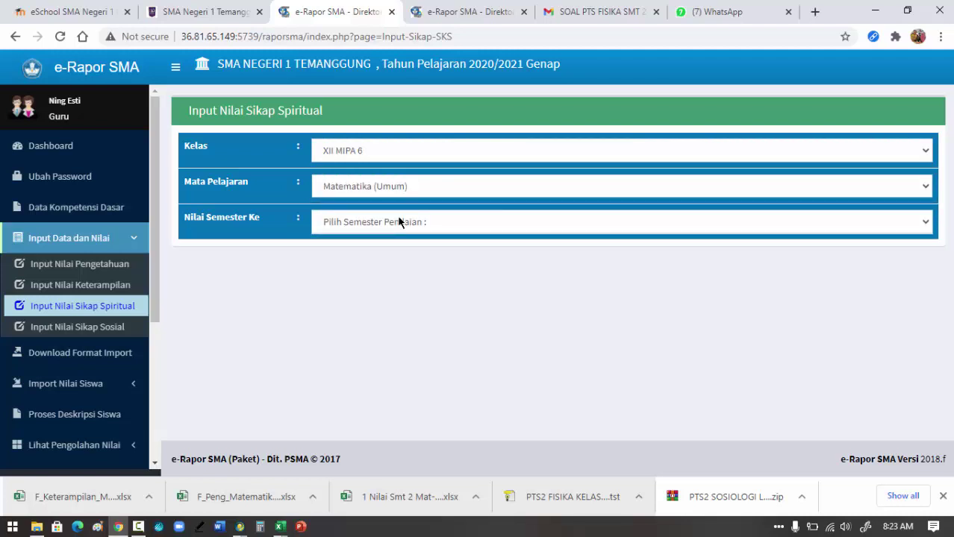
{"action": "left_click", "coordinate": [400, 221]}
{"action": "left_click", "coordinate": [375, 253]}
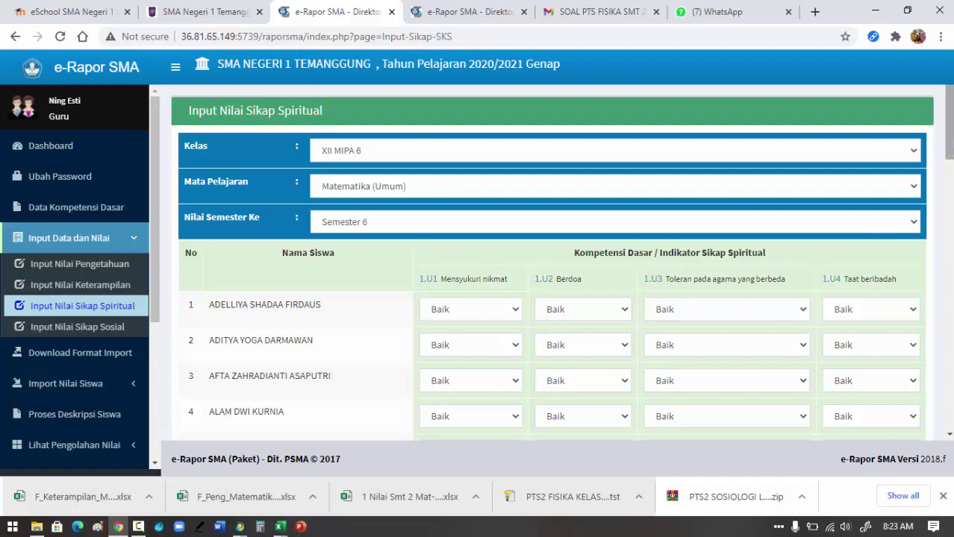
Review the Sikap Spiritual ratings down to the last student, keeping Baik for the first student's 1.U1 and 1.U2, and save them.
{"action": "left_click_drag", "start_coordinate": [950, 148], "coordinate": [950, 182]}
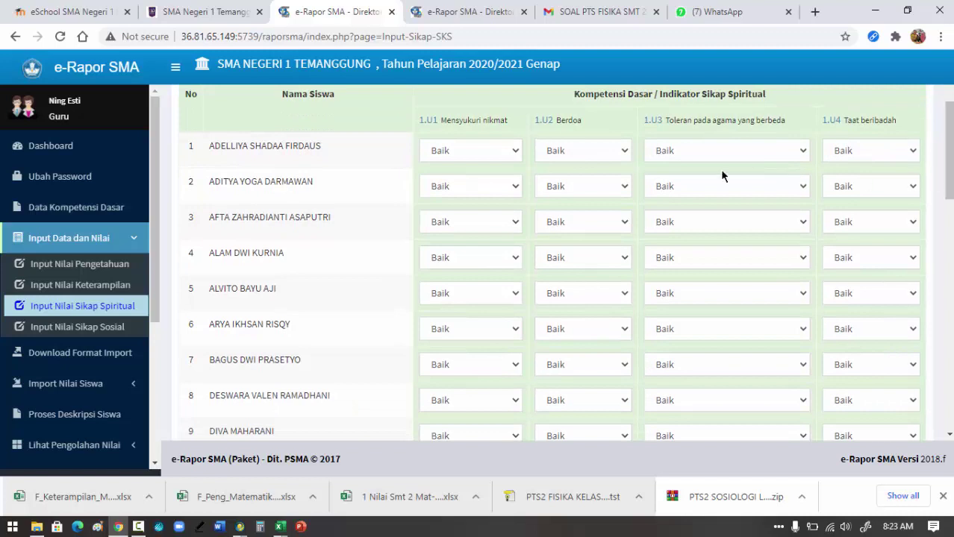
{"action": "left_click", "coordinate": [514, 154]}
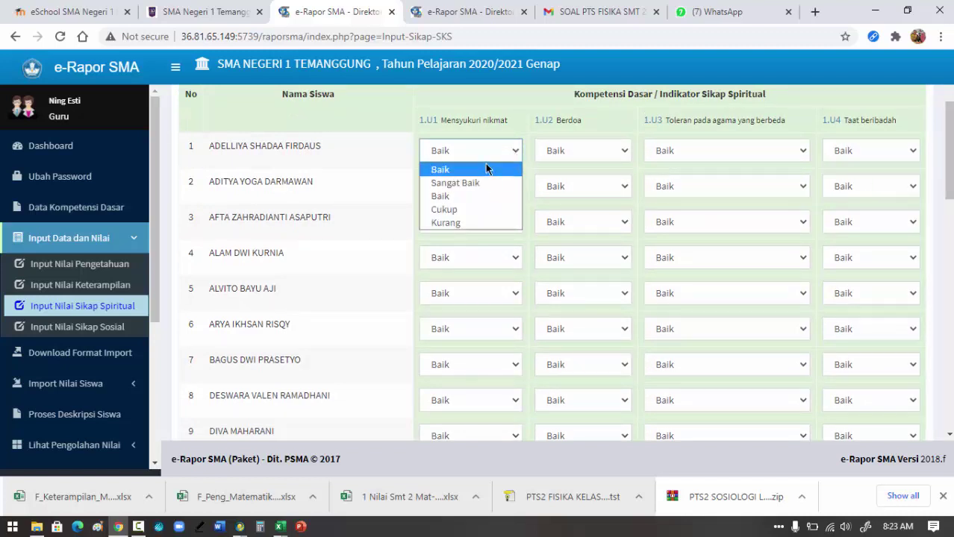
{"action": "left_click", "coordinate": [481, 156]}
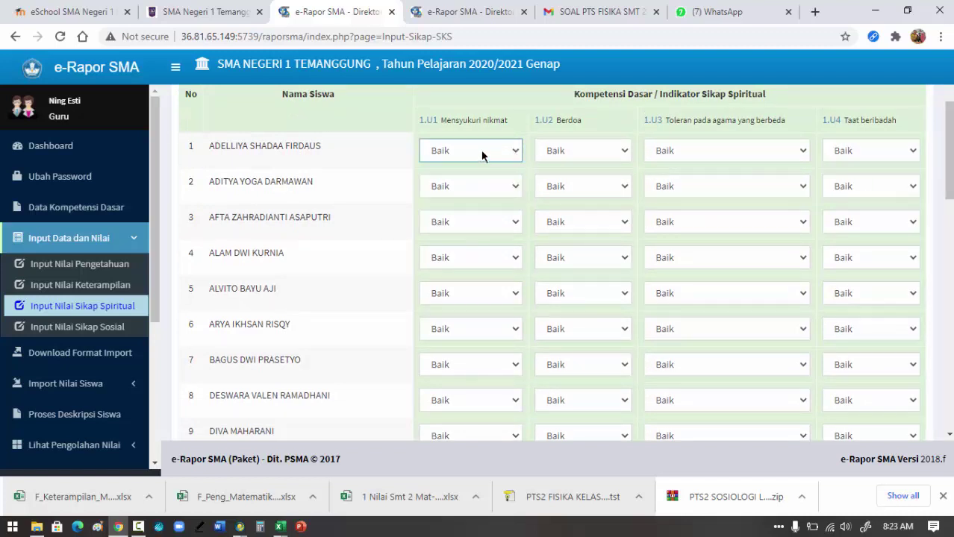
{"action": "left_click", "coordinate": [579, 153]}
{"action": "left_click", "coordinate": [578, 153]}
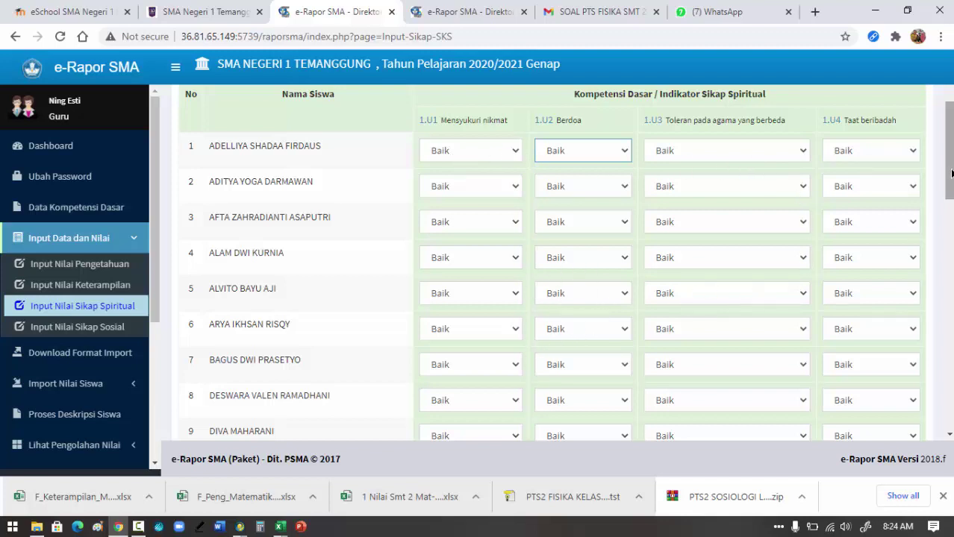
{"action": "left_click_drag", "start_coordinate": [951, 173], "coordinate": [951, 411]}
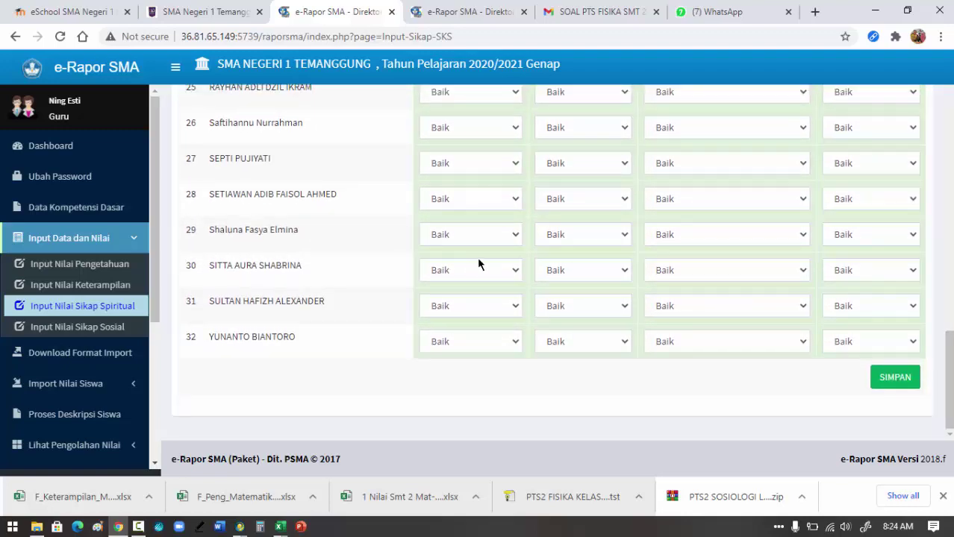
{"action": "left_click", "coordinate": [896, 378]}
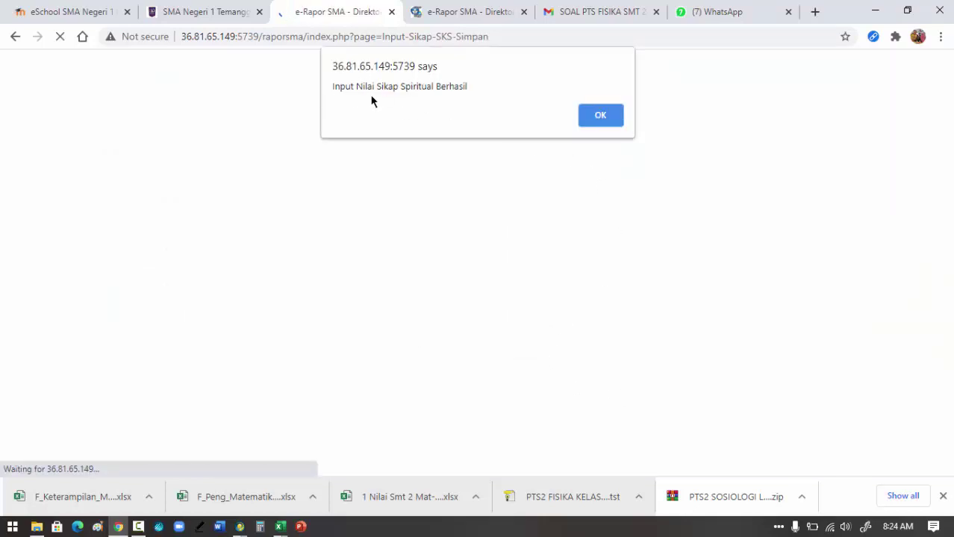
{"action": "left_click", "coordinate": [593, 113]}
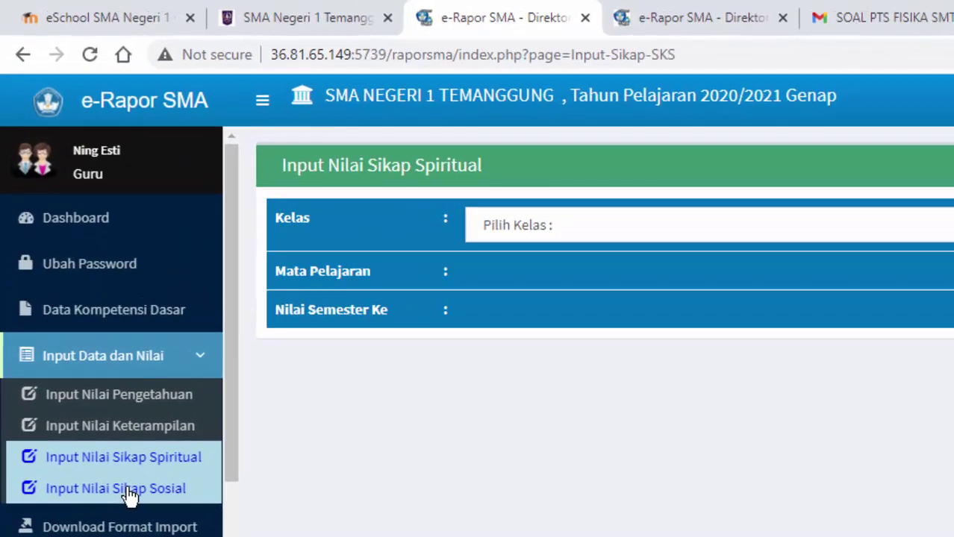
Load Input Nilai Sikap Sosial for class XII MIPA 6, Matematika (Umum), Semester 6.
{"action": "left_click", "coordinate": [109, 419]}
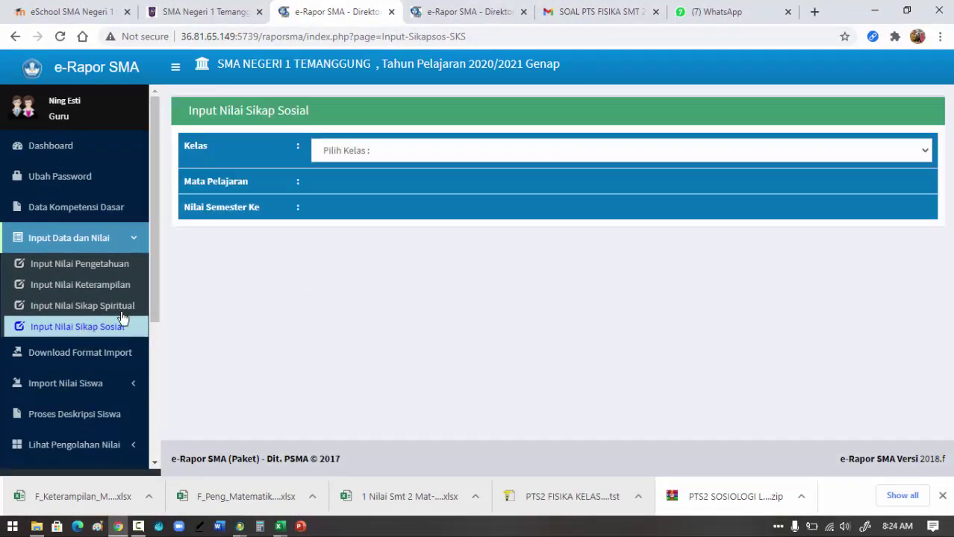
{"action": "left_click", "coordinate": [464, 160]}
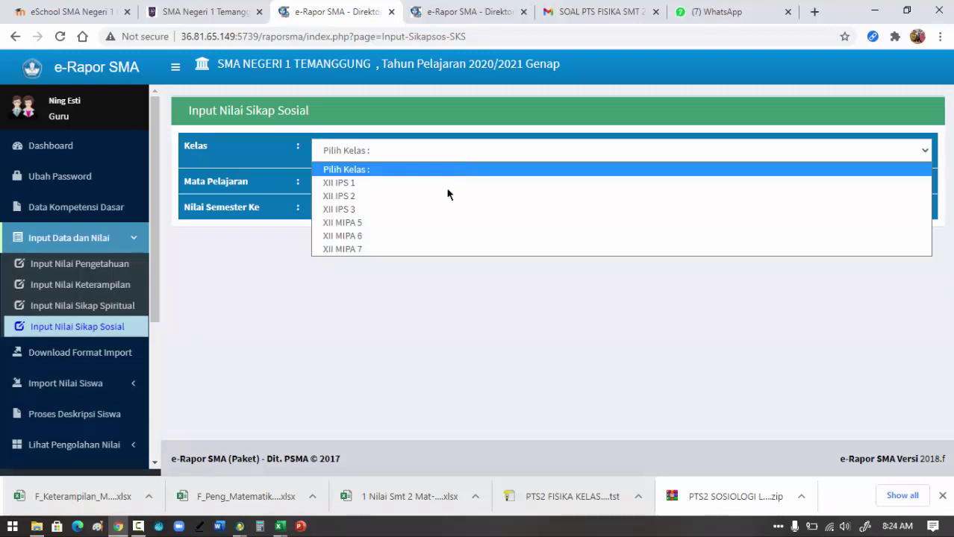
{"action": "left_click", "coordinate": [357, 237]}
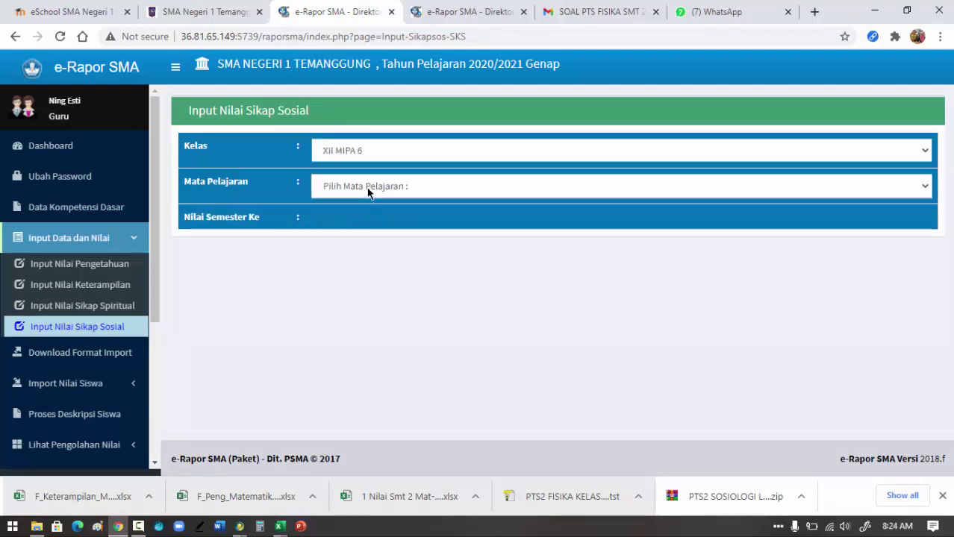
{"action": "left_click", "coordinate": [368, 193]}
{"action": "left_click", "coordinate": [365, 218]}
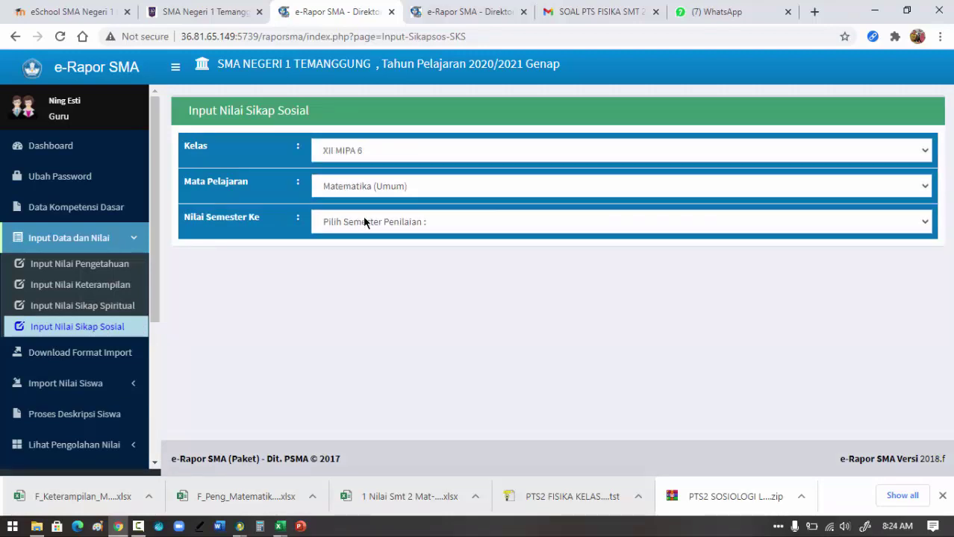
{"action": "left_click", "coordinate": [365, 222]}
{"action": "left_click", "coordinate": [358, 252]}
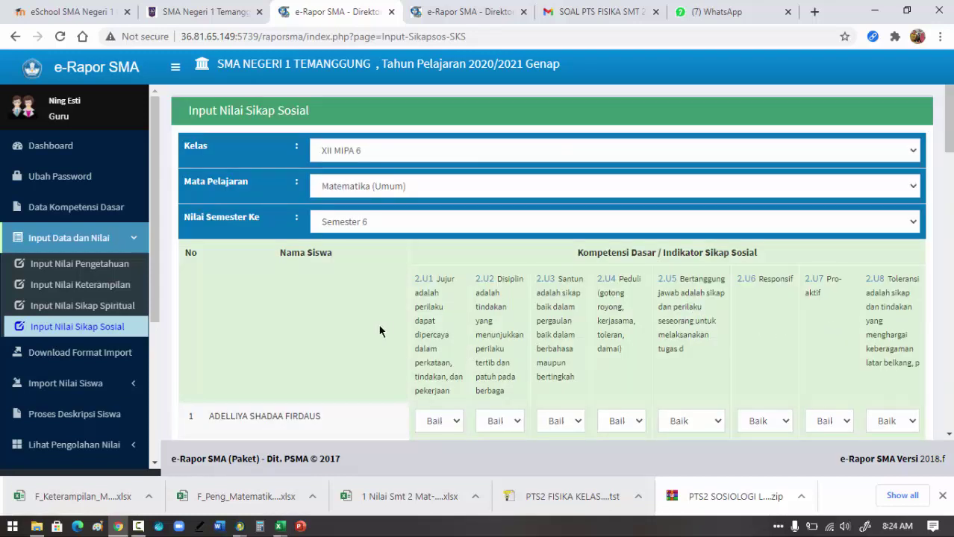
Review the Sikap Sosial ratings down to the last student, keeping Baik for the first student's 2.U2 Disiplin, and save them.
{"action": "scroll", "coordinate": [612, 329], "scroll_direction": "down", "scroll_amount": 2}
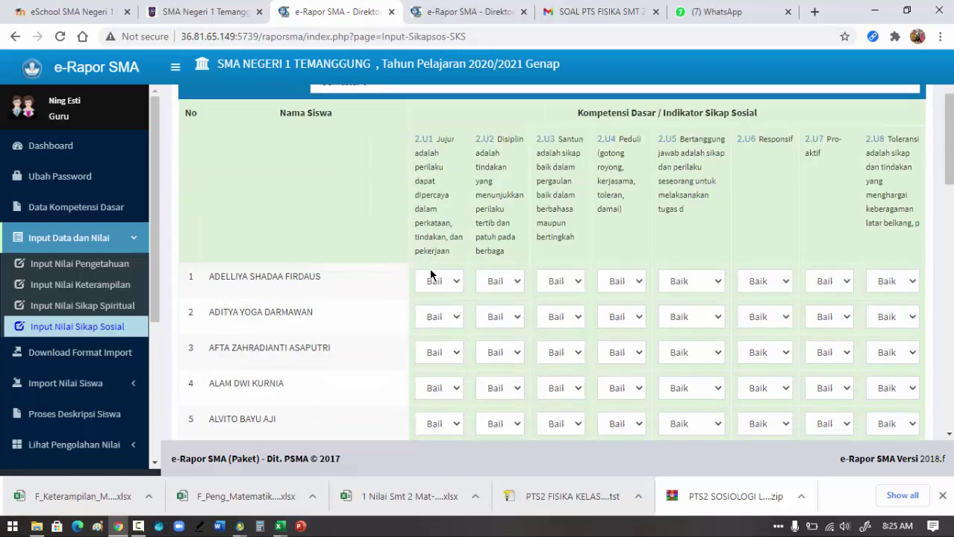
{"action": "left_click", "coordinate": [508, 281]}
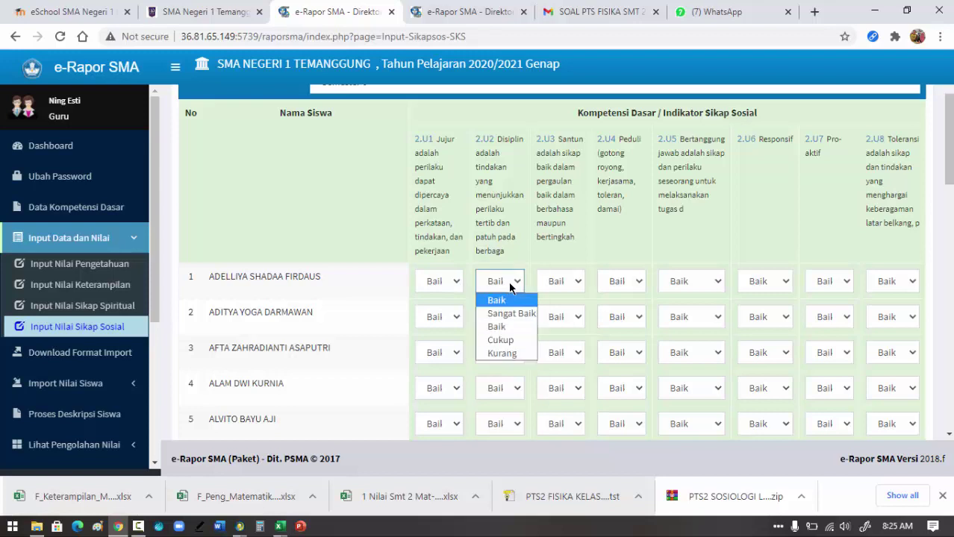
{"action": "left_click", "coordinate": [509, 282]}
{"action": "left_click", "coordinate": [508, 282]}
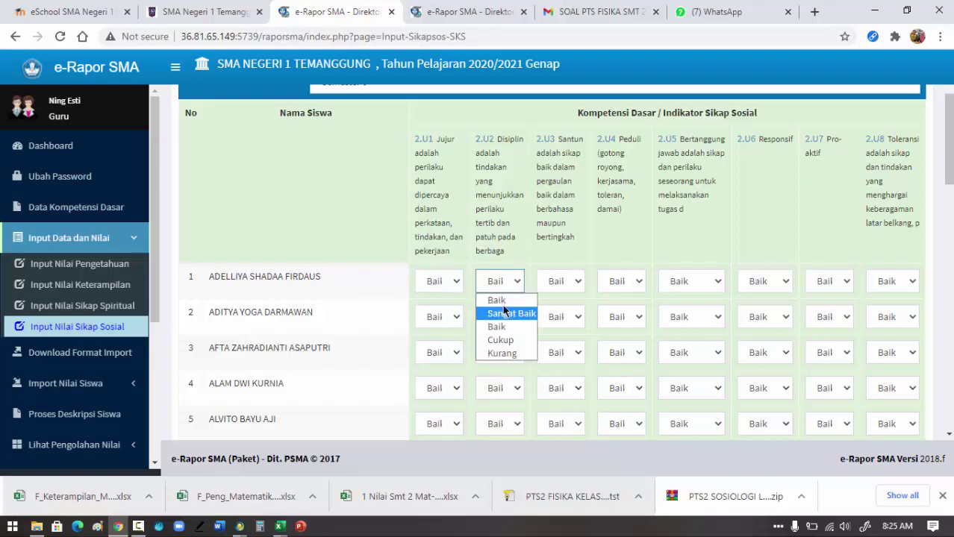
{"action": "left_click", "coordinate": [502, 282]}
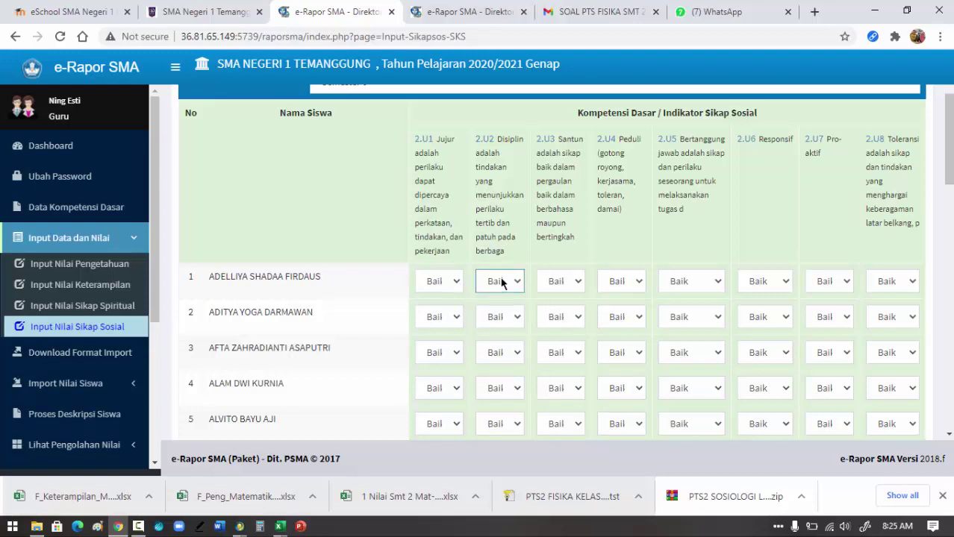
{"action": "scroll", "coordinate": [565, 262], "scroll_direction": "down", "scroll_amount": 10}
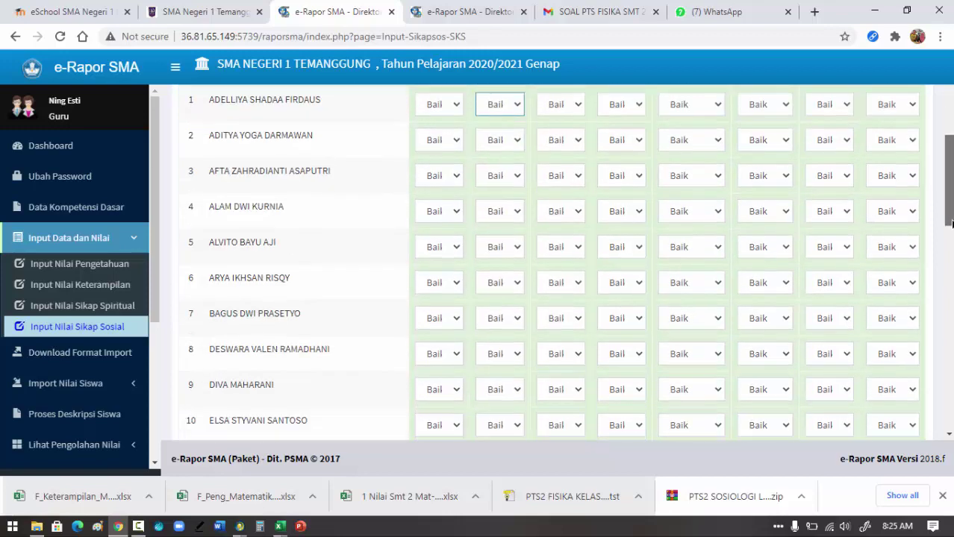
{"action": "scroll", "coordinate": [903, 425], "scroll_direction": "down", "scroll_amount": 1}
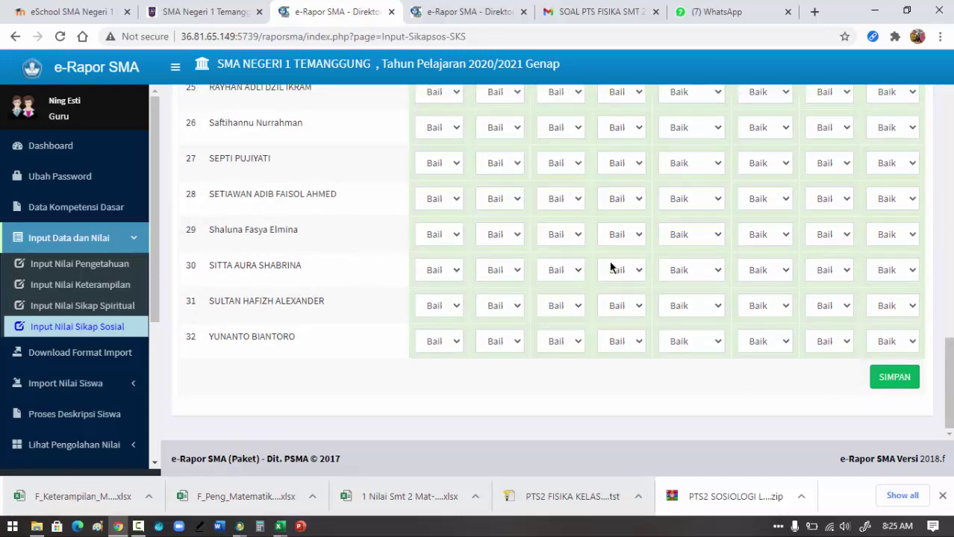
{"action": "left_click", "coordinate": [887, 373]}
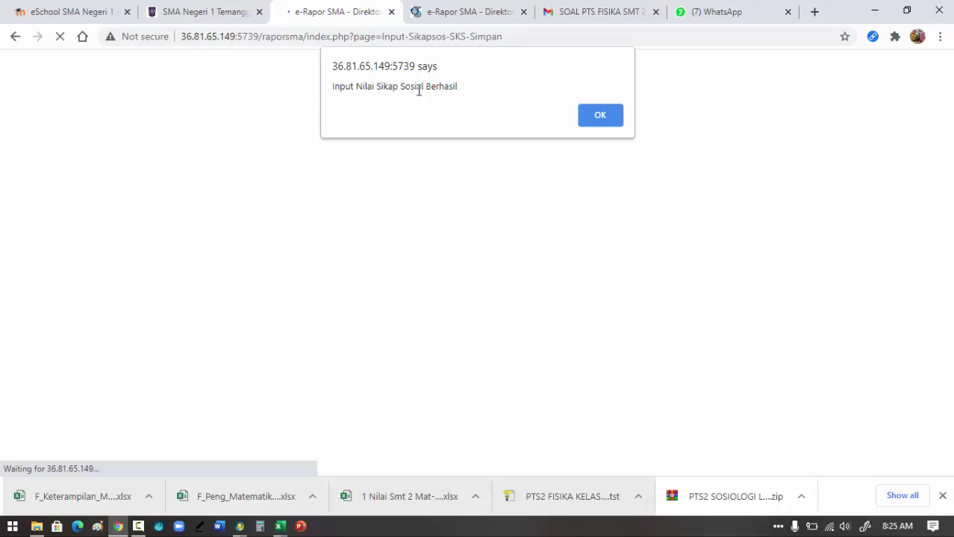
{"action": "left_click", "coordinate": [599, 117]}
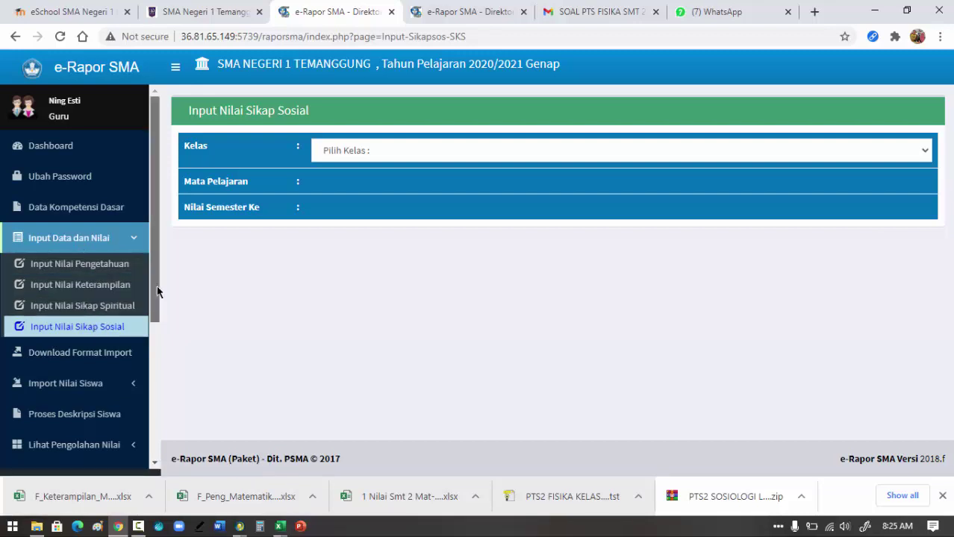
Display Lihat Nilai Akhir for XII MIPA 6, Matematika (Umum), Umum/Tanpa Sub Bidang, Semester 6, and check the grades and both Sikap predicates.
{"action": "left_click_drag", "start_coordinate": [157, 285], "coordinate": [162, 364]}
{"action": "left_click", "coordinate": [85, 355]}
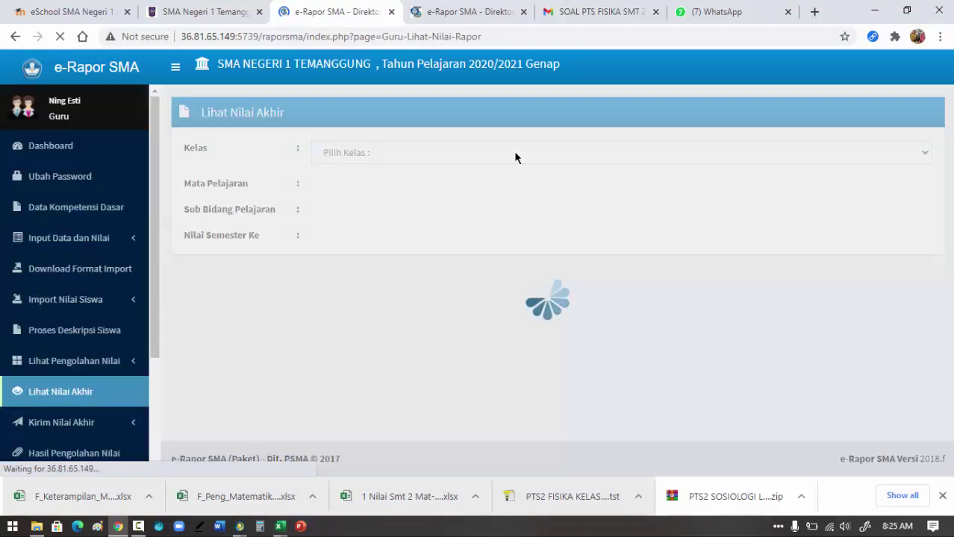
{"action": "left_click", "coordinate": [515, 157]}
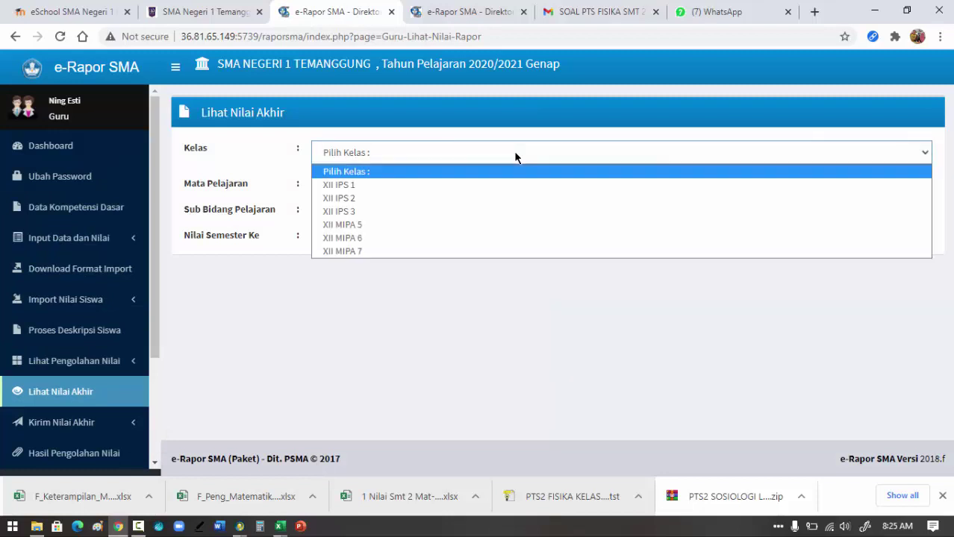
{"action": "left_click", "coordinate": [366, 238]}
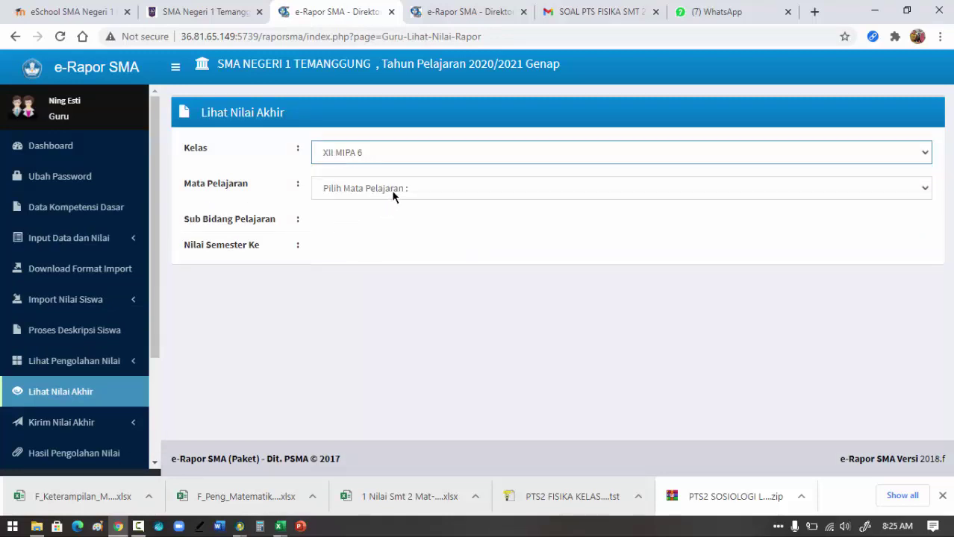
{"action": "left_click", "coordinate": [391, 190]}
{"action": "left_click", "coordinate": [385, 218]}
{"action": "left_click", "coordinate": [372, 230]}
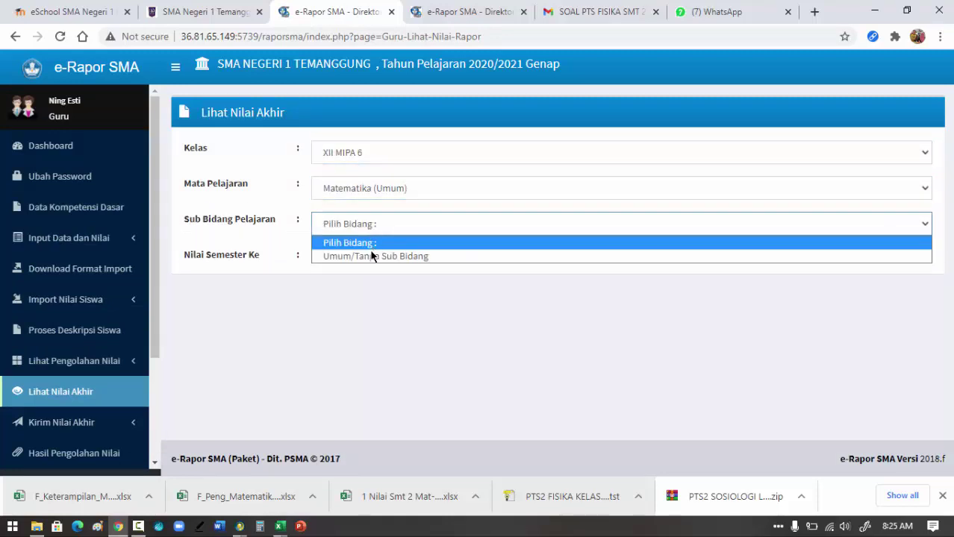
{"action": "left_click", "coordinate": [372, 256]}
{"action": "left_click", "coordinate": [368, 265]}
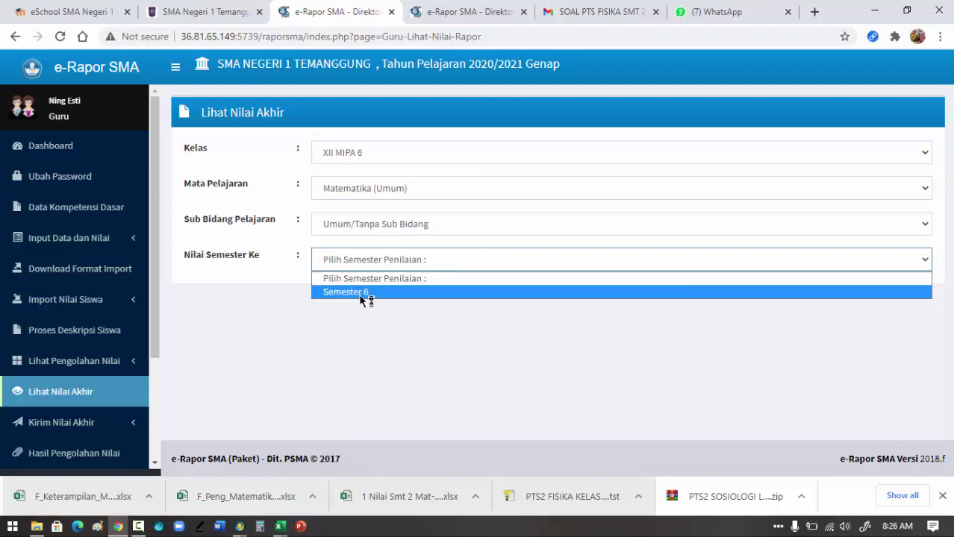
{"action": "left_click", "coordinate": [361, 293]}
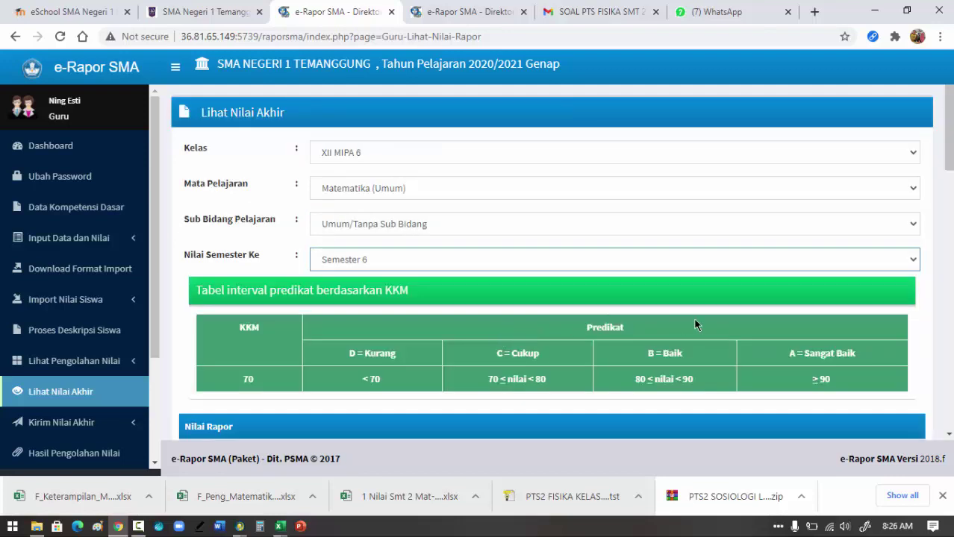
{"action": "scroll", "coordinate": [695, 322], "scroll_direction": "down", "scroll_amount": 4}
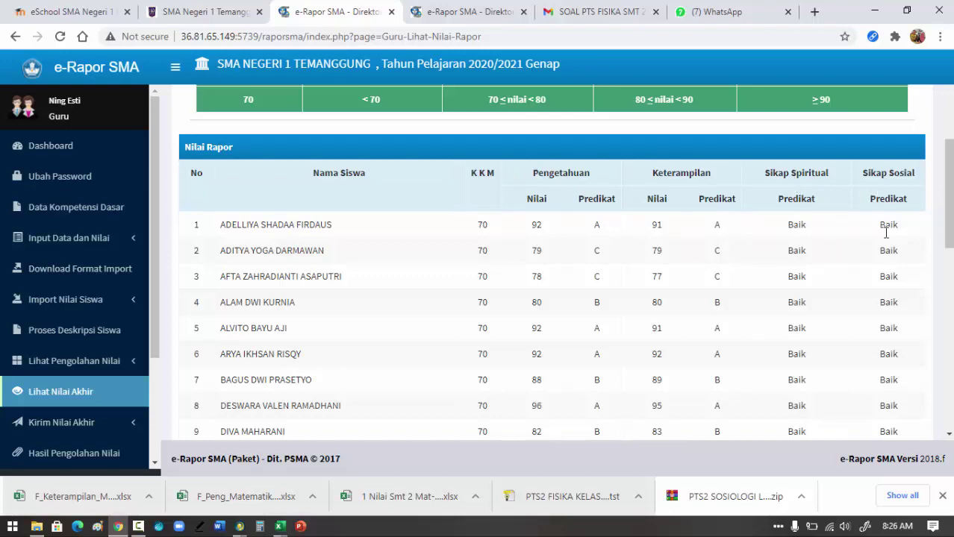
{"action": "scroll", "coordinate": [801, 249], "scroll_direction": "down", "scroll_amount": 8}
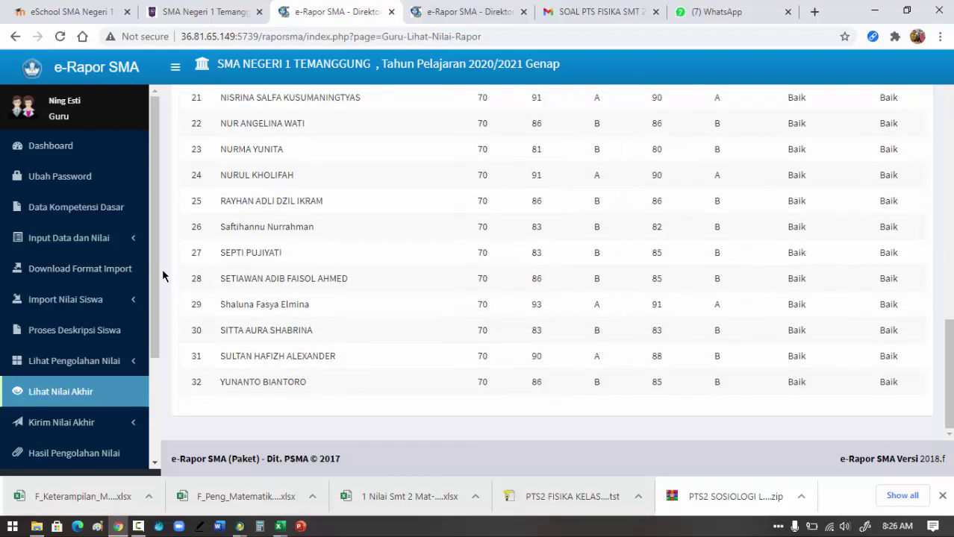
Load Kirim Nilai Akhir for class XII MIPA 6, Matematika (Umum), Umum/Tanpa Sub Bidang, Semester 6.
{"action": "left_click_drag", "start_coordinate": [155, 271], "coordinate": [165, 304]}
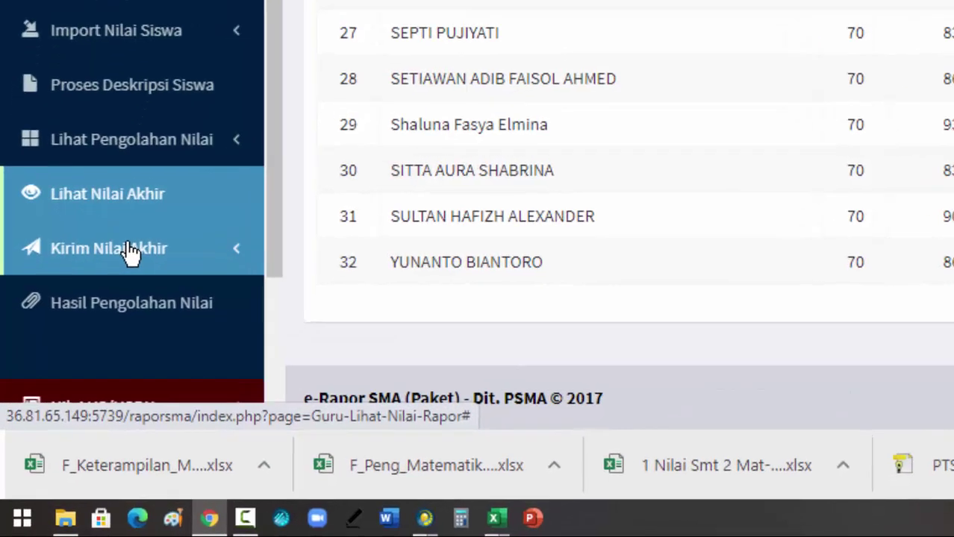
{"action": "left_click", "coordinate": [139, 233]}
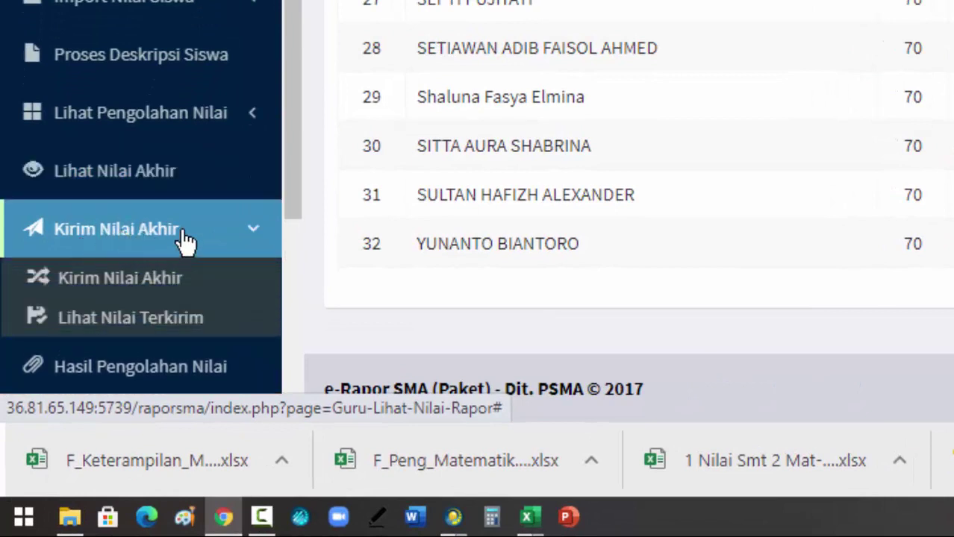
{"action": "left_click", "coordinate": [133, 288]}
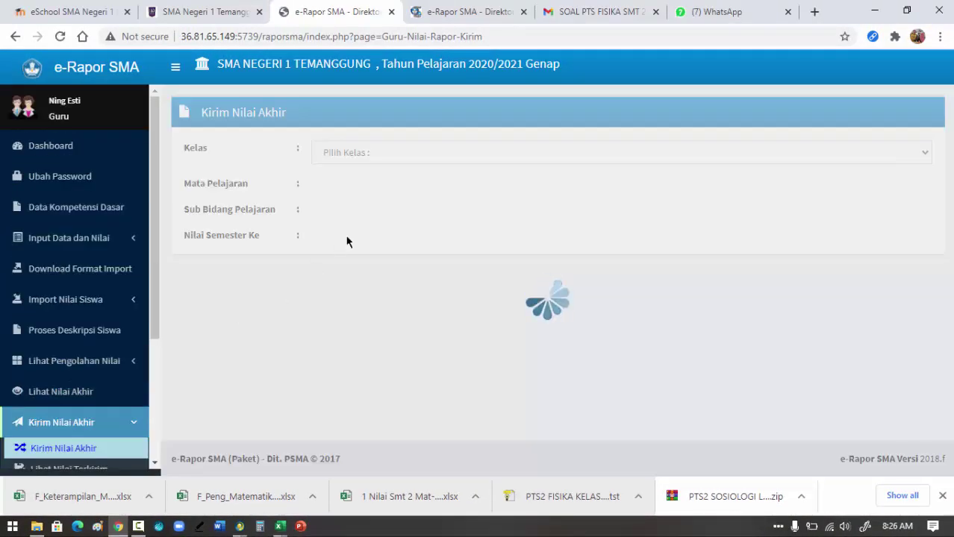
{"action": "left_click", "coordinate": [450, 155]}
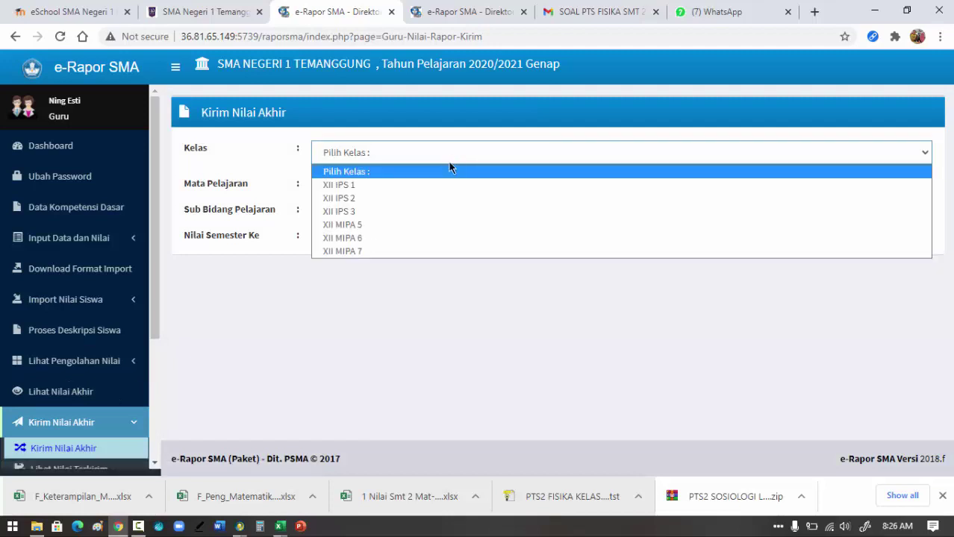
{"action": "left_click", "coordinate": [381, 238]}
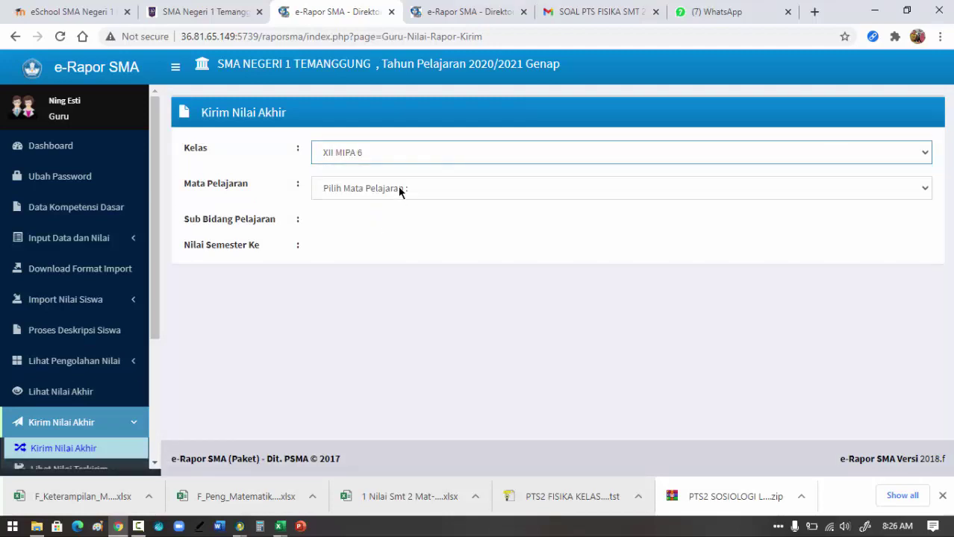
{"action": "left_click", "coordinate": [398, 186]}
{"action": "left_click", "coordinate": [387, 220]}
{"action": "left_click", "coordinate": [375, 227]}
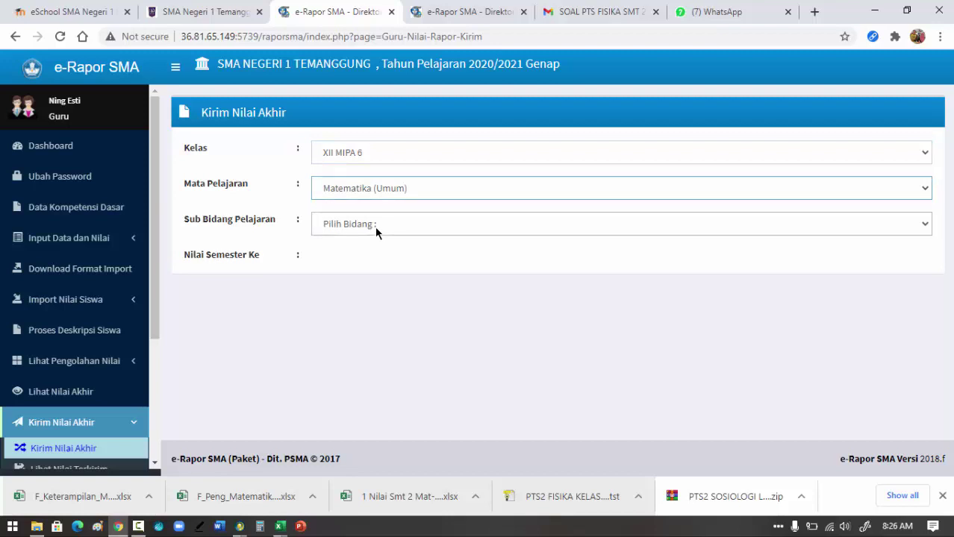
{"action": "left_click", "coordinate": [374, 256]}
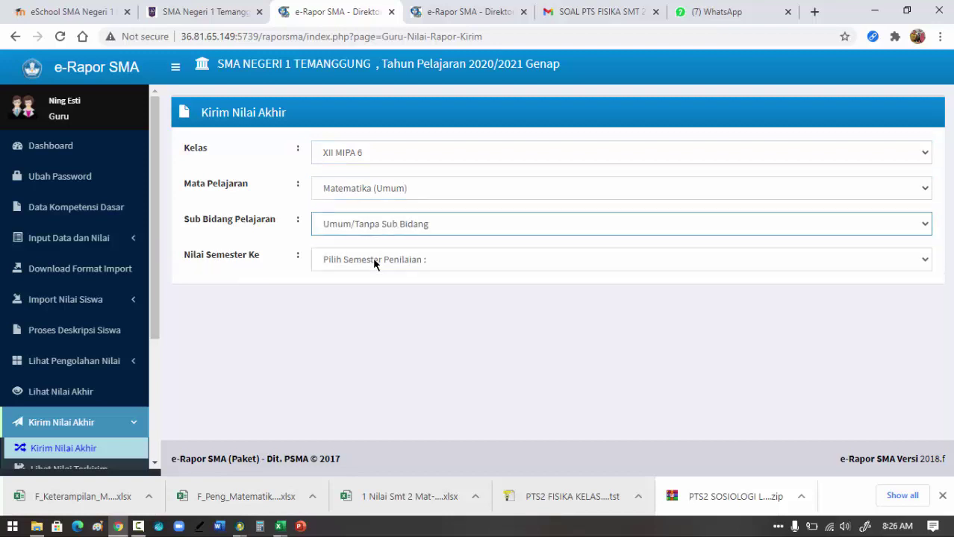
{"action": "left_click", "coordinate": [375, 261]}
{"action": "left_click", "coordinate": [373, 298]}
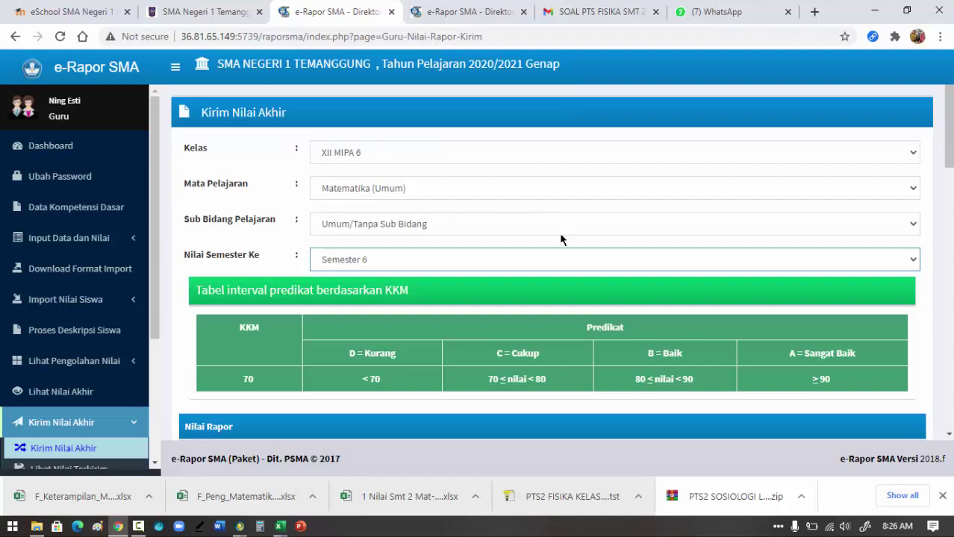
Check the Nilai Rapor table down to the last student and send the class's final grades.
{"action": "scroll", "coordinate": [706, 292], "scroll_direction": "down", "scroll_amount": 3}
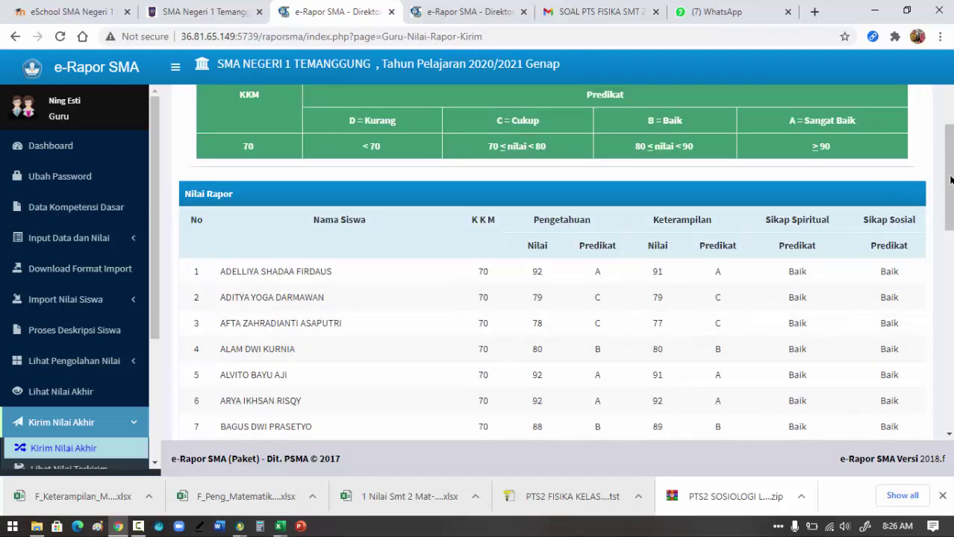
{"action": "scroll", "coordinate": [951, 209], "scroll_direction": "down", "scroll_amount": 2}
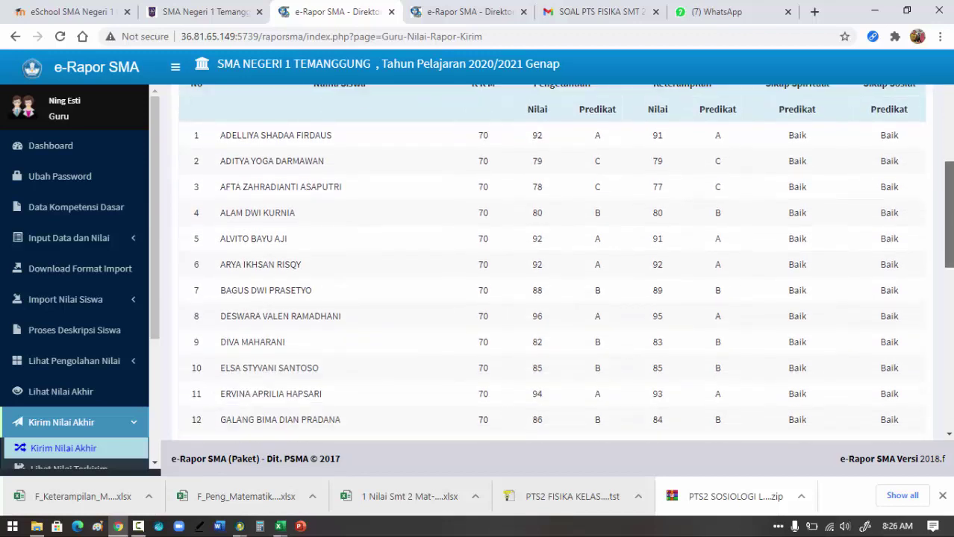
{"action": "scroll", "coordinate": [552, 261], "scroll_direction": "down", "scroll_amount": 7}
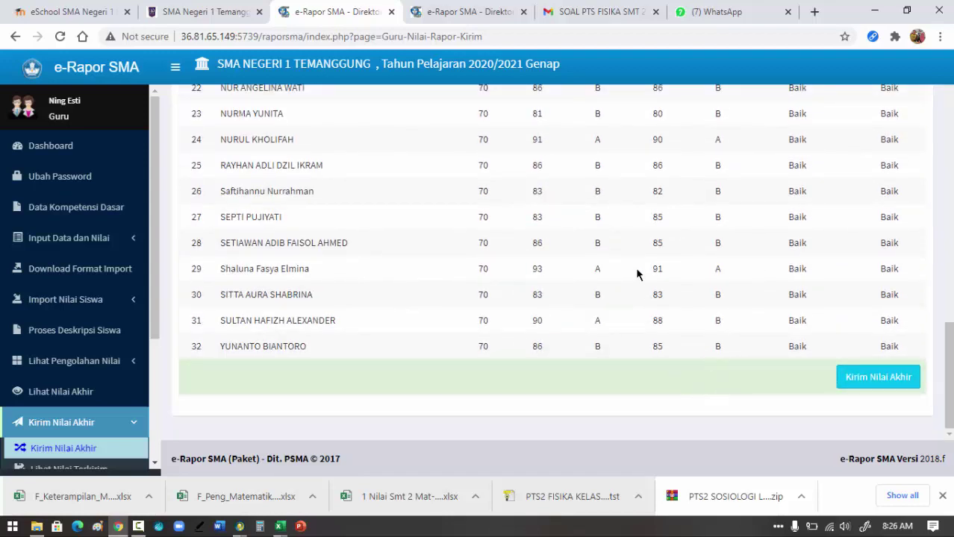
{"action": "left_click", "coordinate": [871, 379]}
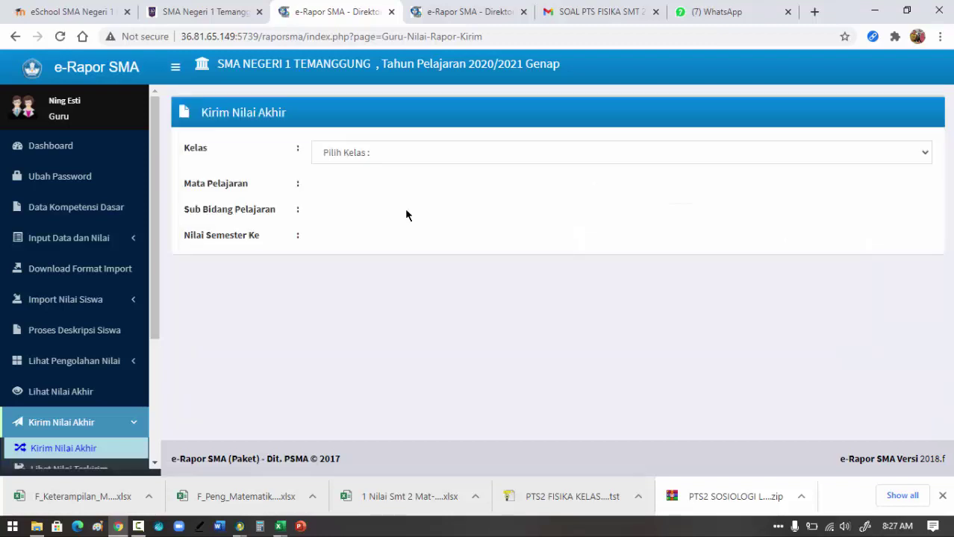
Display Hasil Pengolahan Nilai for XII MIPA 6, Matematika (Umum), and review the sent grades for both semesters and their averages for all students.
{"action": "left_click_drag", "start_coordinate": [156, 223], "coordinate": [178, 306]}
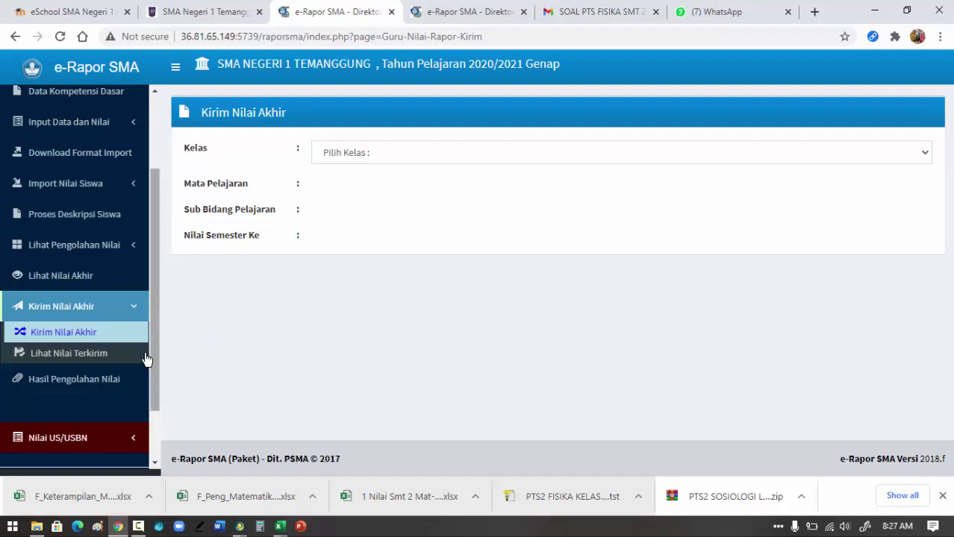
{"action": "left_click", "coordinate": [82, 382]}
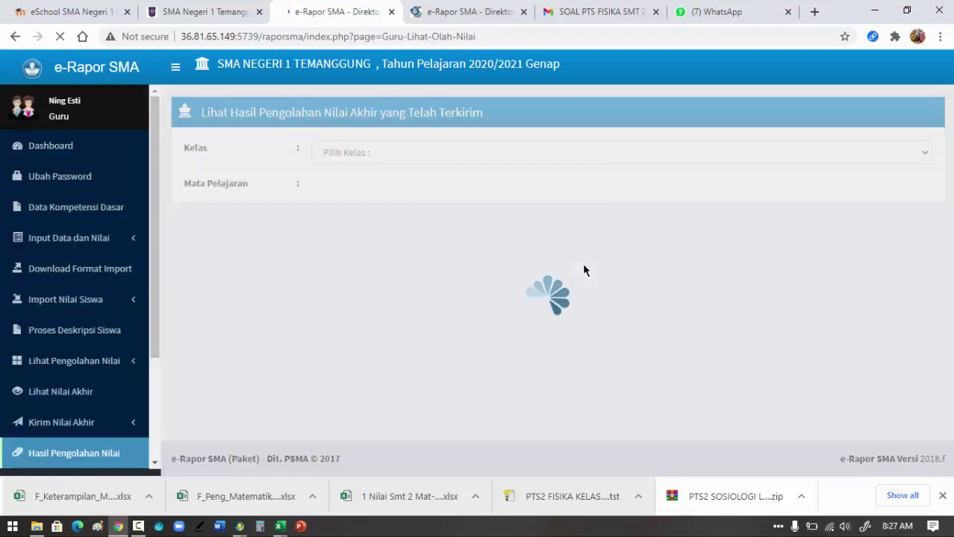
{"action": "left_click", "coordinate": [513, 158]}
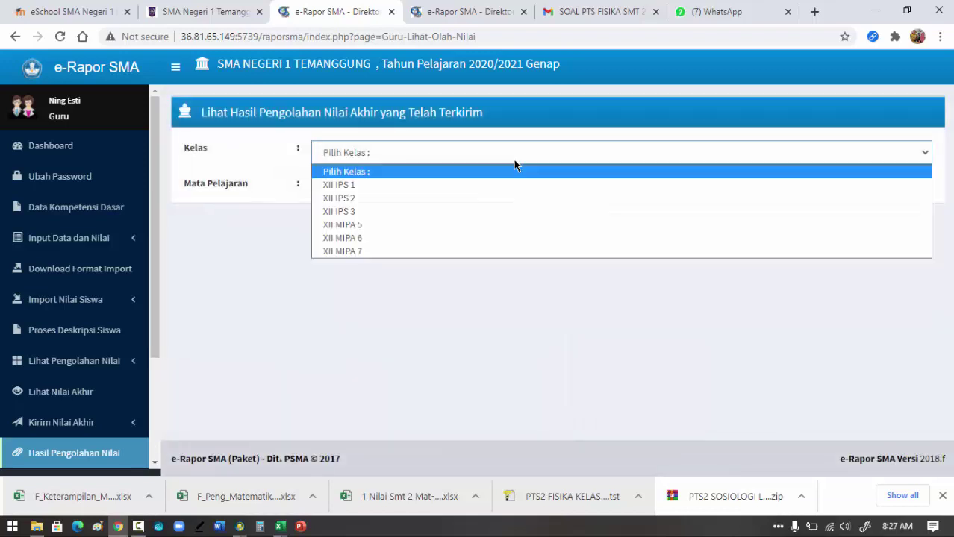
{"action": "left_click", "coordinate": [384, 238]}
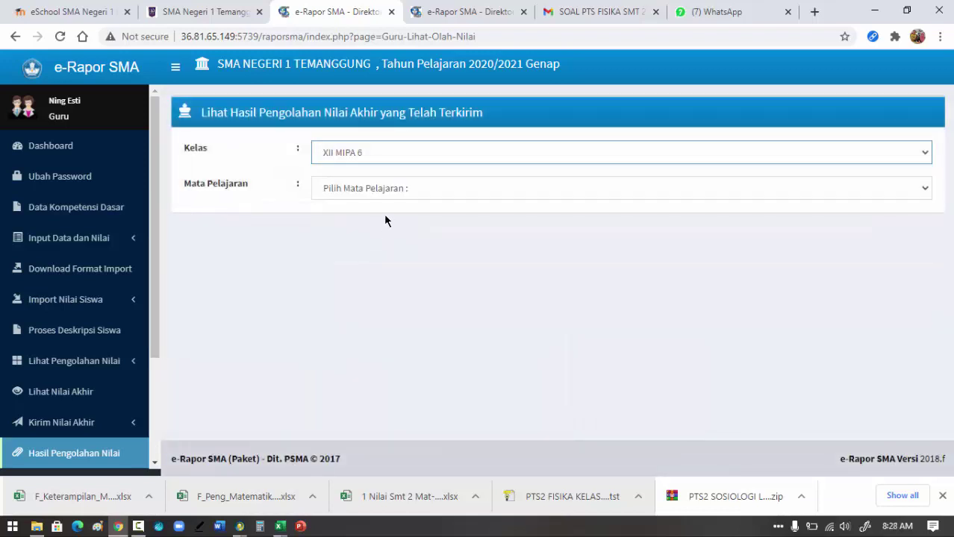
{"action": "left_click", "coordinate": [393, 193]}
{"action": "left_click", "coordinate": [385, 220]}
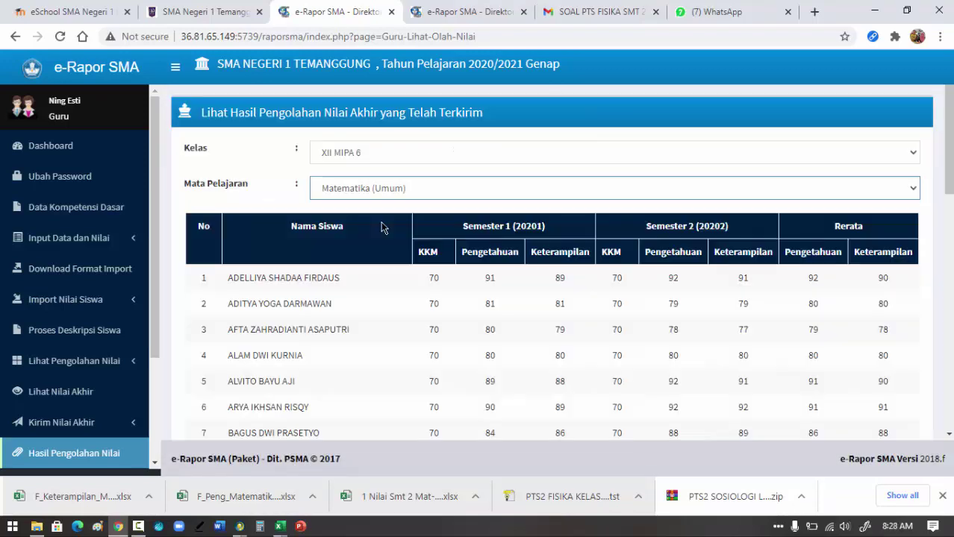
{"action": "scroll", "coordinate": [741, 249], "scroll_direction": "down", "scroll_amount": 6}
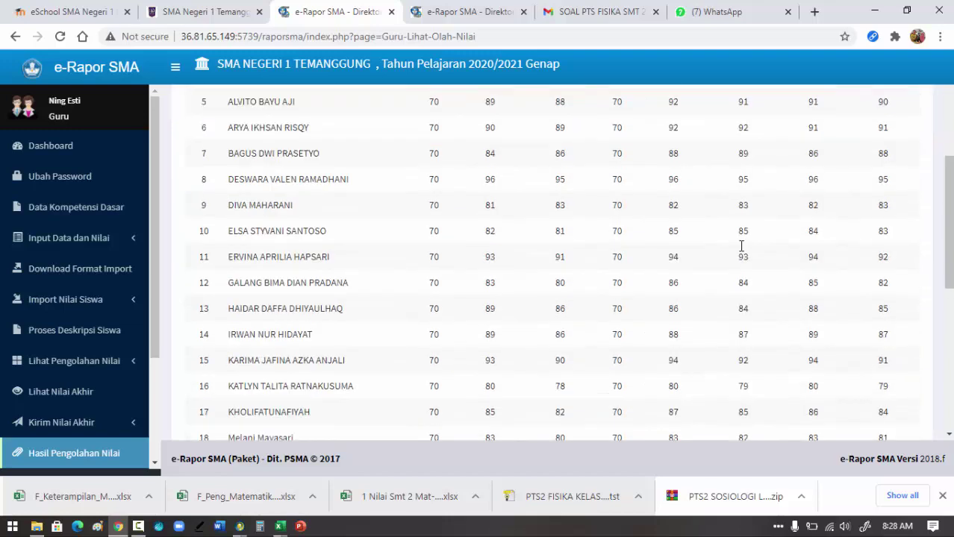
{"action": "scroll", "coordinate": [741, 248], "scroll_direction": "down", "scroll_amount": 3}
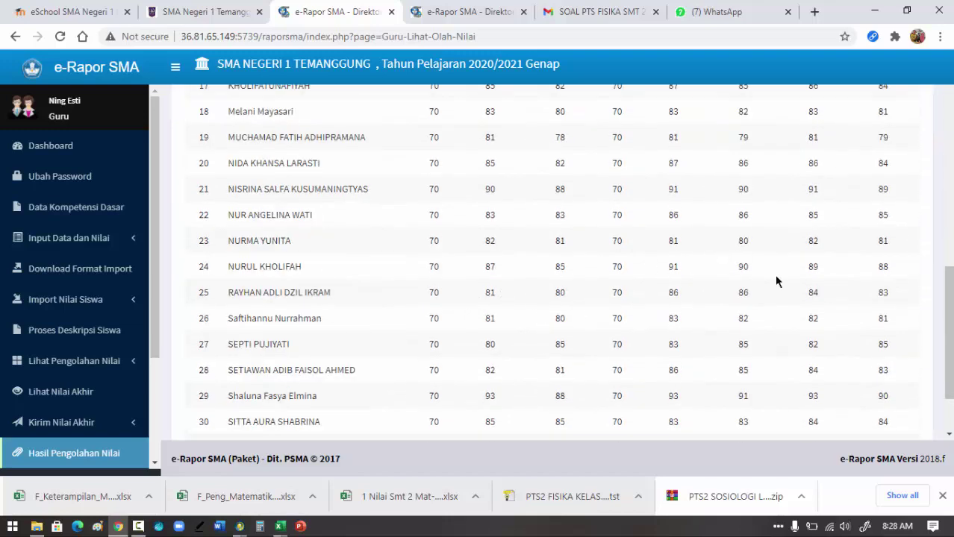
{"action": "scroll", "coordinate": [901, 303], "scroll_direction": "down", "scroll_amount": 2}
{"action": "scroll", "coordinate": [672, 277], "scroll_direction": "up", "scroll_amount": 3}
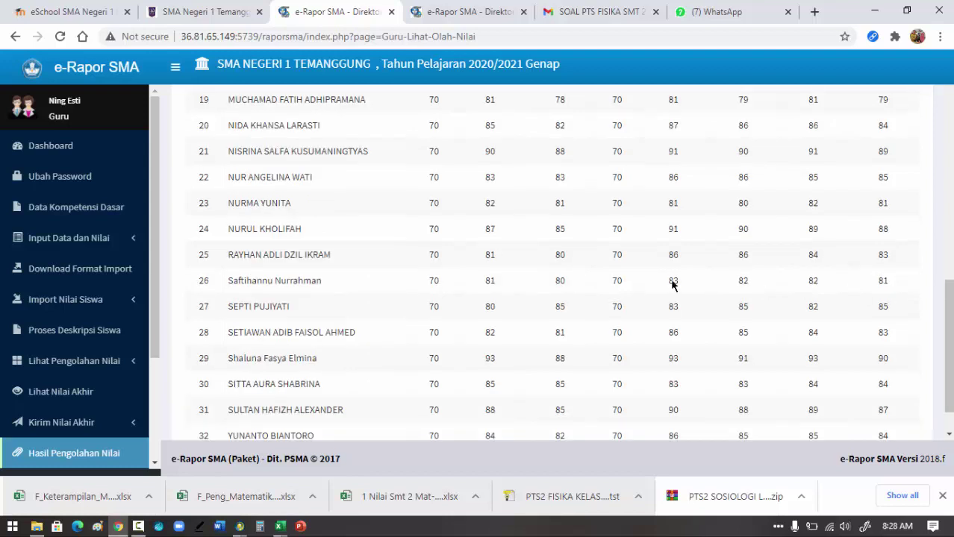
{"action": "scroll", "coordinate": [534, 289], "scroll_direction": "down", "scroll_amount": 2}
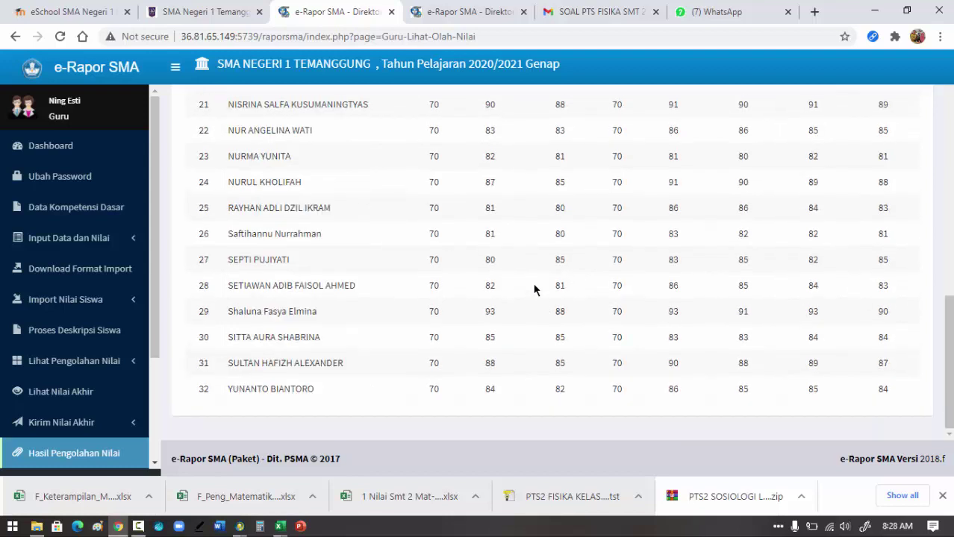